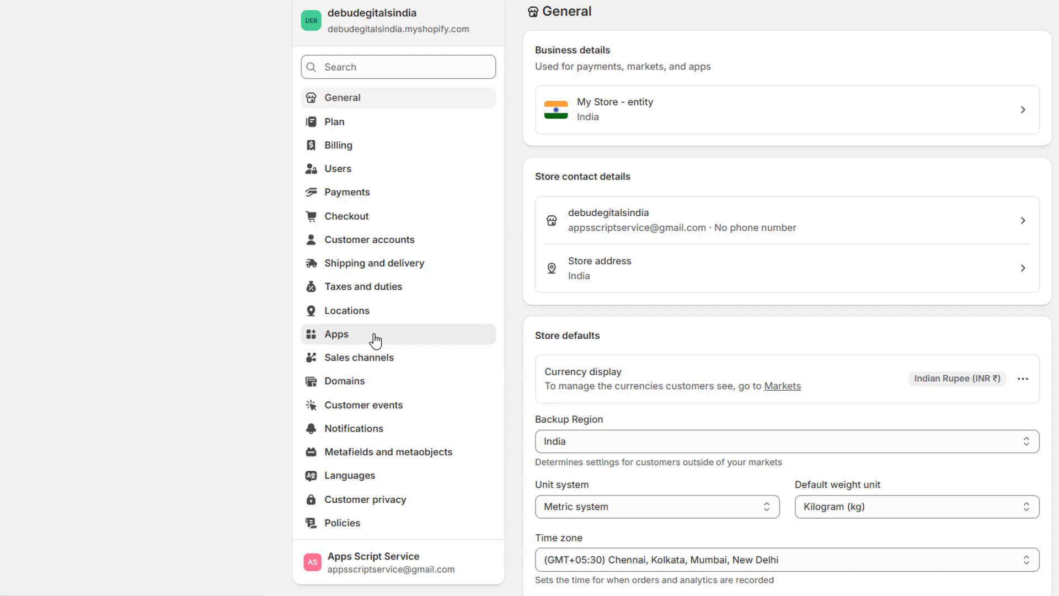
# - Open the Dev Dashboard from the store's app development settings
pyautogui.click(375, 337)
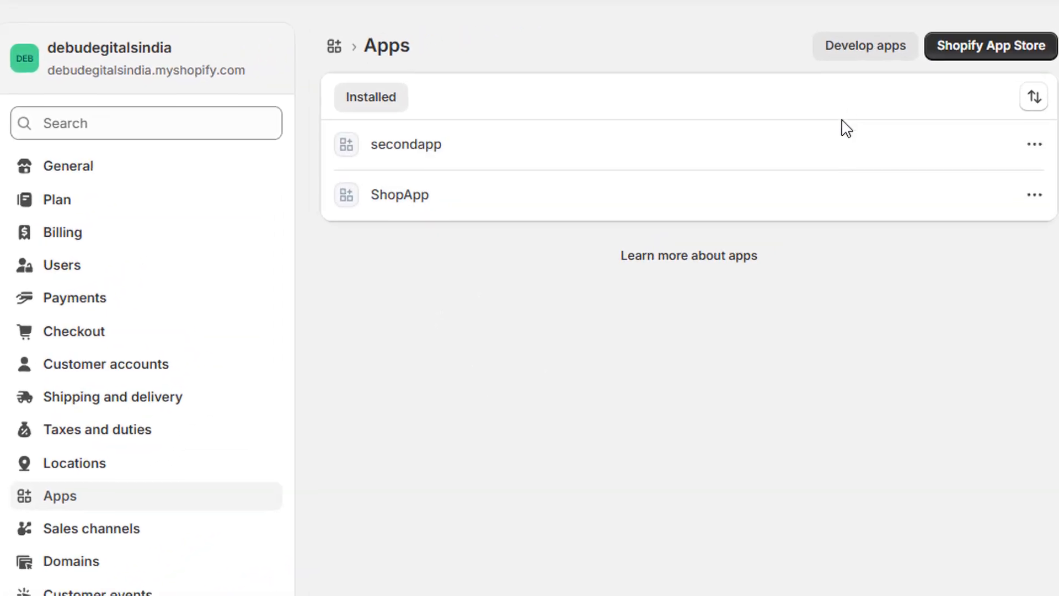
pyautogui.click(855, 49)
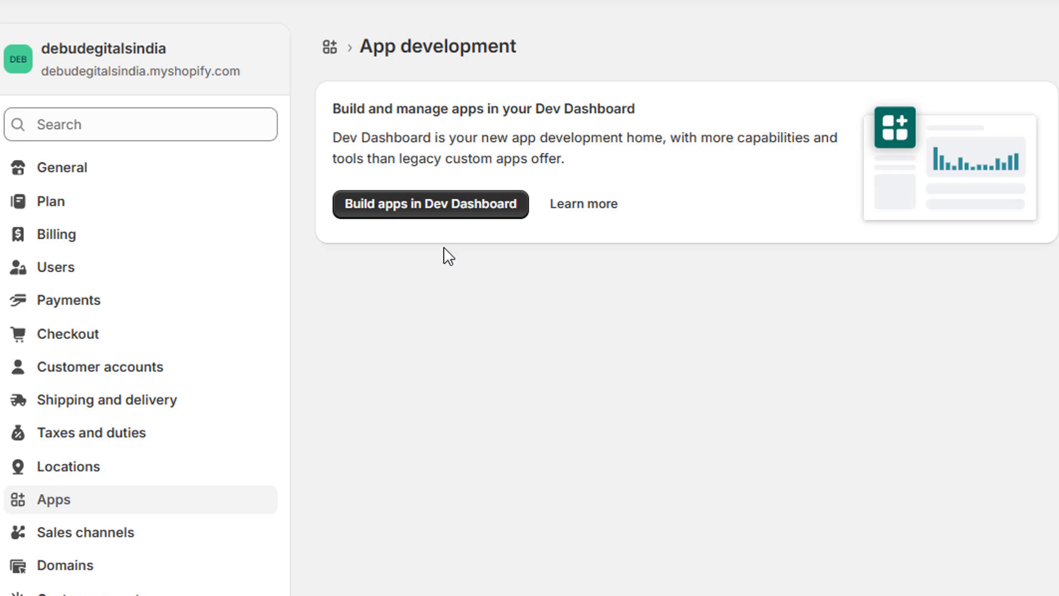
pyautogui.click(447, 209)
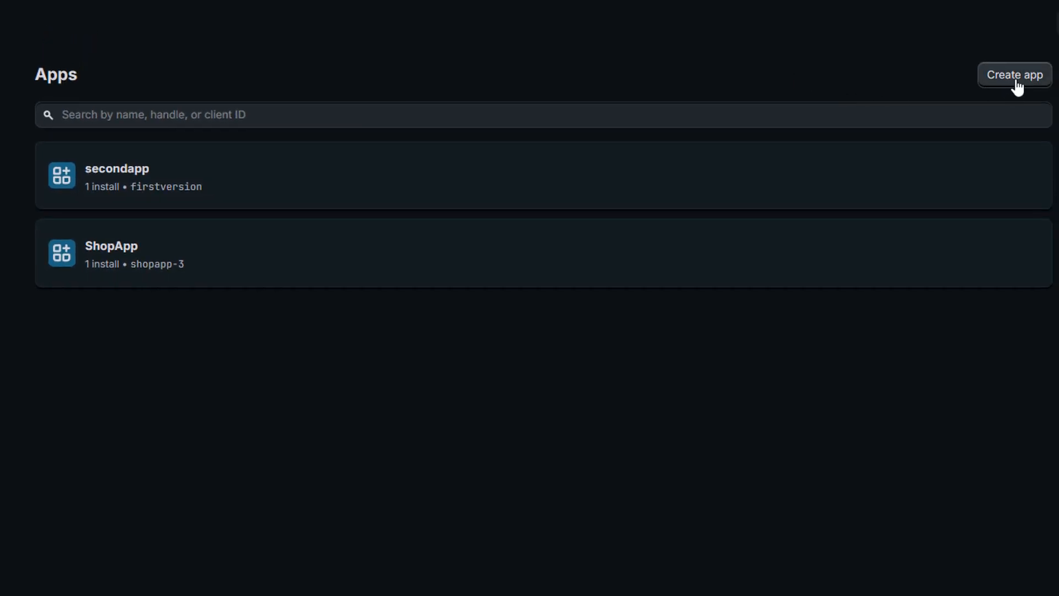
# - Create a new app named Shop Dev App from the Dev Dashboard
pyautogui.click(1018, 83)
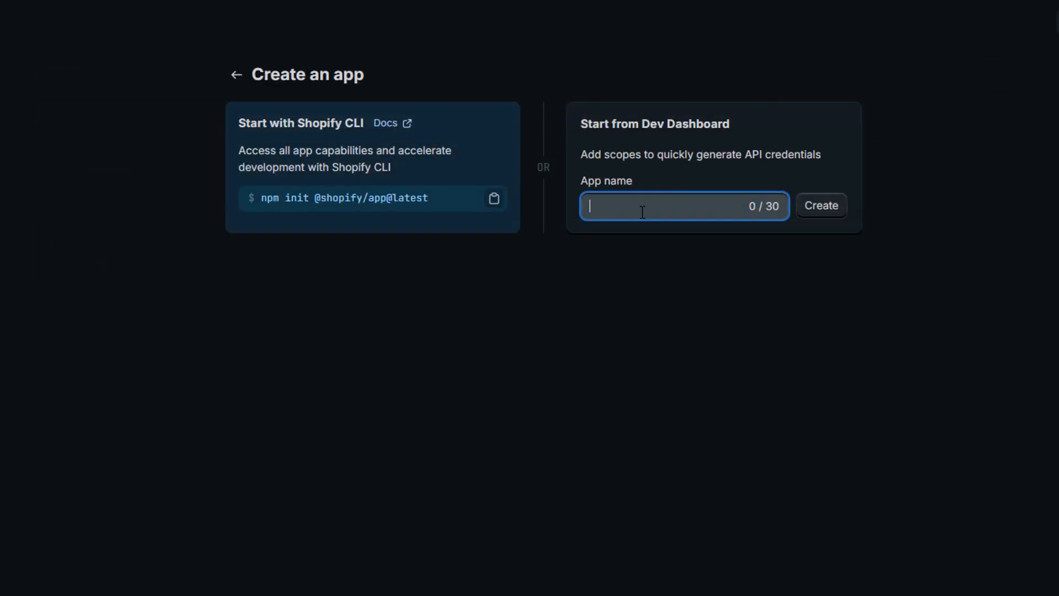
pyautogui.click(643, 212)
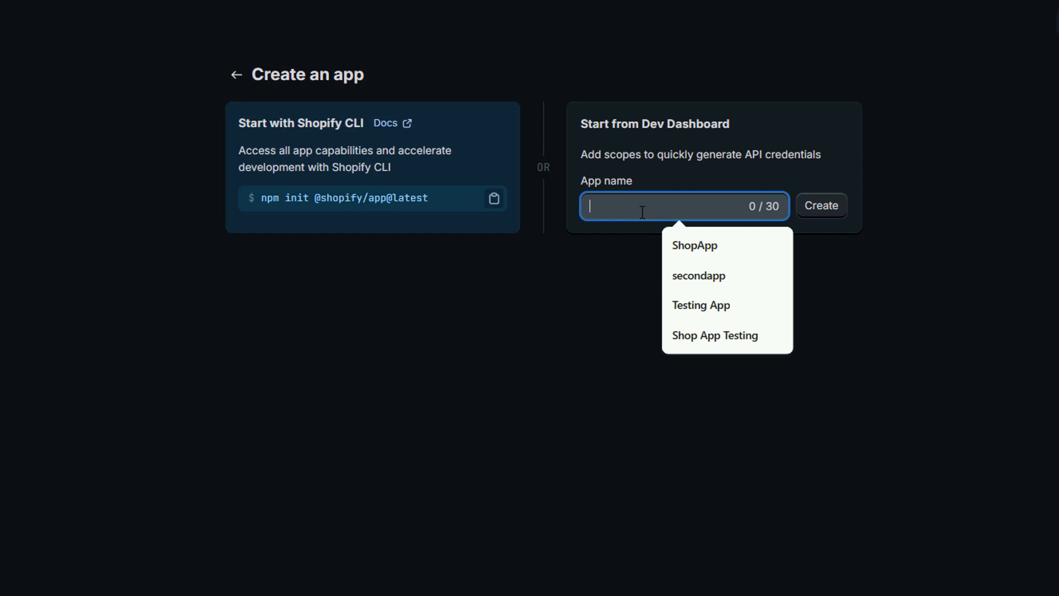
pyautogui.write('Sho')
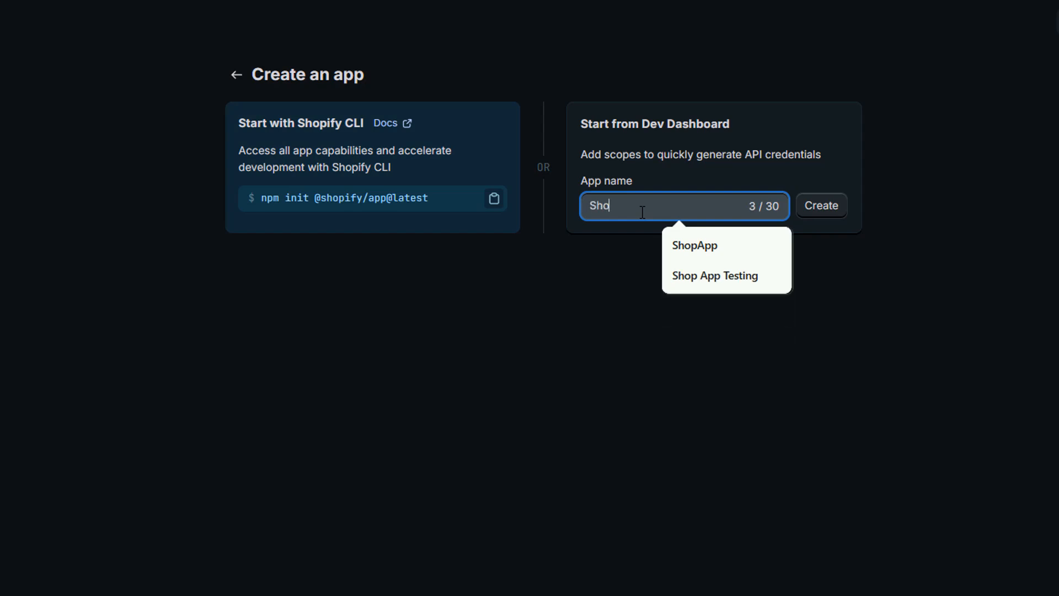
pyautogui.write('p D')
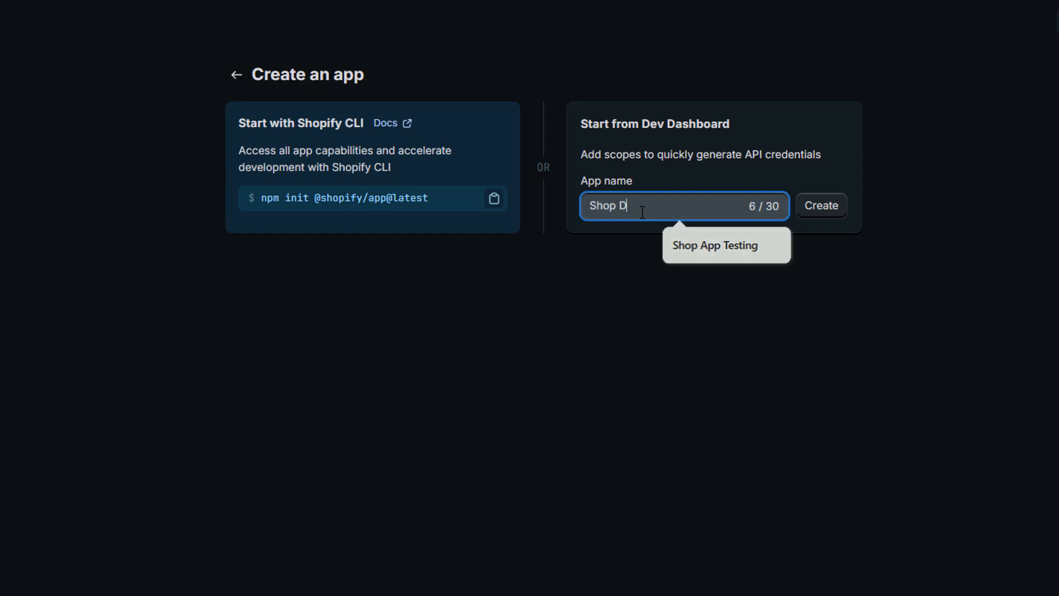
pyautogui.write('ev App')
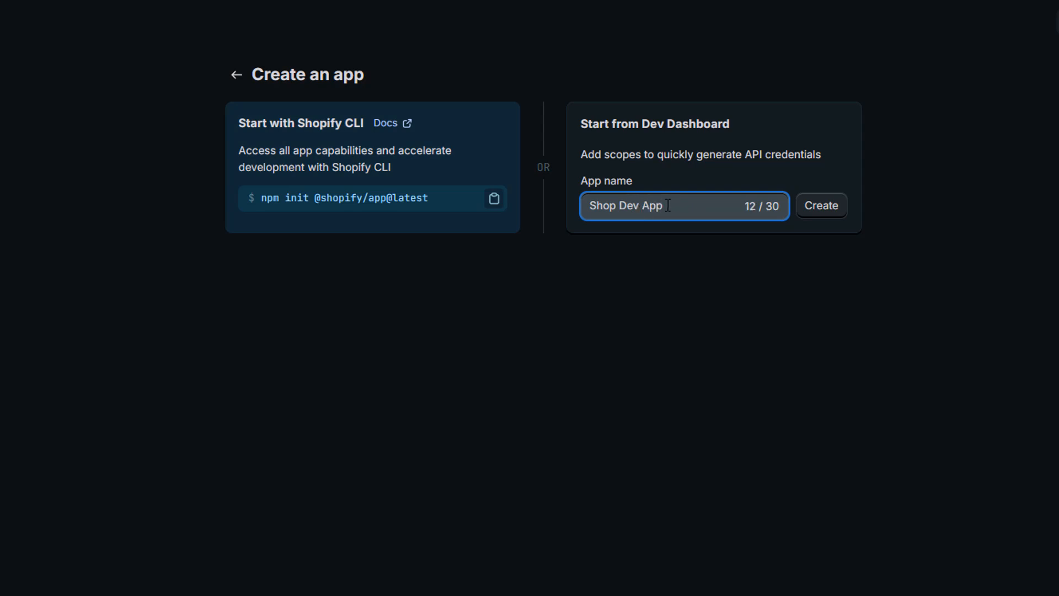
pyautogui.moveTo(668, 206); pyautogui.dragTo(591, 206)
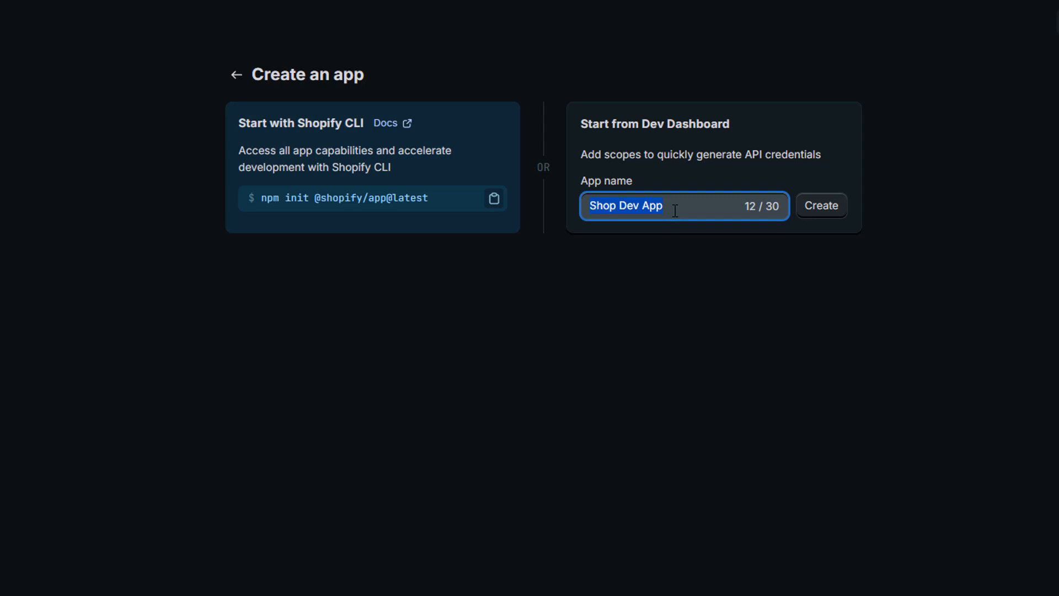
pyautogui.click(822, 207)
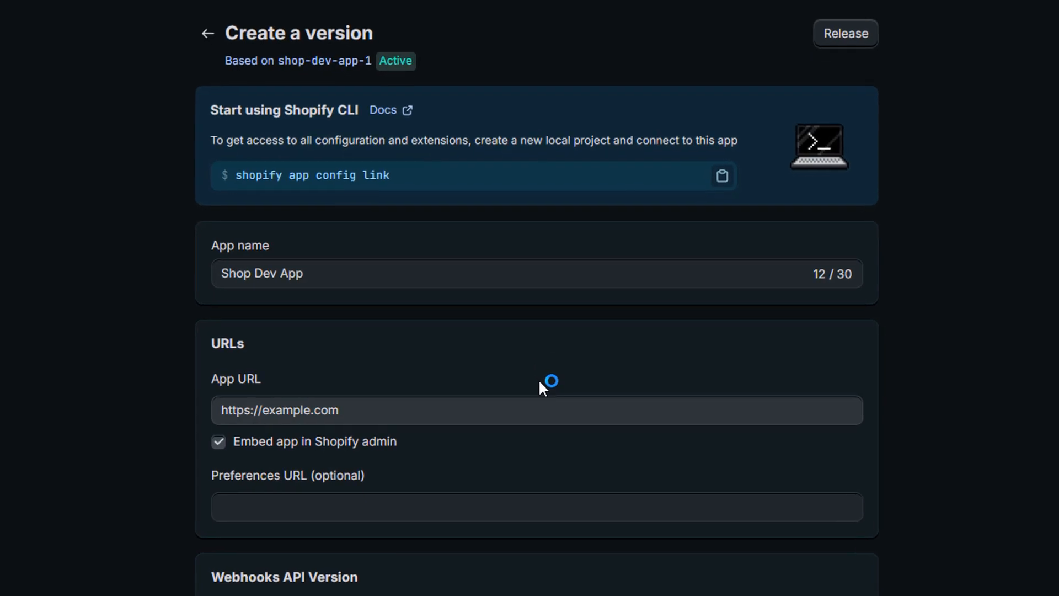
# - Turn off embedding the app in Shopify admin
pyautogui.scroll(-4, 538, 379)
pyautogui.scroll(4, 487, 369)
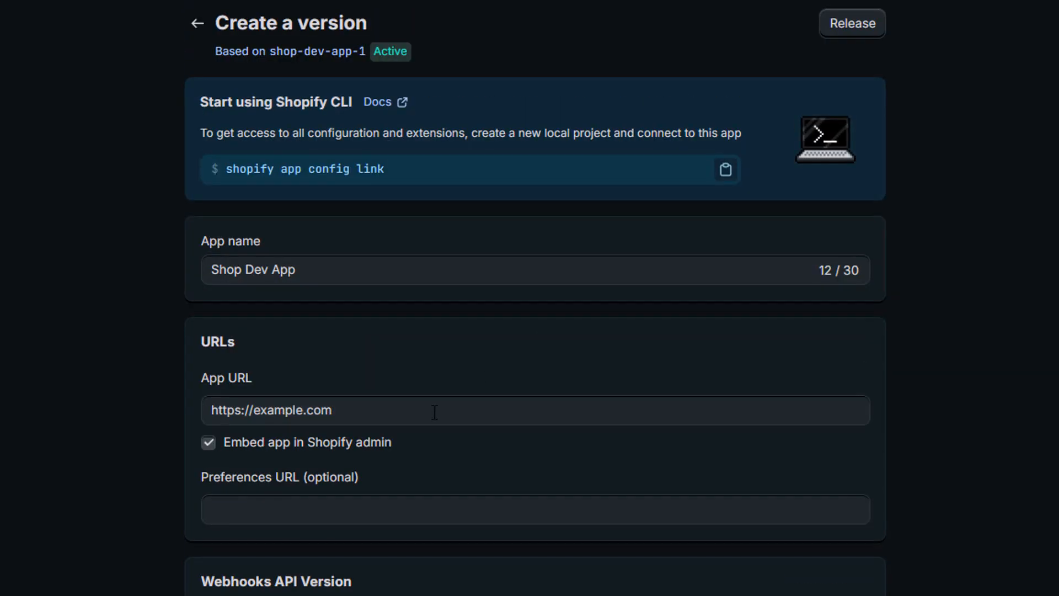
pyautogui.click(209, 443)
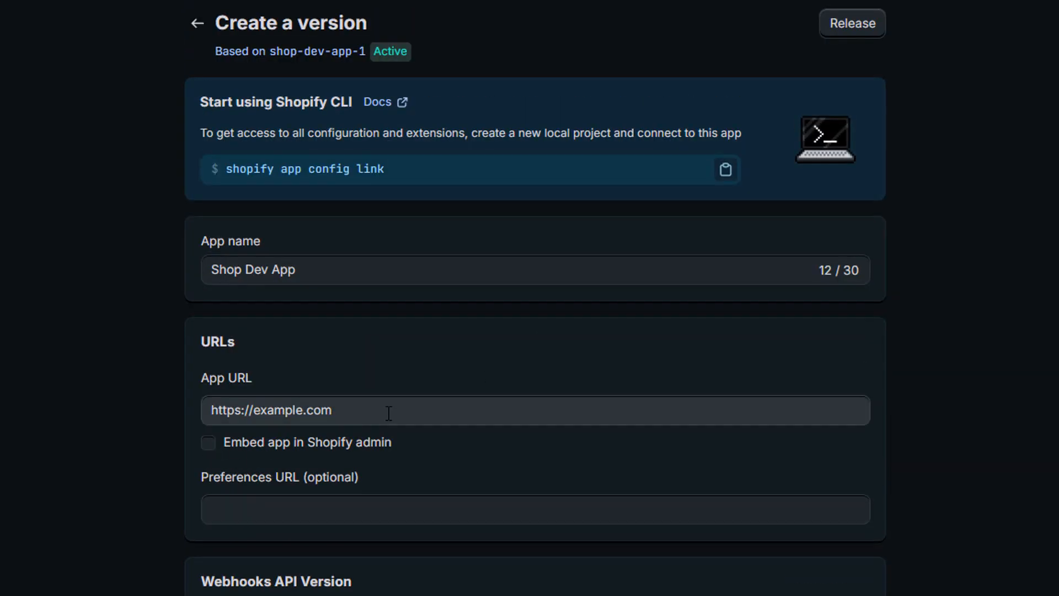
pyautogui.moveTo(385, 412); pyautogui.dragTo(200, 422)
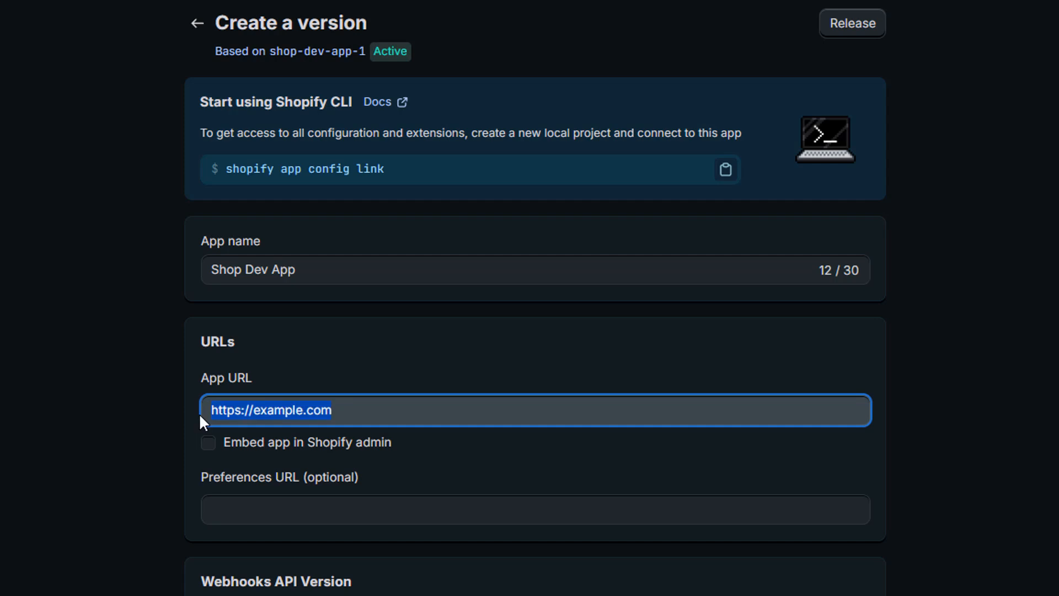
pyautogui.press('BackSpace')
pyautogui.click(309, 419)
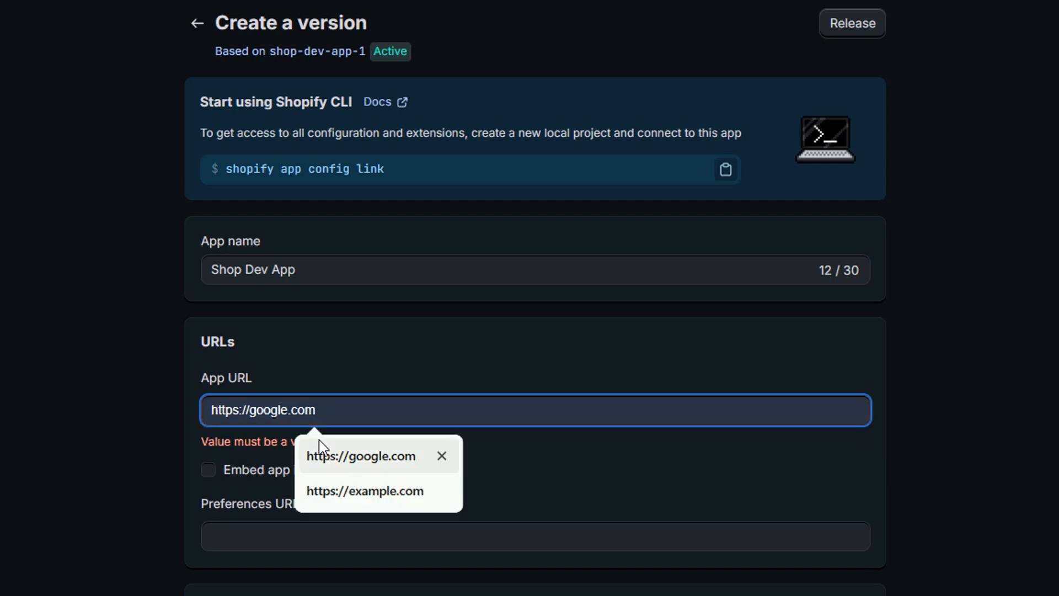
pyautogui.click(369, 462)
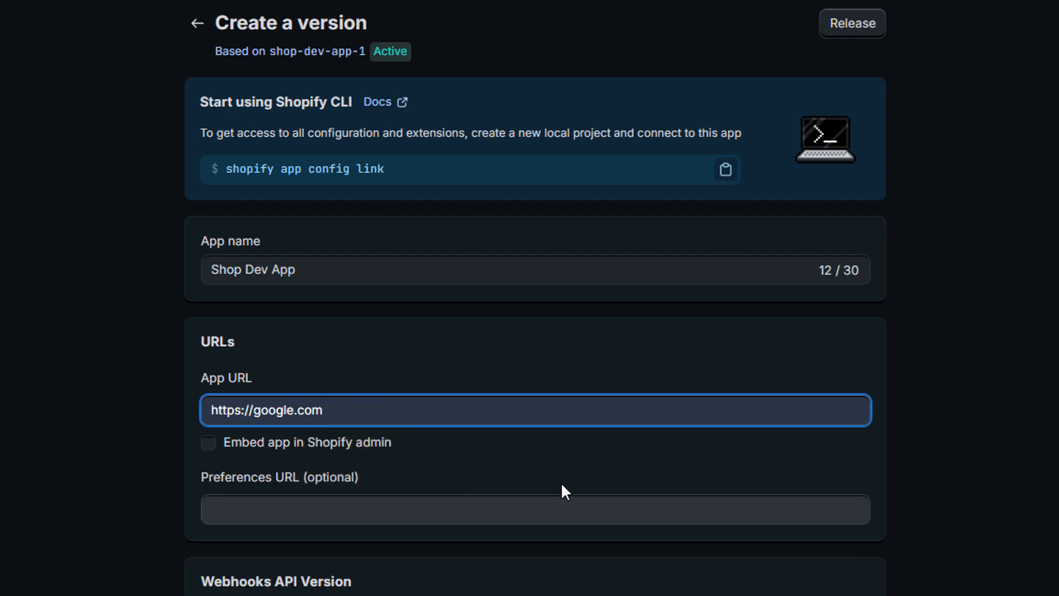
# - Open the scope picker for required scopes and tick read_all_orders plus read and write for inventory and inventory shipments
pyautogui.scroll(-4, 572, 499)
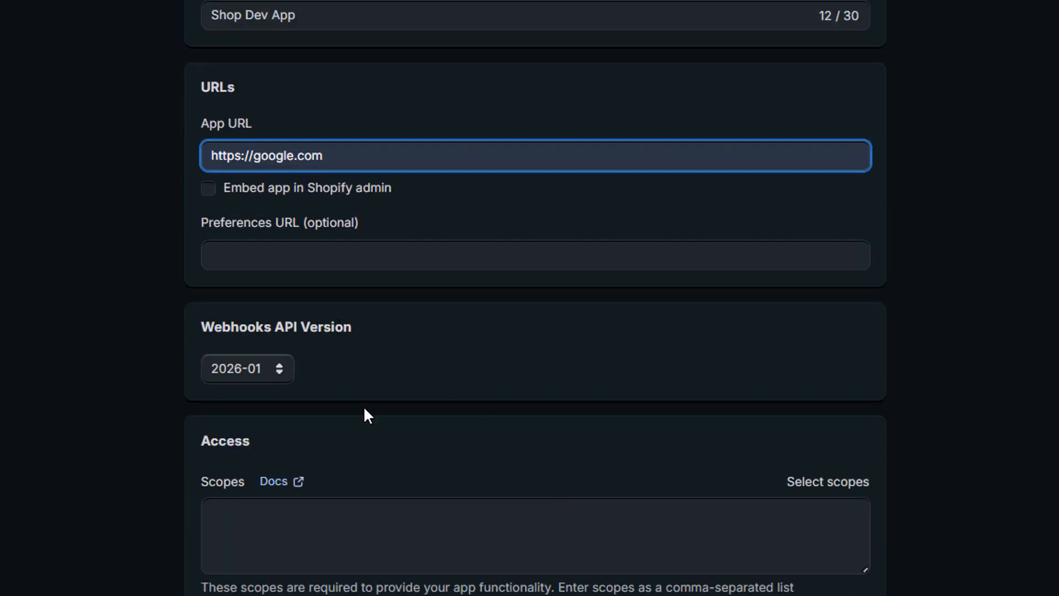
pyautogui.click(325, 506)
pyautogui.scroll(-4, 497, 334)
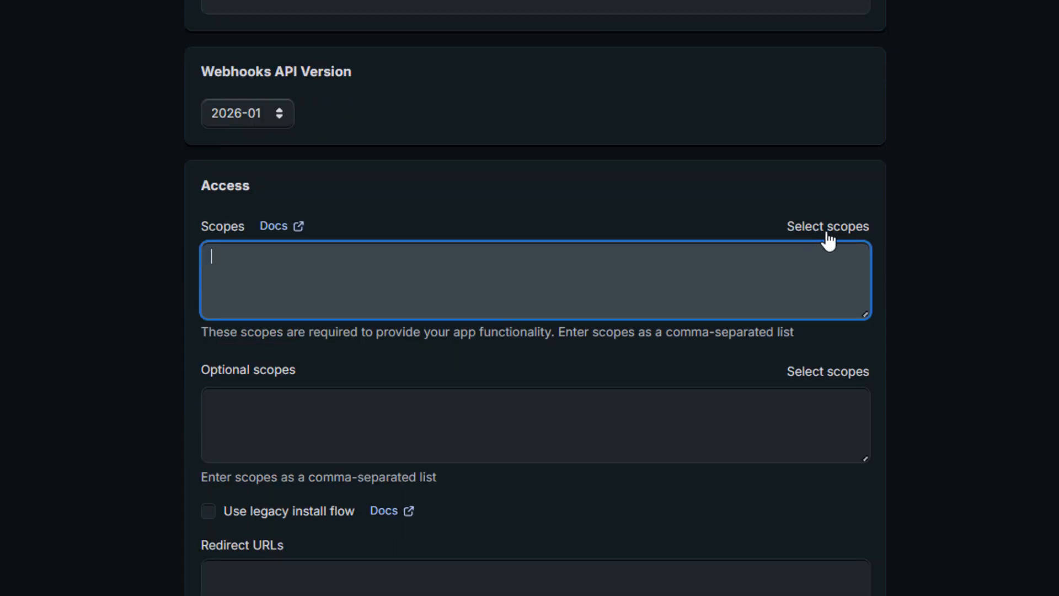
pyautogui.click(826, 236)
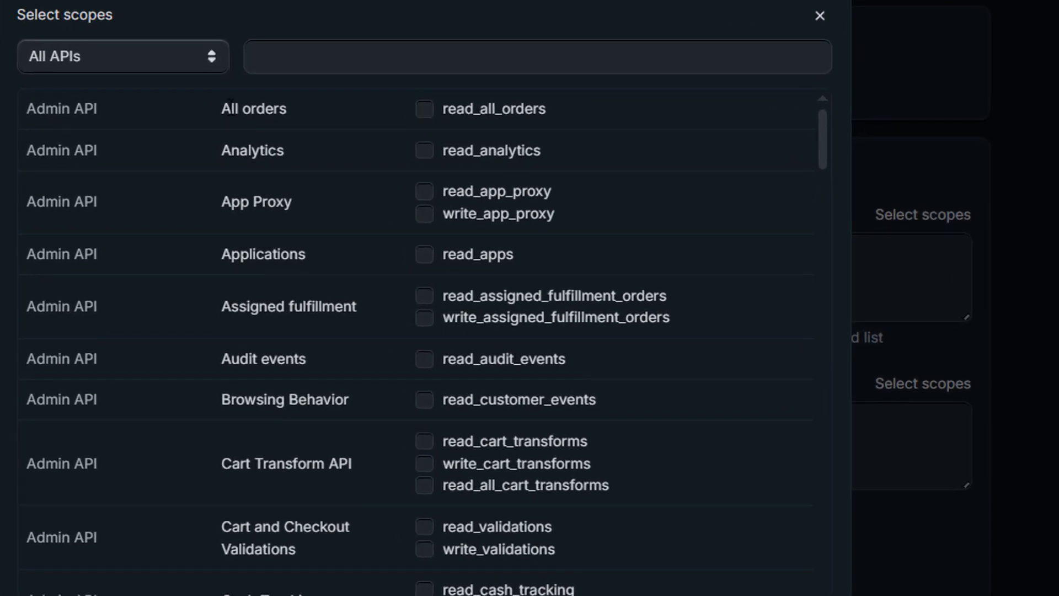
pyautogui.click(424, 110)
pyautogui.scroll(-10, 389, 271)
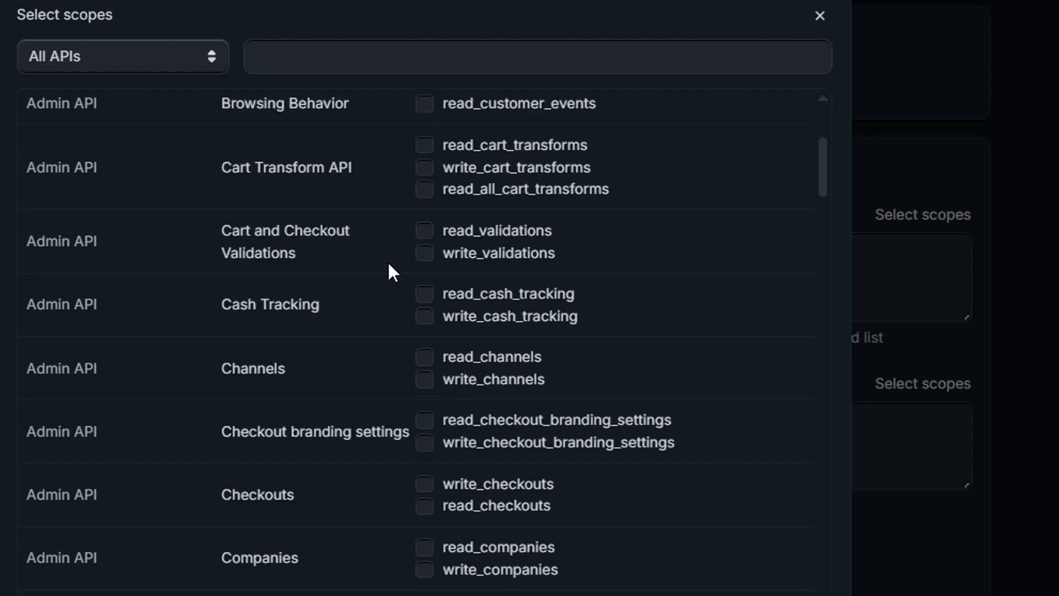
pyautogui.scroll(-5, 389, 264)
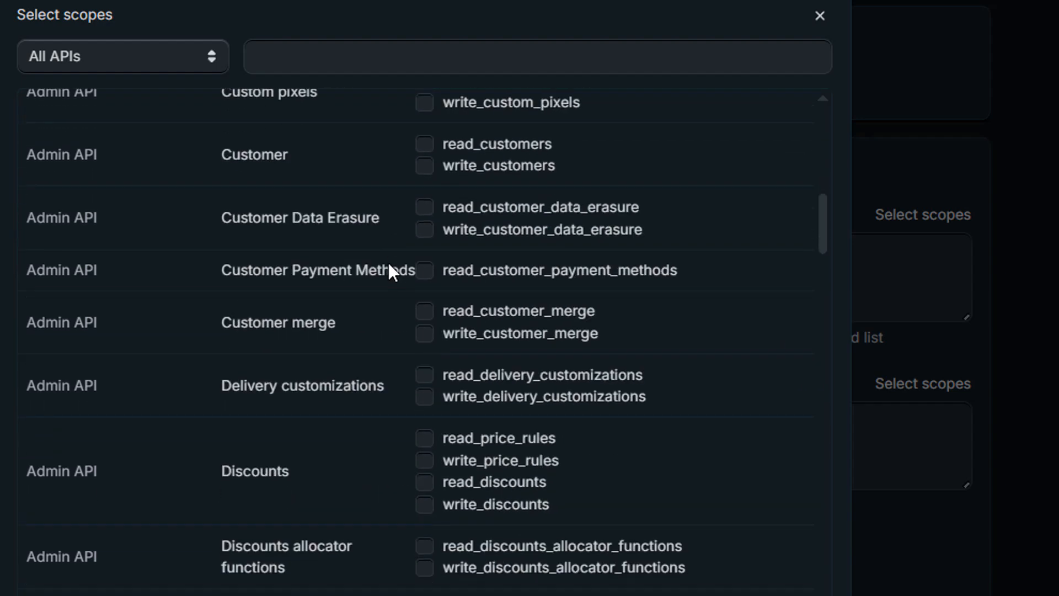
pyautogui.scroll(-5, 389, 263)
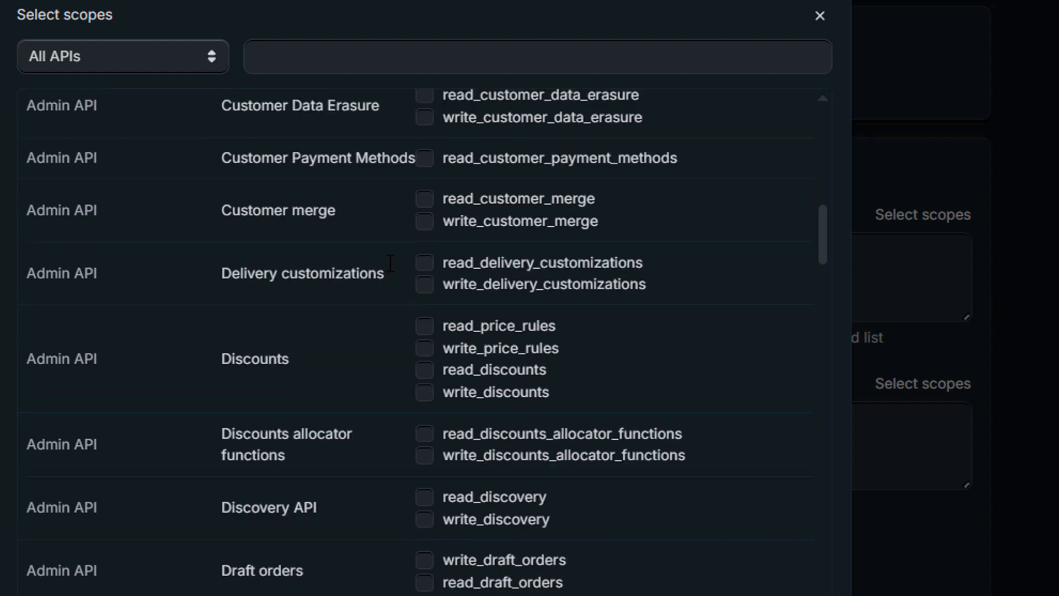
pyautogui.scroll(-8, 389, 265)
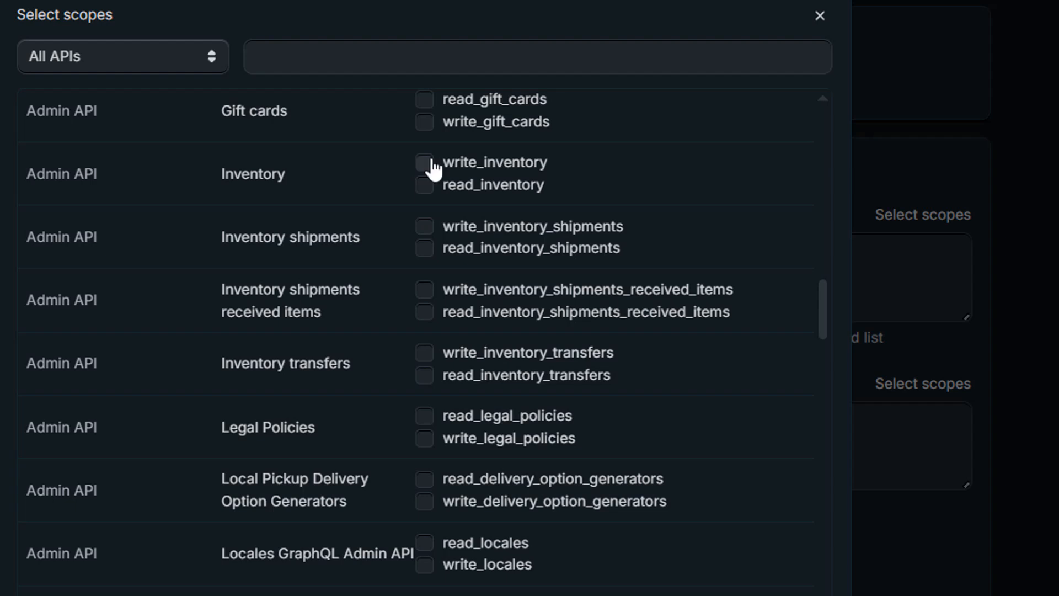
pyautogui.click(425, 163)
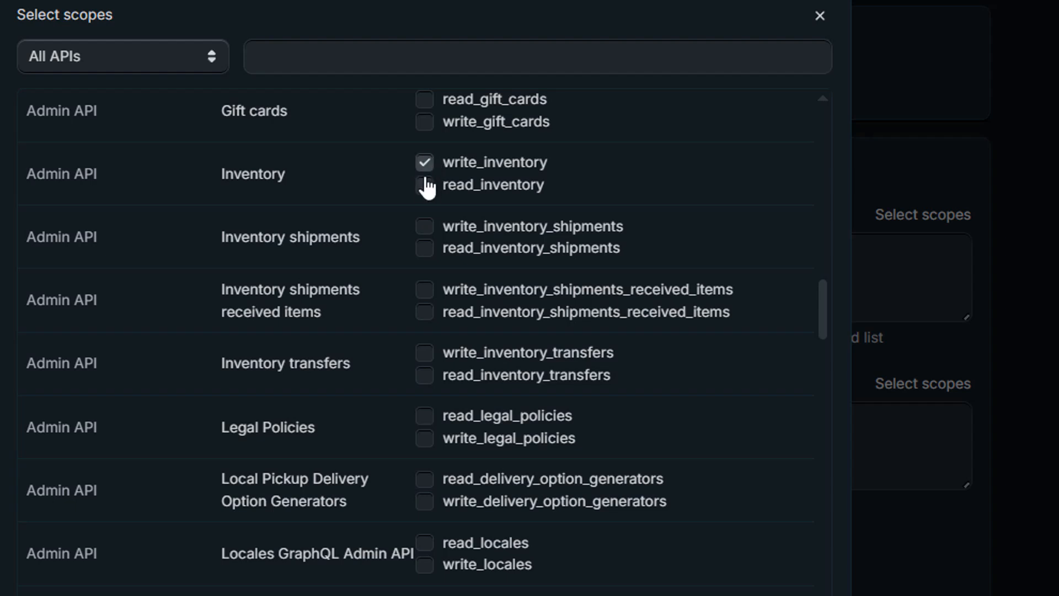
pyautogui.click(424, 227)
# - Tick the read_orders, write_orders, read_products and write_products scopes
pyautogui.scroll(-10, 395, 433)
pyautogui.scroll(-5, 400, 412)
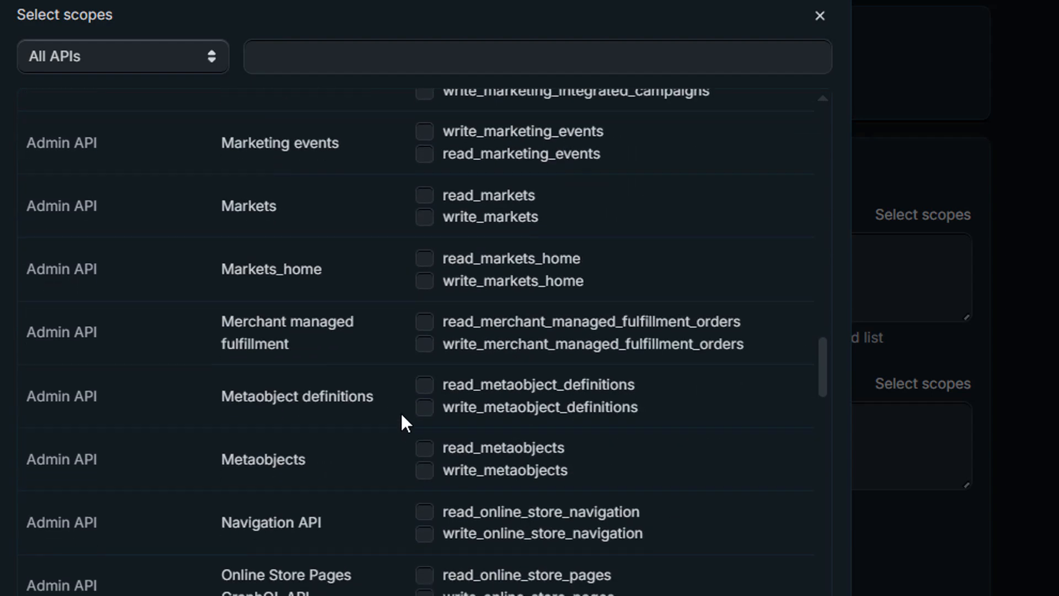
pyautogui.click(423, 418)
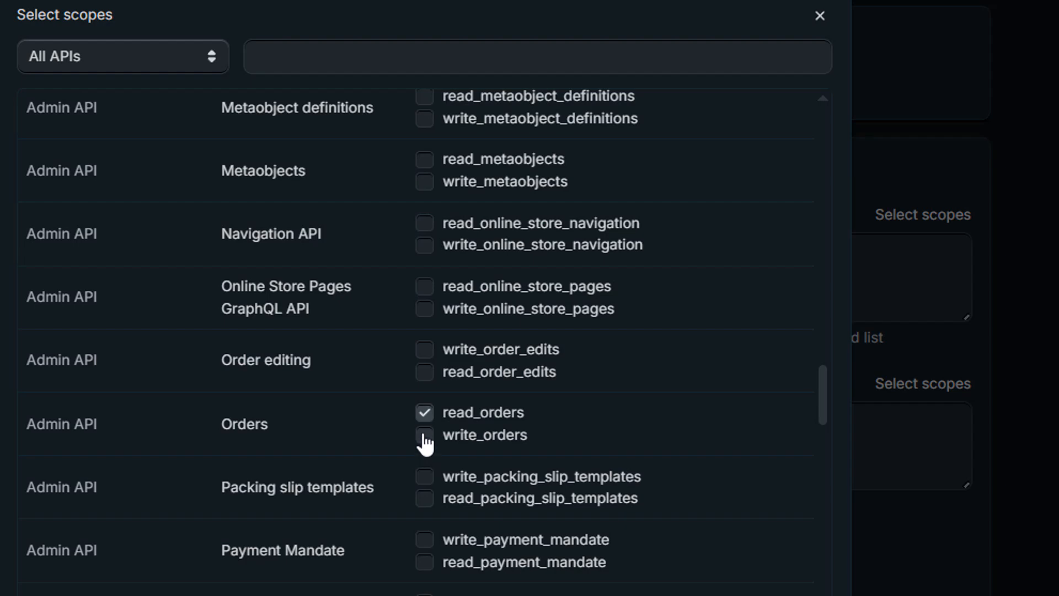
pyautogui.click(424, 436)
pyautogui.scroll(-5, 348, 460)
pyautogui.scroll(-5, 348, 464)
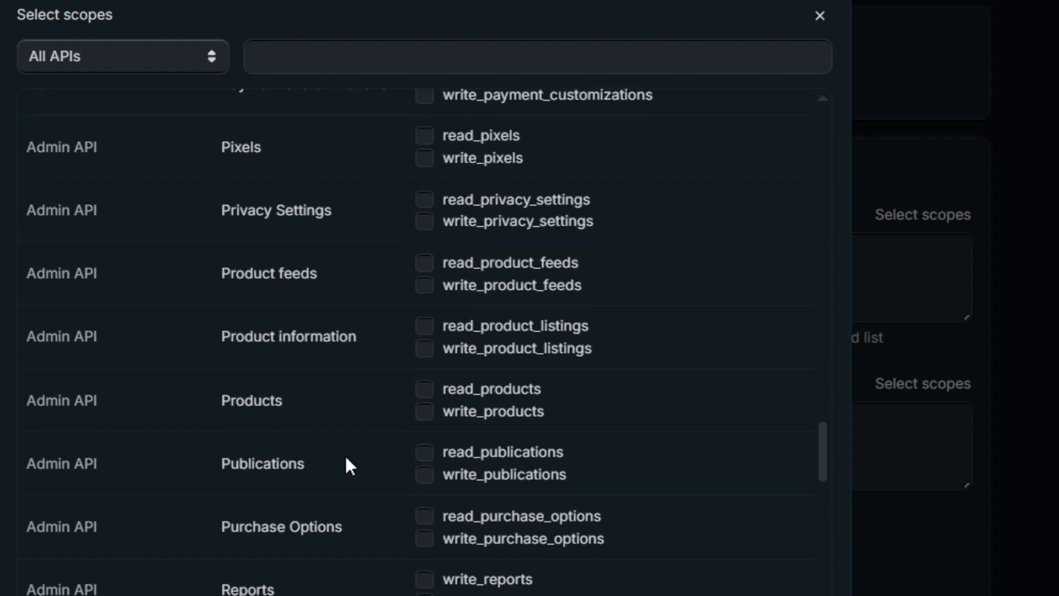
pyautogui.click(424, 389)
pyautogui.click(424, 412)
# - Tick write_reports, read_reports, customer_read_orders and customer_write_orders scopes
pyautogui.scroll(-5, 356, 491)
pyautogui.scroll(-5, 355, 489)
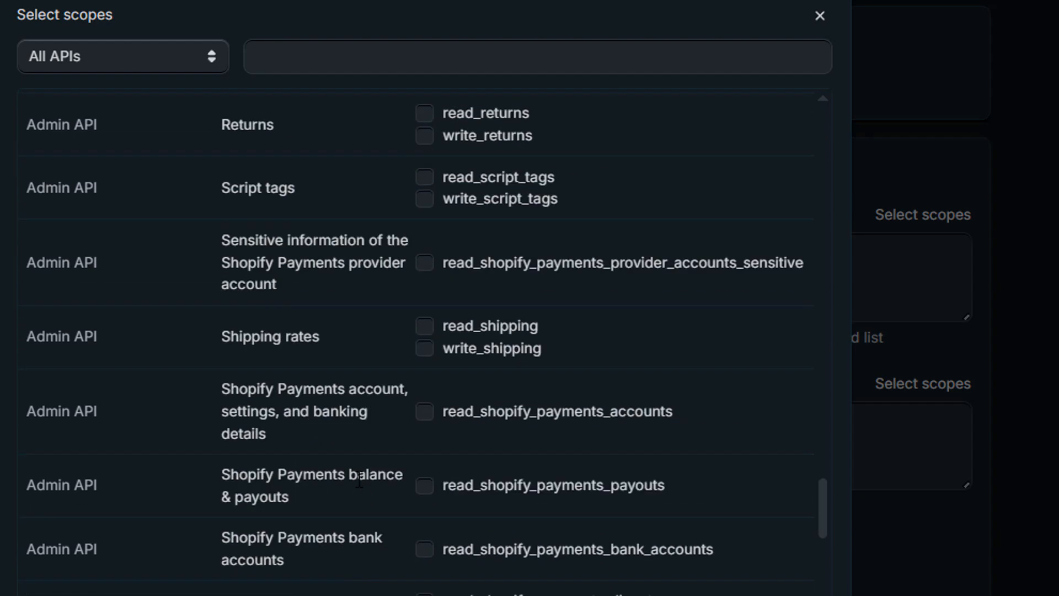
pyautogui.scroll(5, 359, 480)
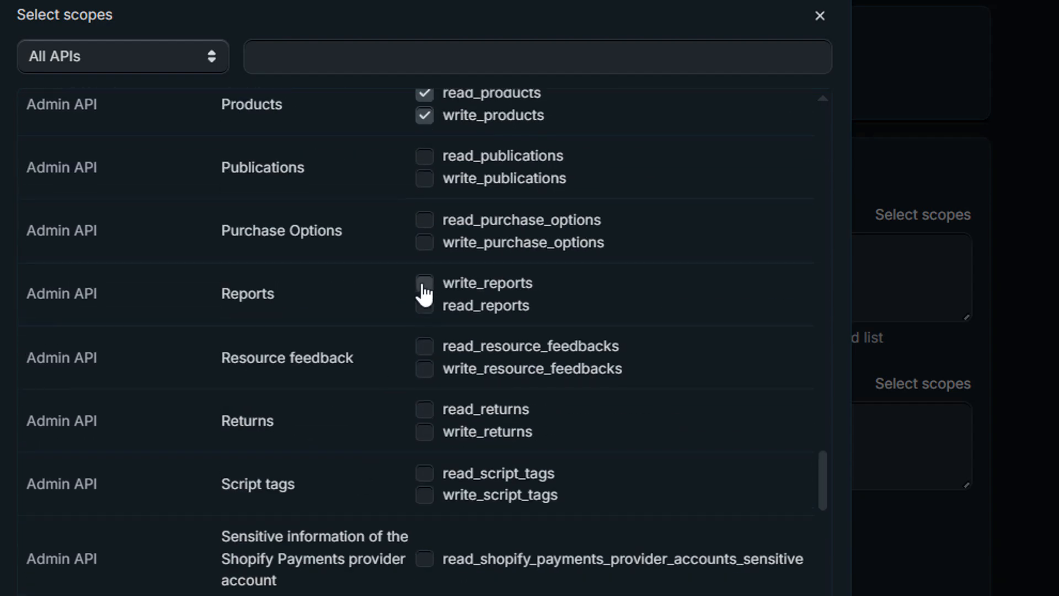
pyautogui.click(424, 283)
pyautogui.click(424, 305)
pyautogui.scroll(-8, 342, 436)
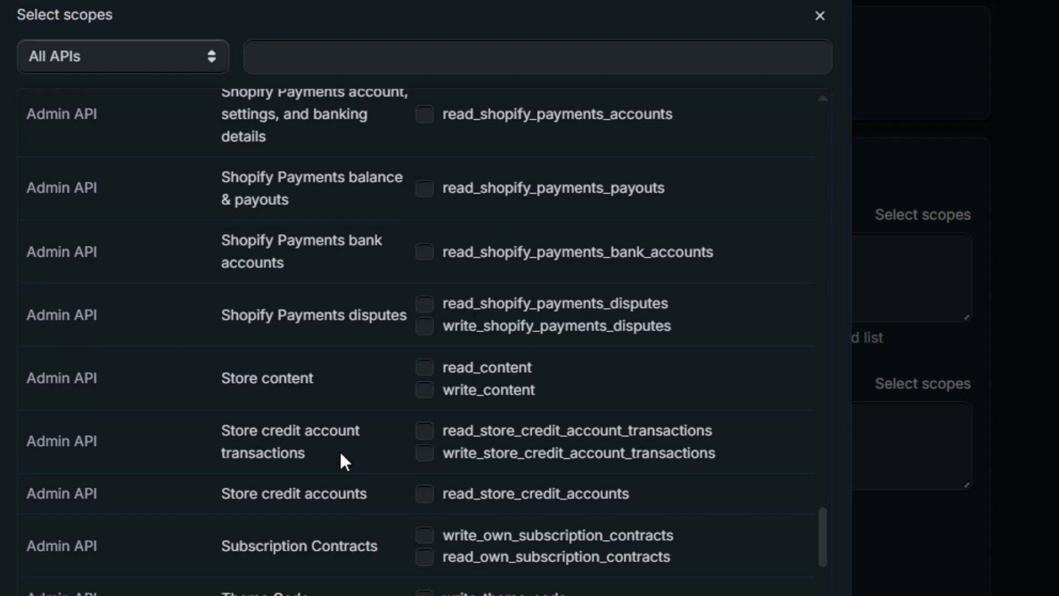
pyautogui.scroll(-10, 340, 454)
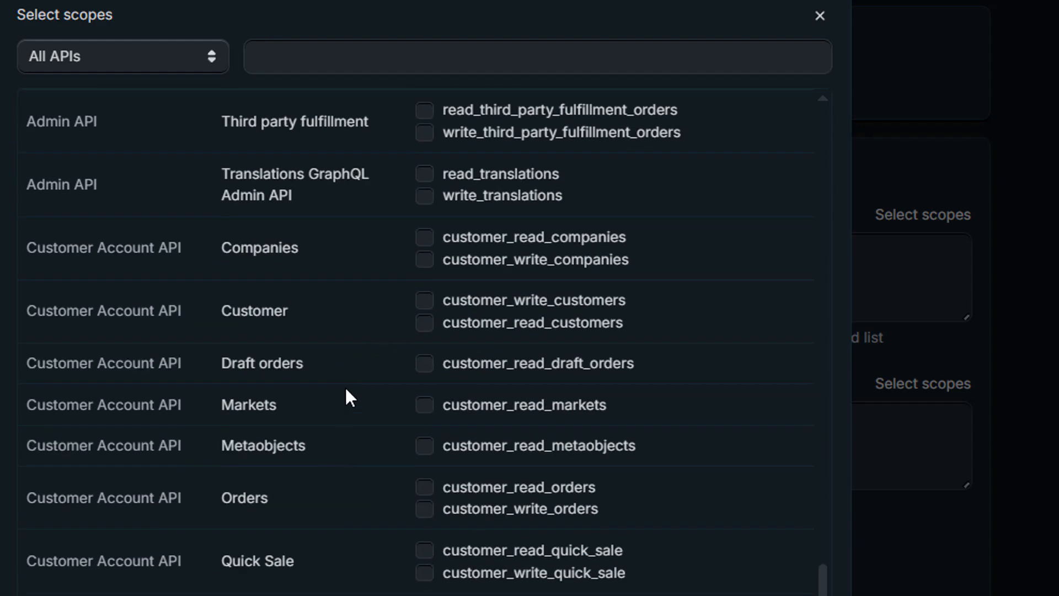
pyautogui.click(425, 487)
pyautogui.click(425, 509)
# - Tick unauthenticated_read_product_tags and confirm the scope selection
pyautogui.scroll(-8, 363, 499)
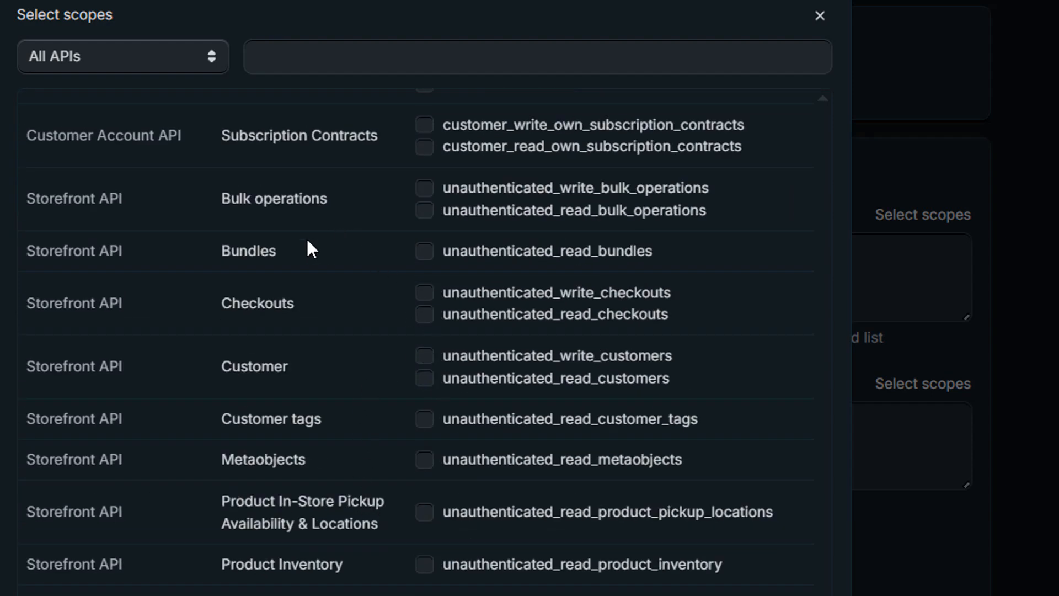
pyautogui.scroll(-2, 363, 528)
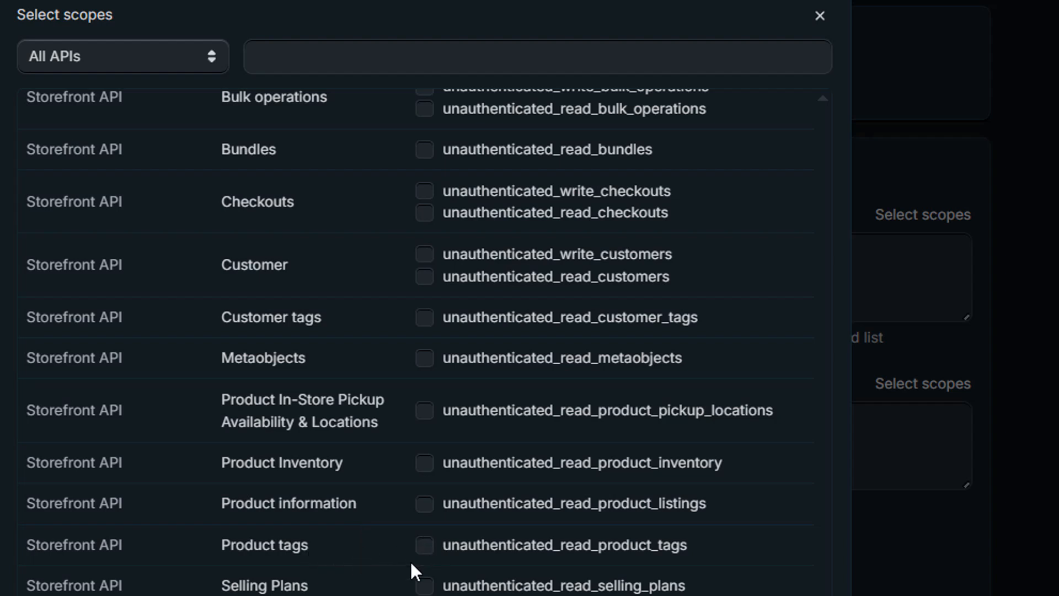
pyautogui.click(426, 548)
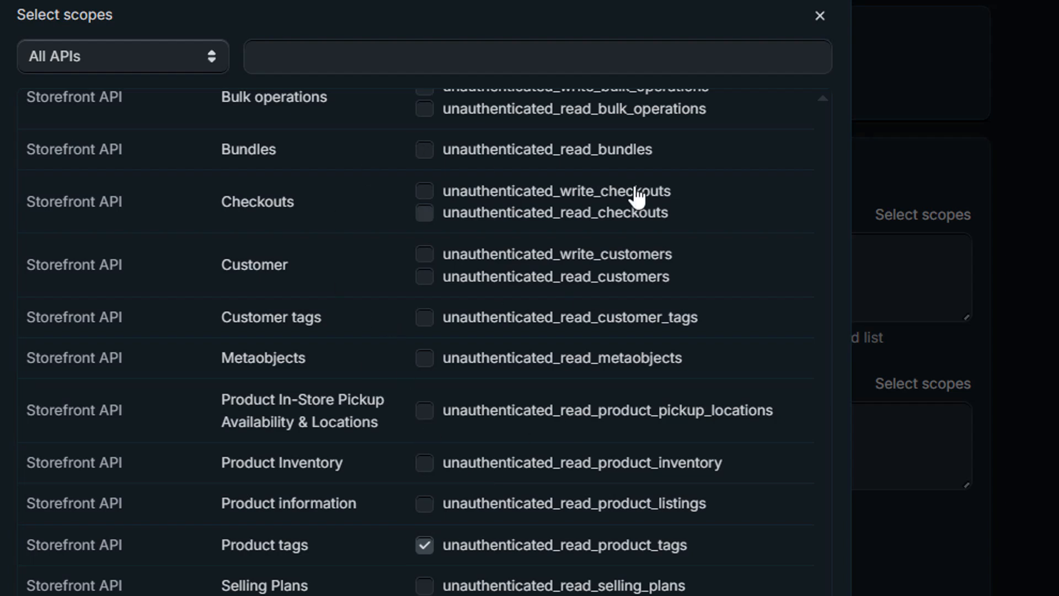
pyautogui.scroll(-4, 698, 497)
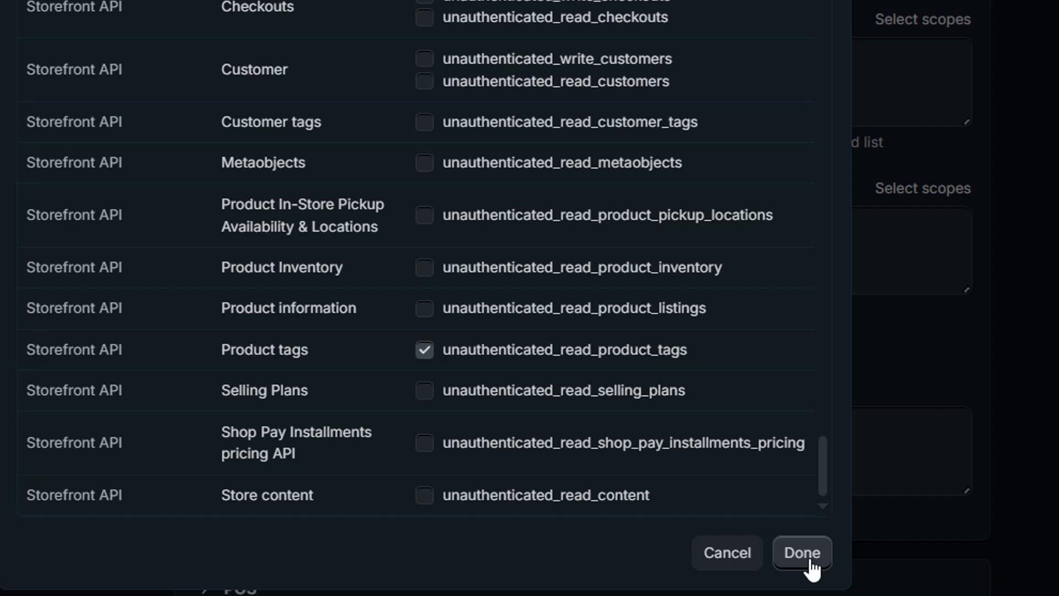
pyautogui.click(802, 559)
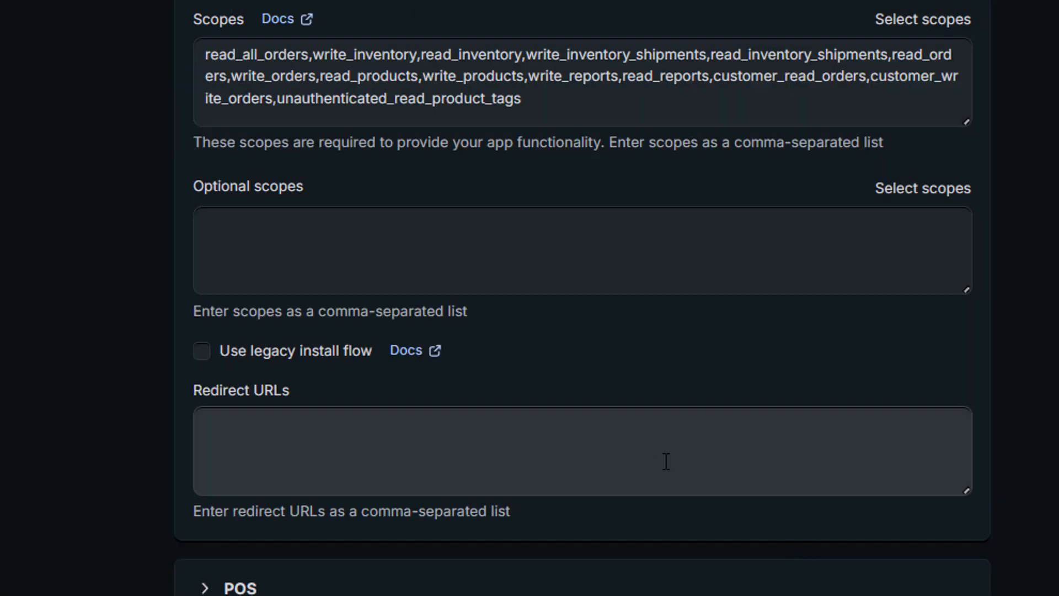
pyautogui.click(362, 270)
pyautogui.scroll(-2, 427, 298)
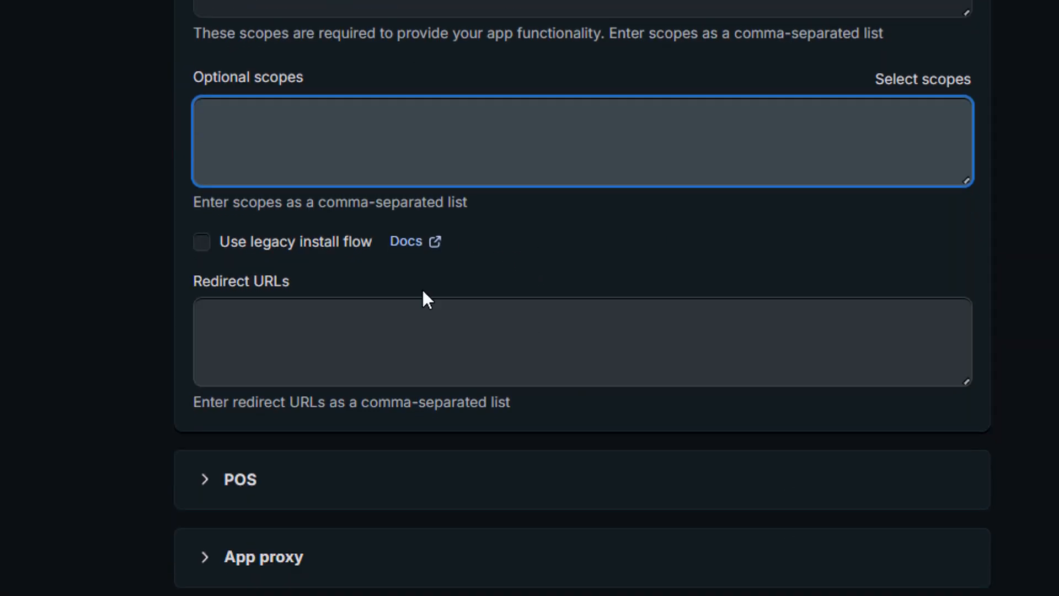
pyautogui.click(298, 303)
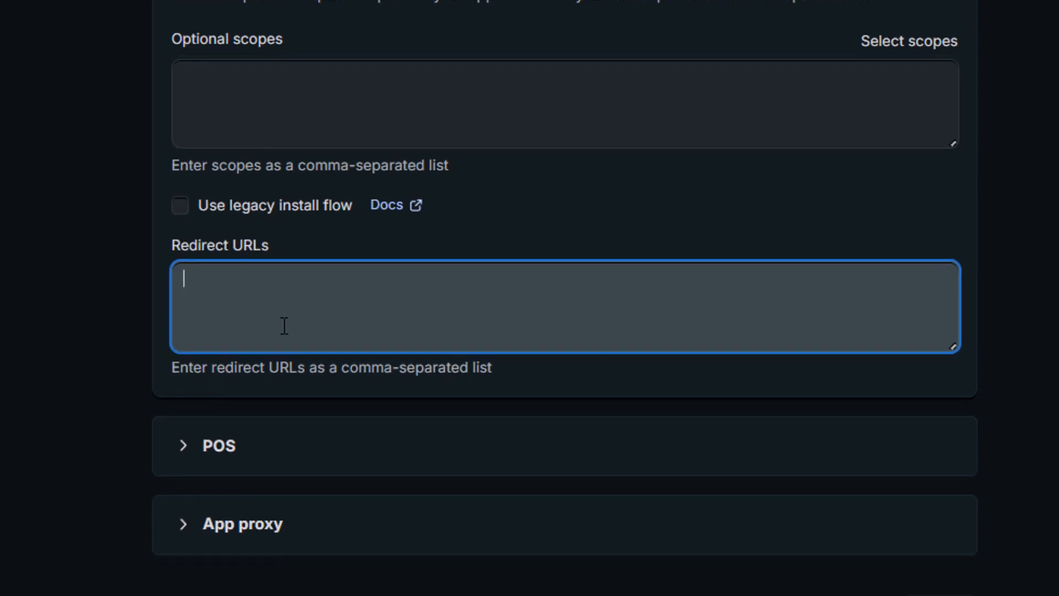
pyautogui.write('https')
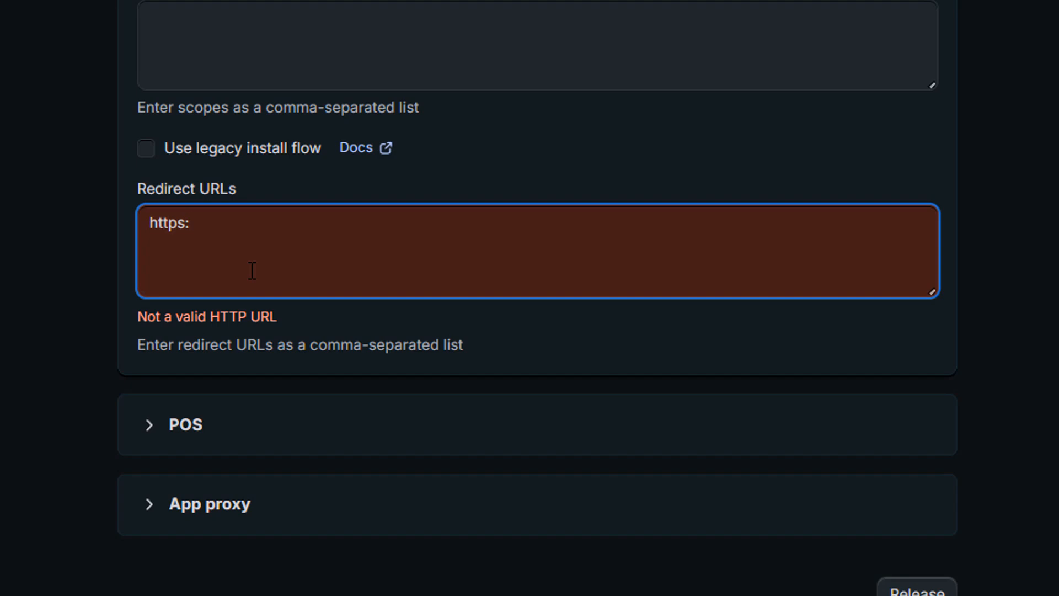
pyautogui.write('://google.com')
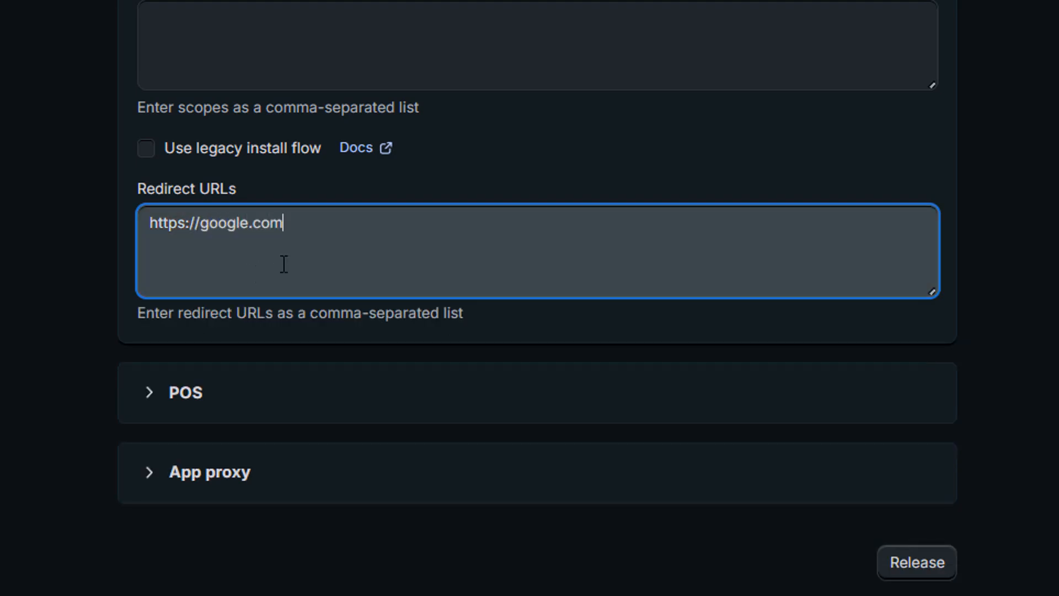
pyautogui.scroll(8, 292, 254)
pyautogui.scroll(-8, 293, 254)
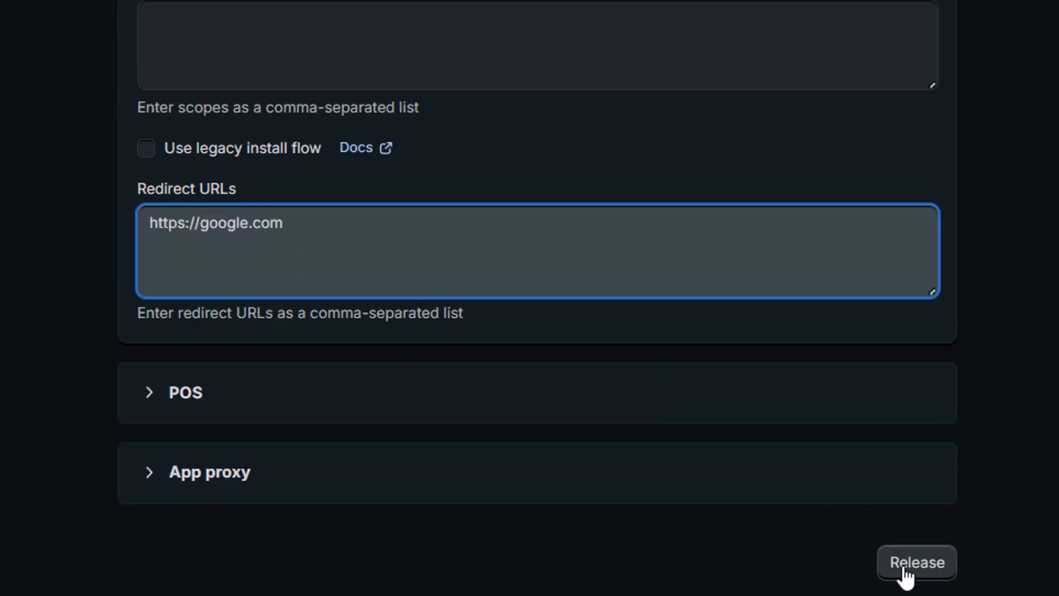
# - Release a new app version named First_Version
pyautogui.click(929, 574)
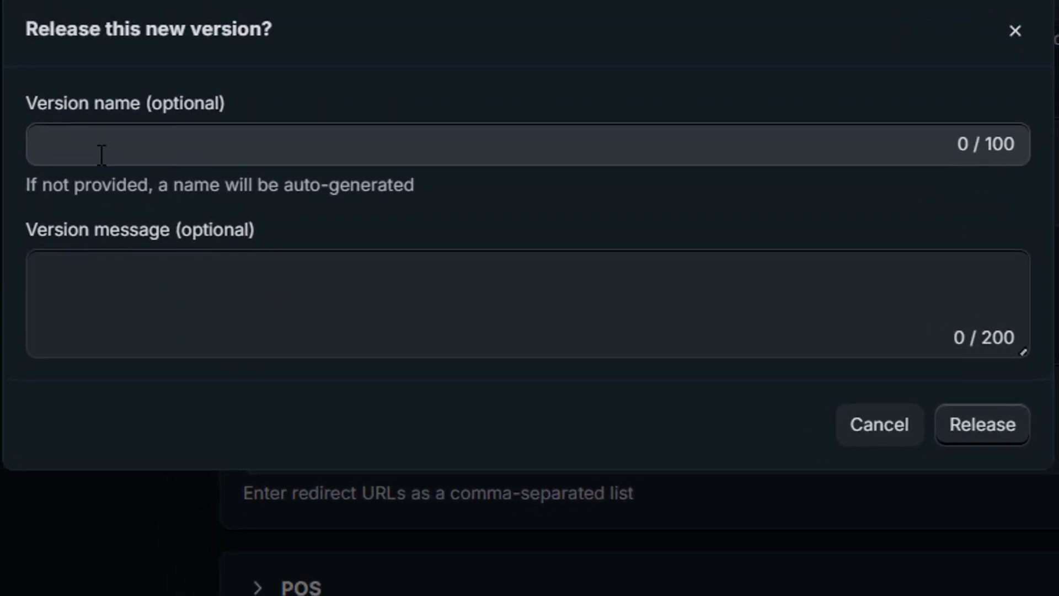
pyautogui.click(102, 155)
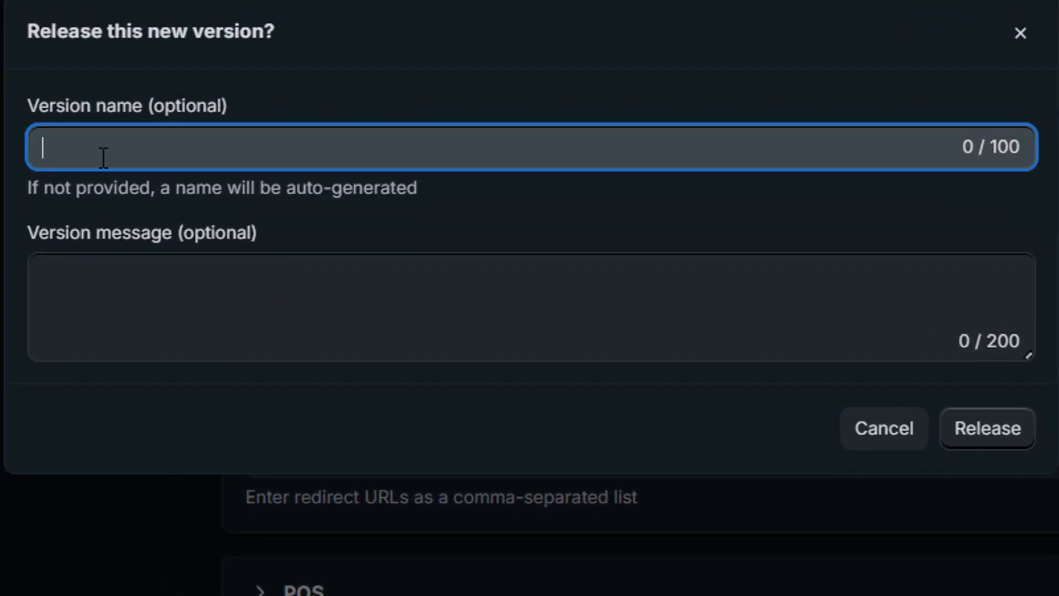
pyautogui.write('First_Version')
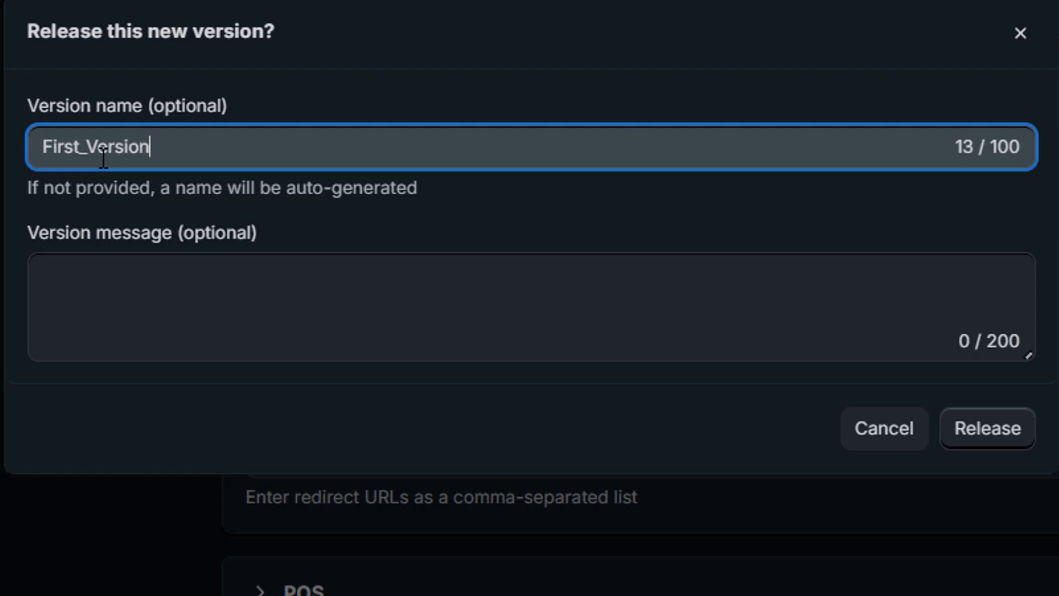
pyautogui.click(213, 312)
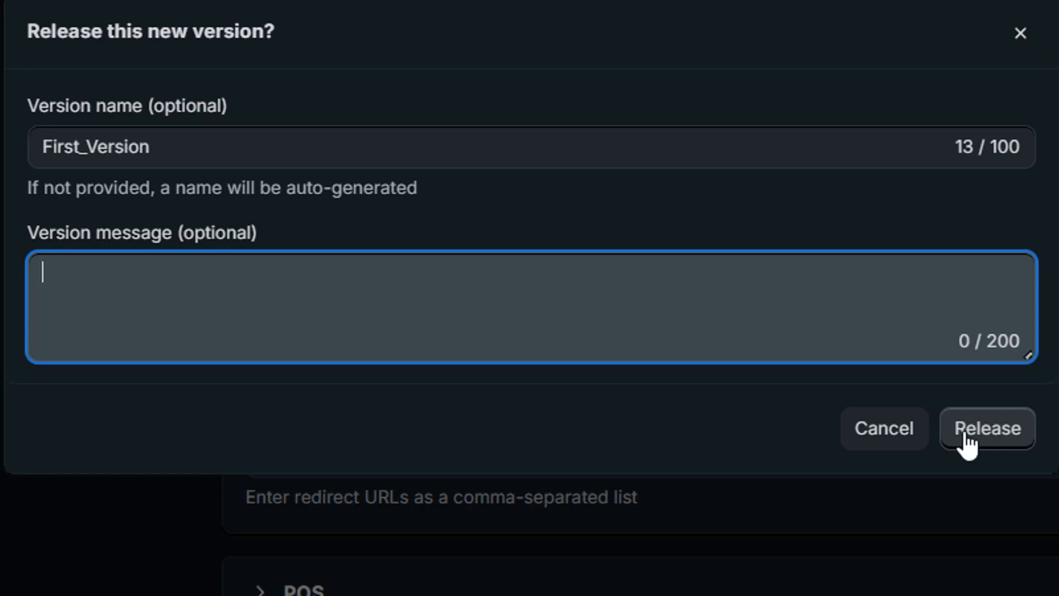
pyautogui.click(991, 430)
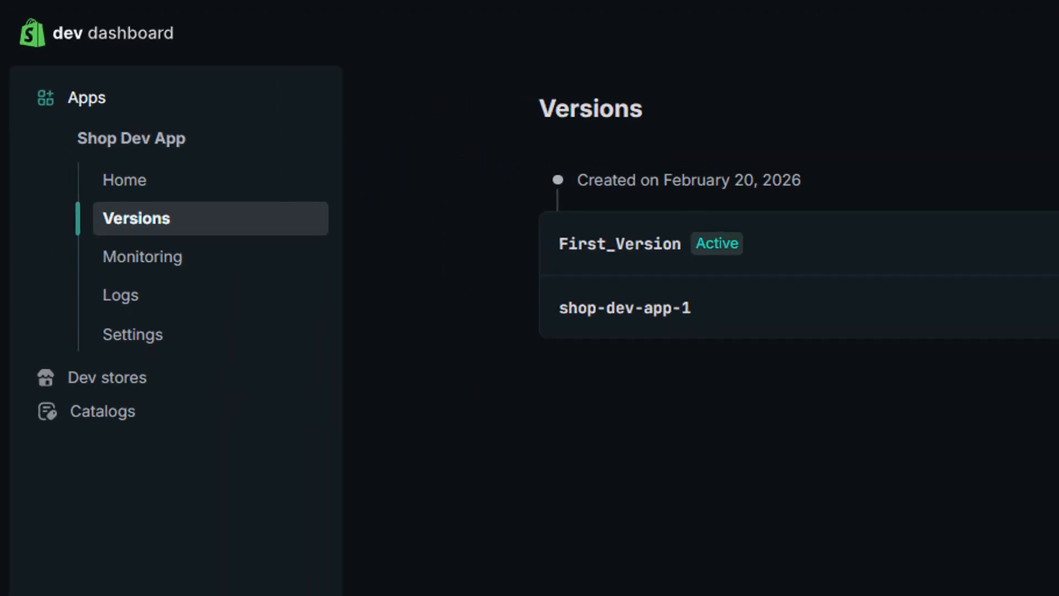
# - Open the app settings, reveal the client secret, and copy the client ID and the secret
pyautogui.click(132, 346)
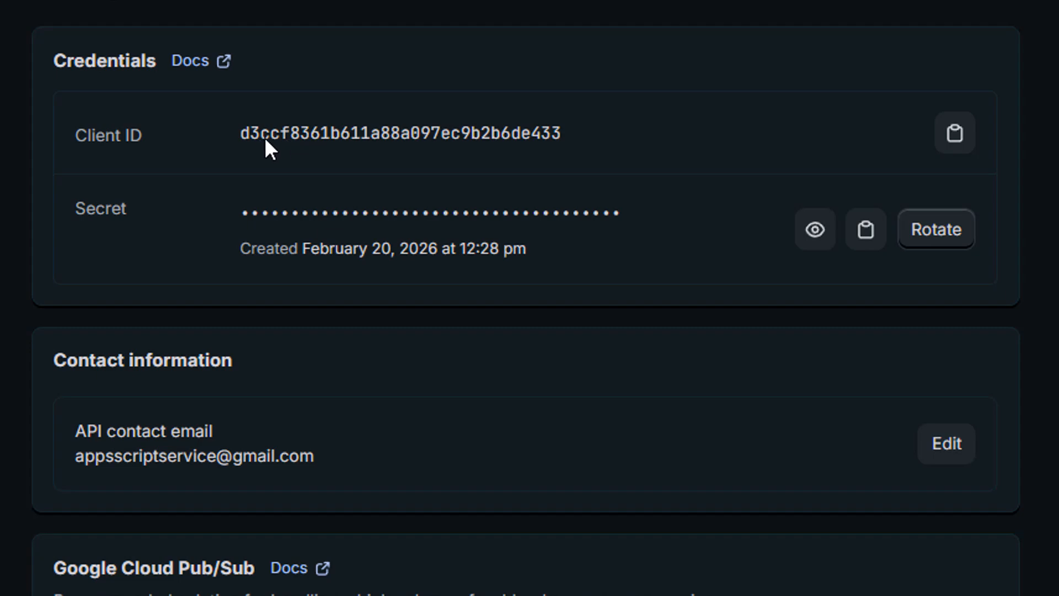
pyautogui.moveTo(243, 138); pyautogui.dragTo(490, 139)
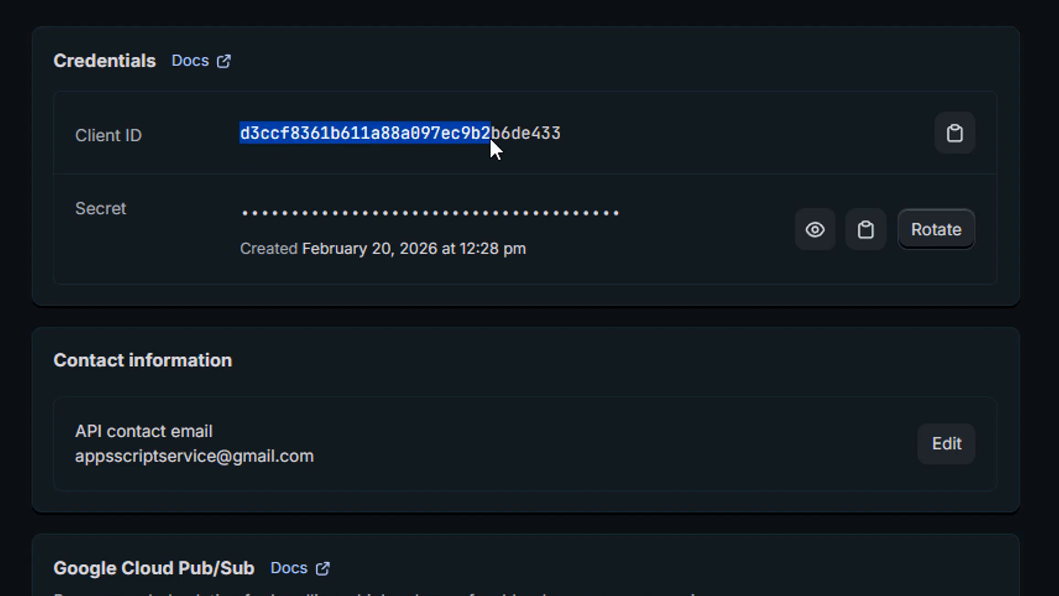
pyautogui.click(817, 230)
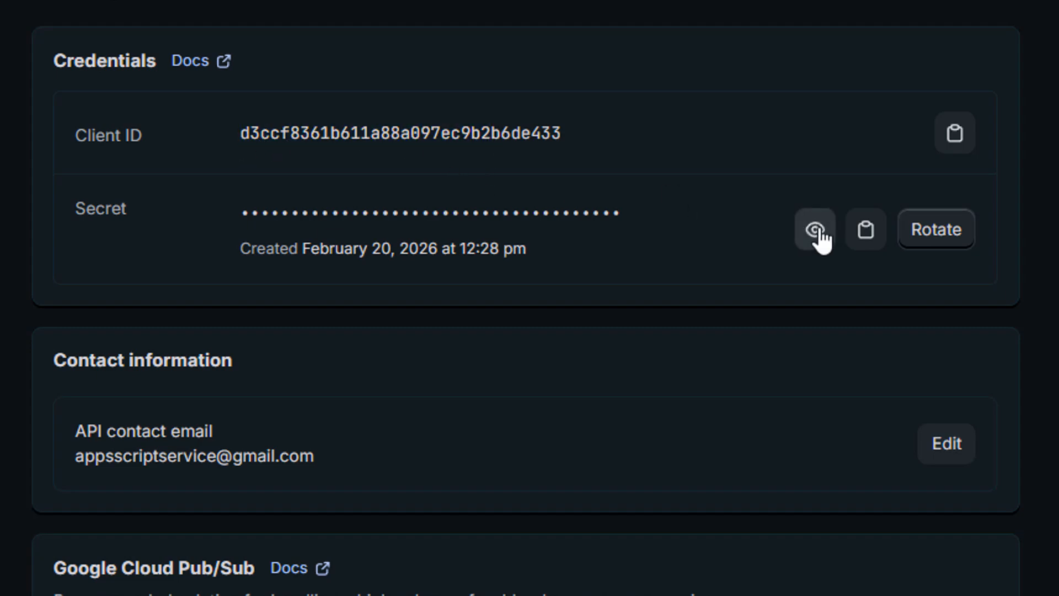
pyautogui.moveTo(238, 217); pyautogui.dragTo(587, 225)
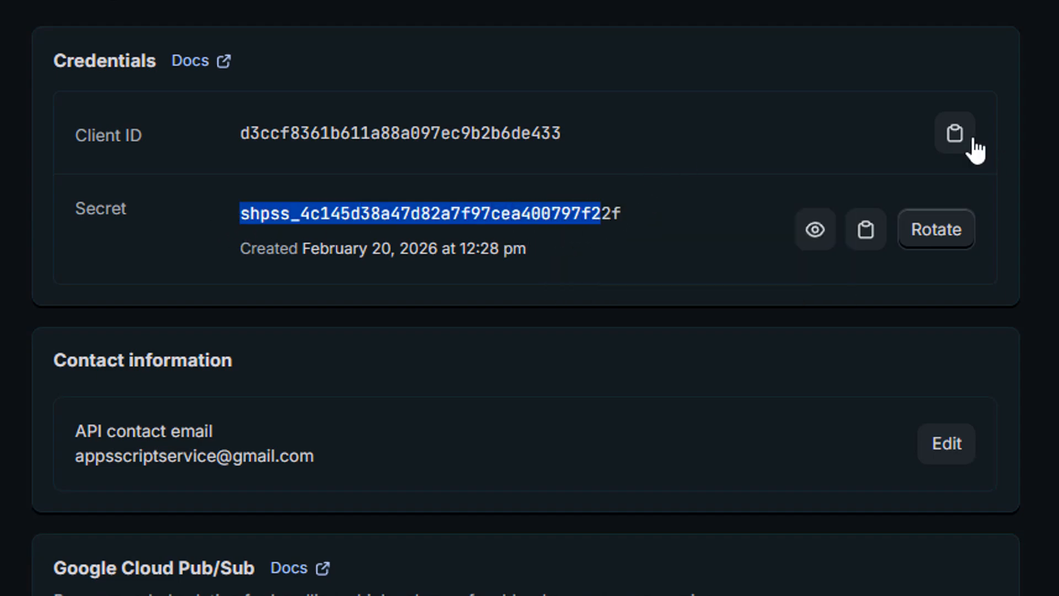
pyautogui.click(956, 138)
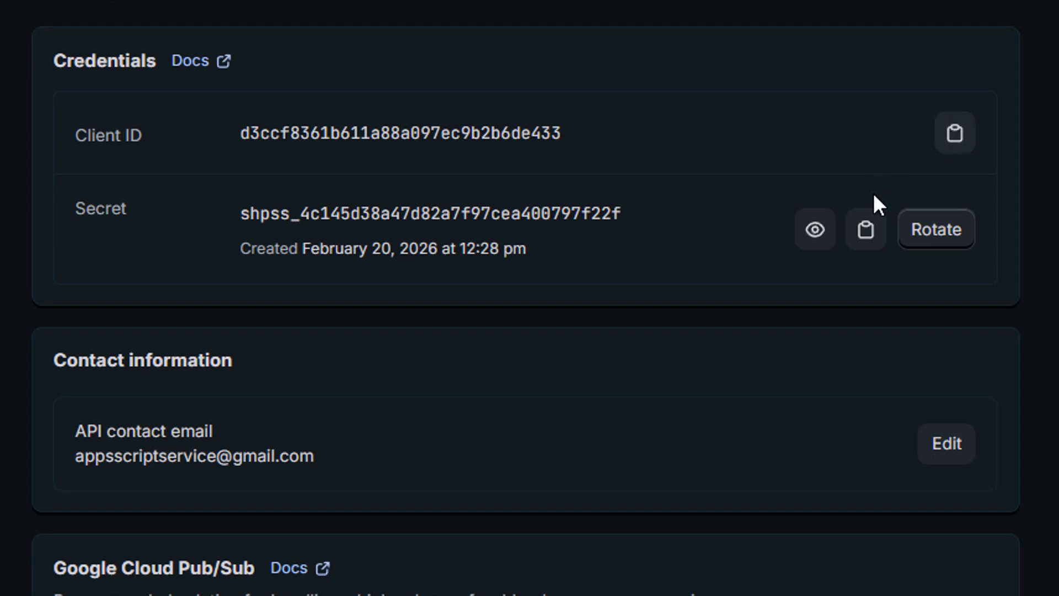
pyautogui.click(871, 237)
# - Copy the store name from the Shopify admin page's address
pyautogui.click(736, 46)
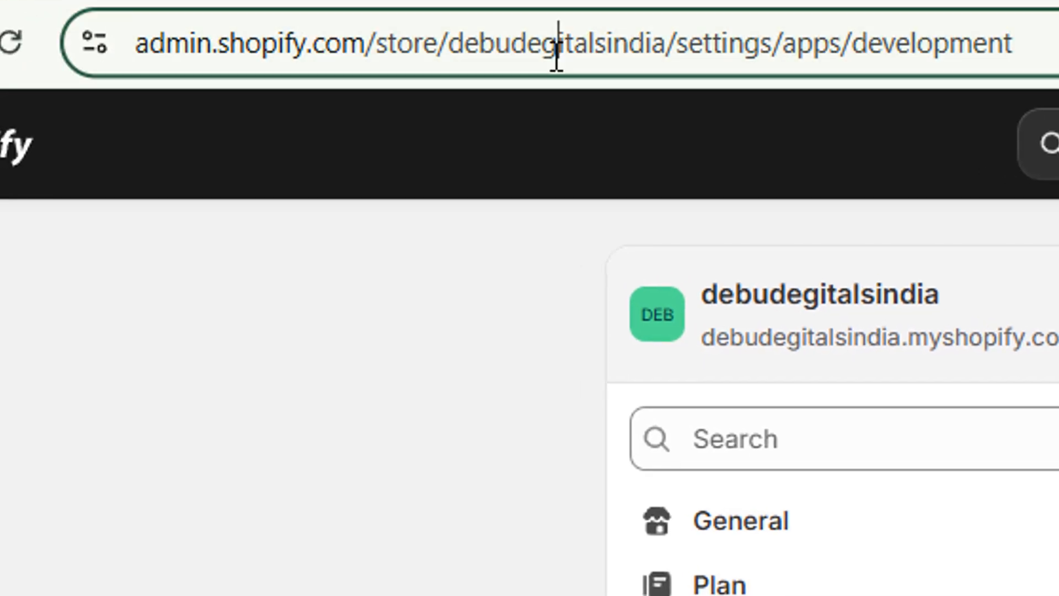
pyautogui.click(558, 52)
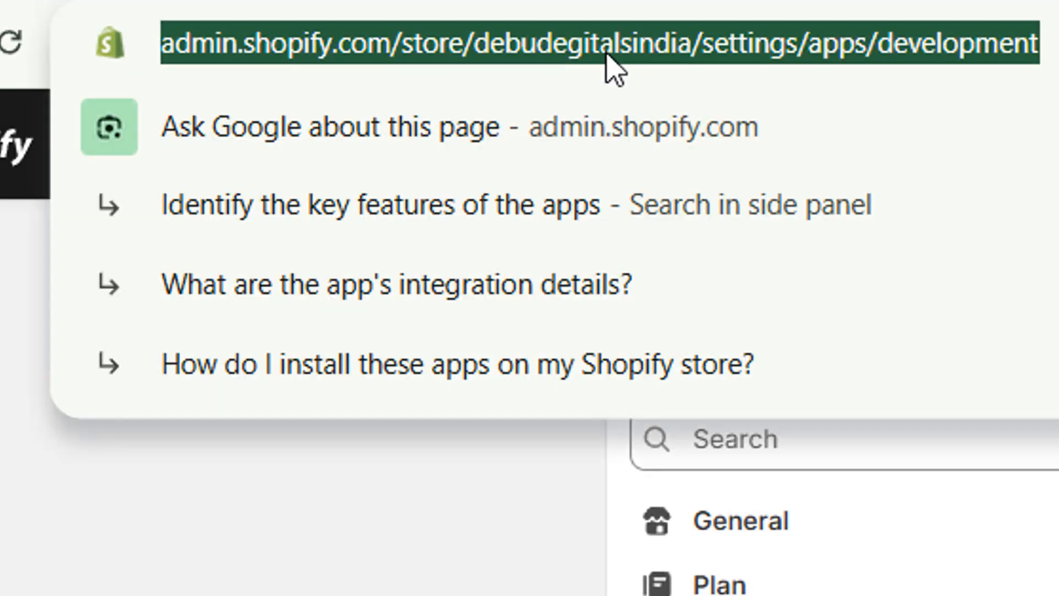
pyautogui.doubleClick(607, 52)
pyautogui.rightClick(650, 44)
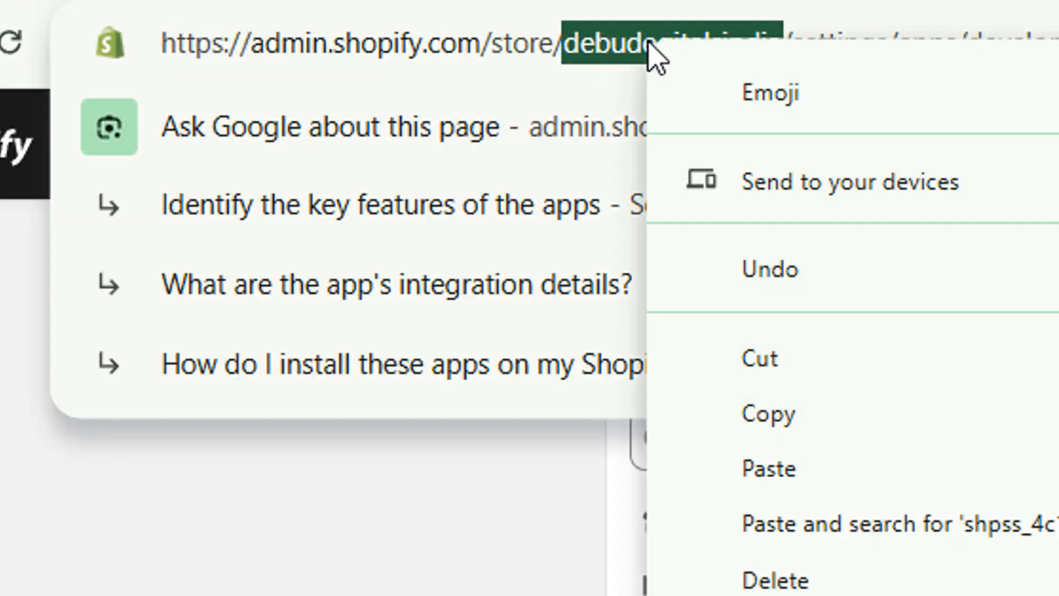
pyautogui.click(768, 414)
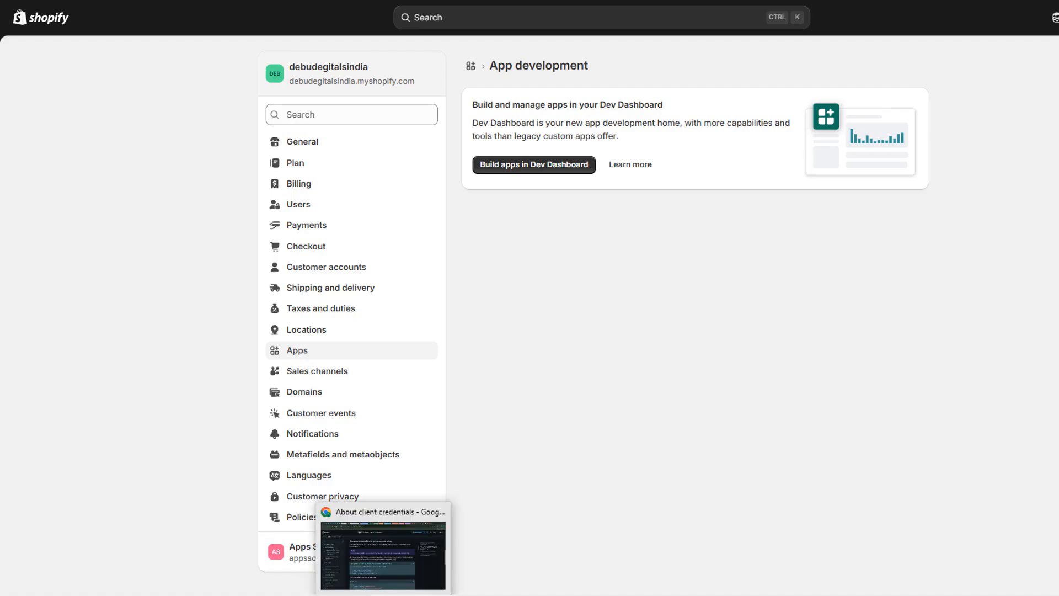
# - Switch to Postman and create a blank collection named Collect Shopify Access Token
pyautogui.click(385, 595)
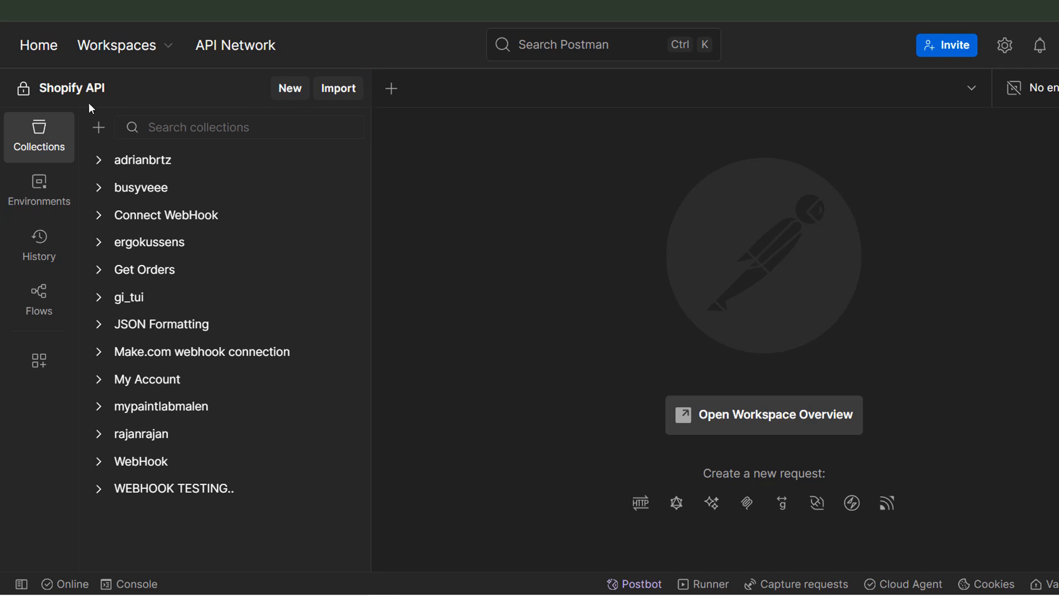
pyautogui.click(99, 128)
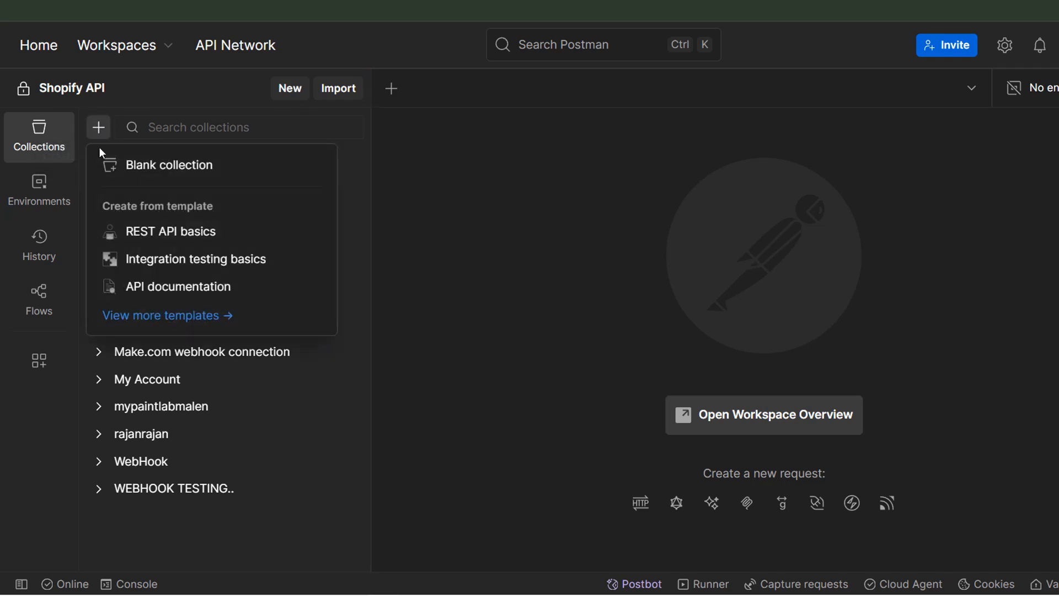
pyautogui.click(192, 167)
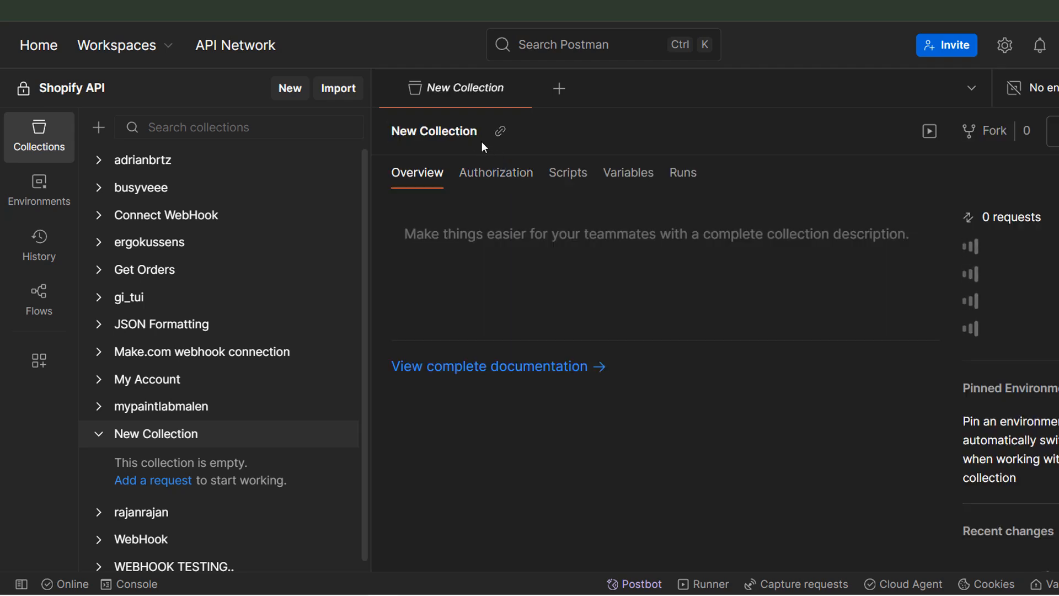
pyautogui.click(442, 133)
pyautogui.write('Col')
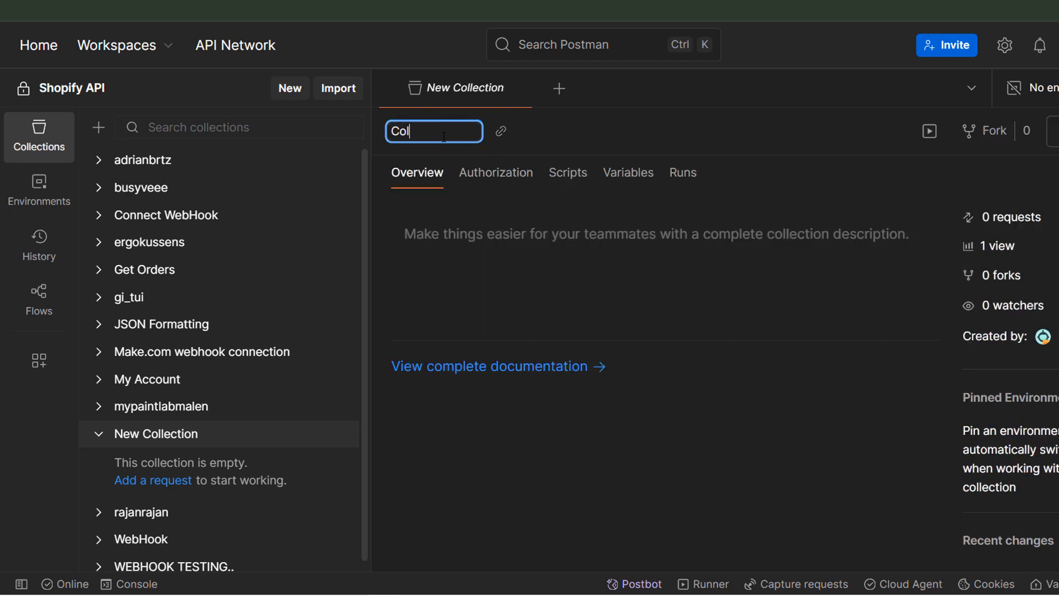
pyautogui.write('lect Shopify Acce')
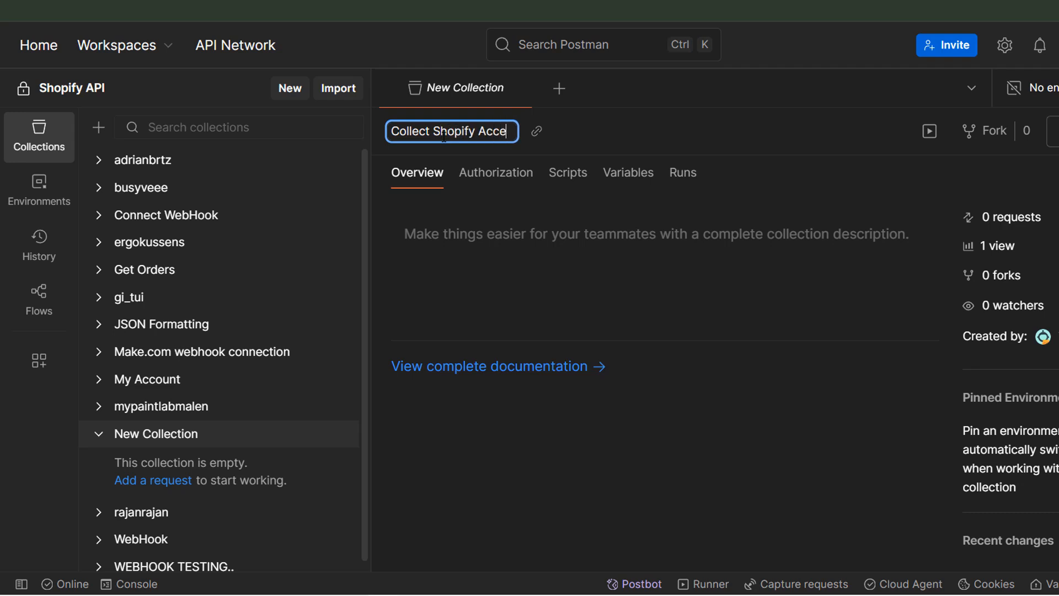
pyautogui.write('ss Token')
pyautogui.press('Return')
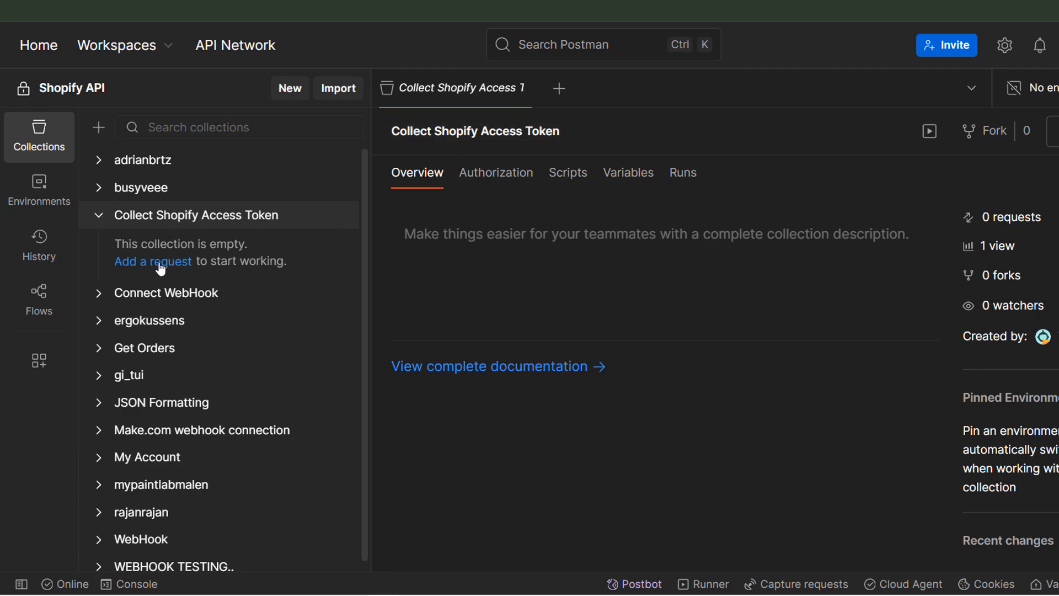
# - Add a new request to the Collect Shopify Access Token collection
pyautogui.click(159, 261)
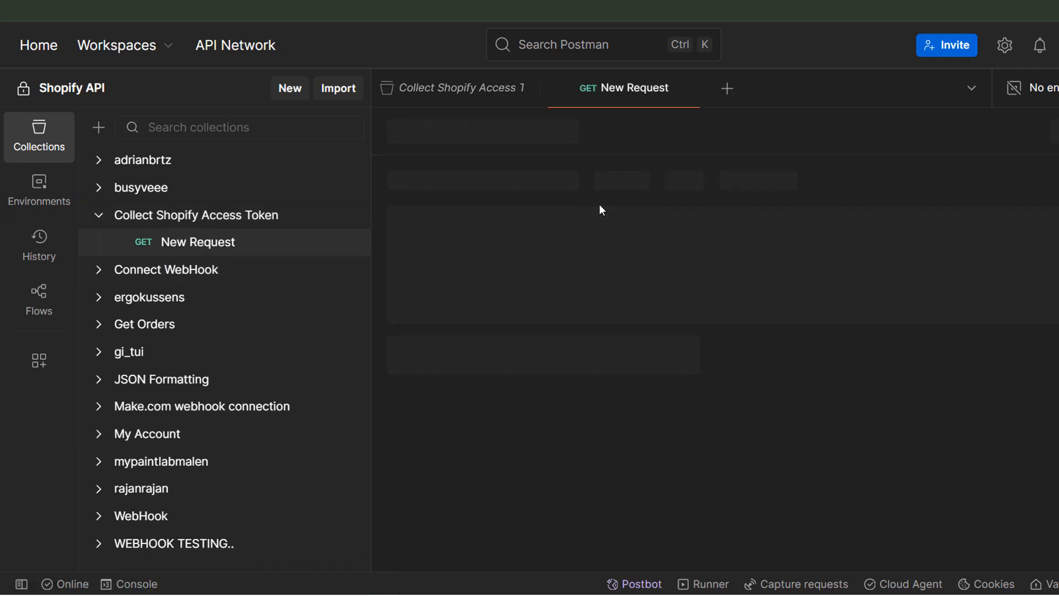
pyautogui.click(588, 184)
pyautogui.click(567, 362)
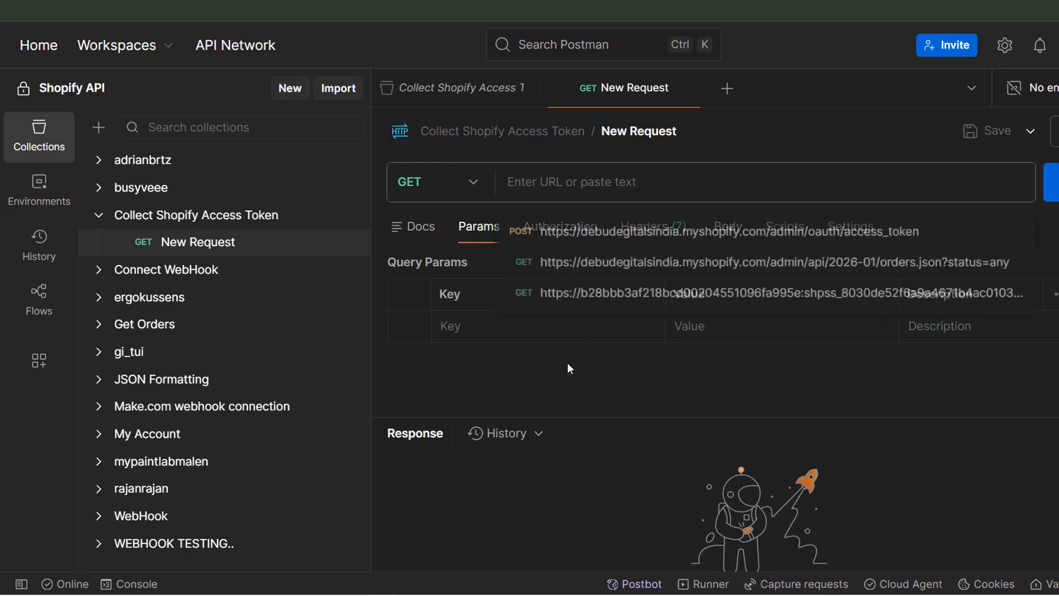
# - Copy the access token endpoint URL from the Shopify credentials documentation
pyautogui.click(991, 2)
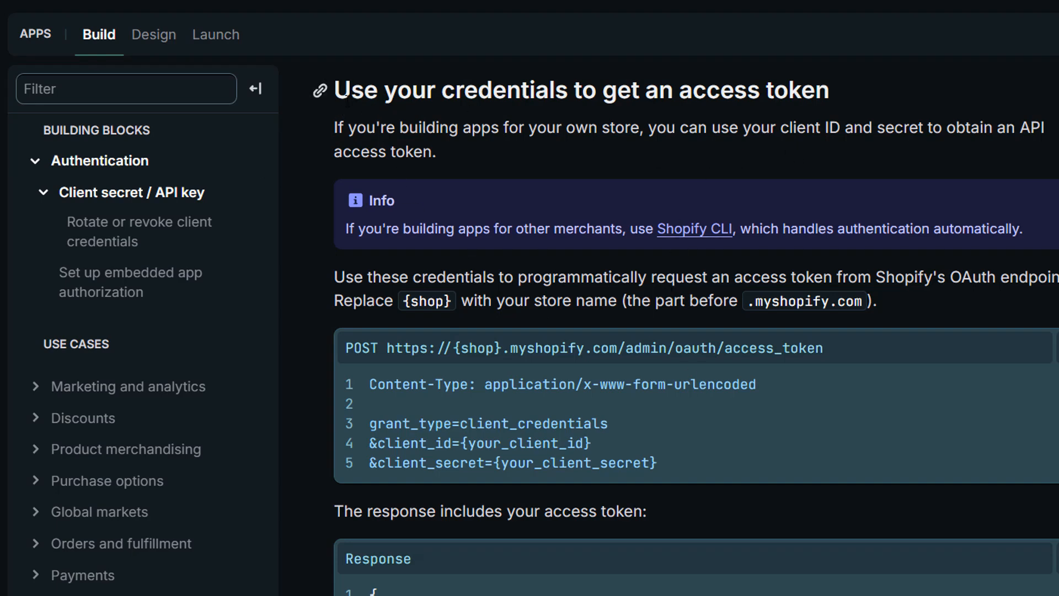
pyautogui.moveTo(346, 92); pyautogui.dragTo(842, 102)
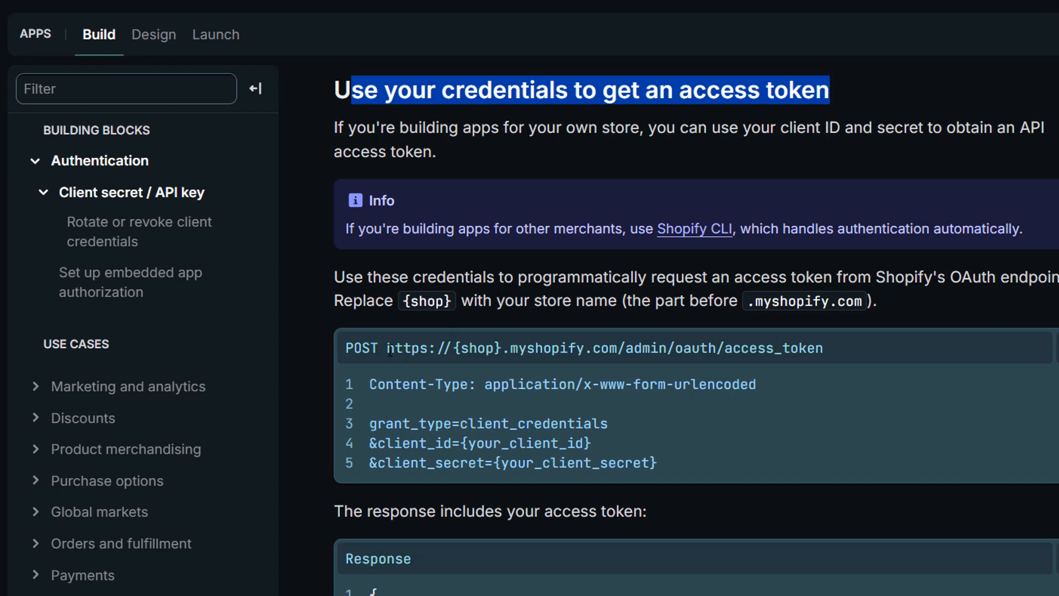
pyautogui.moveTo(388, 349); pyautogui.dragTo(832, 350)
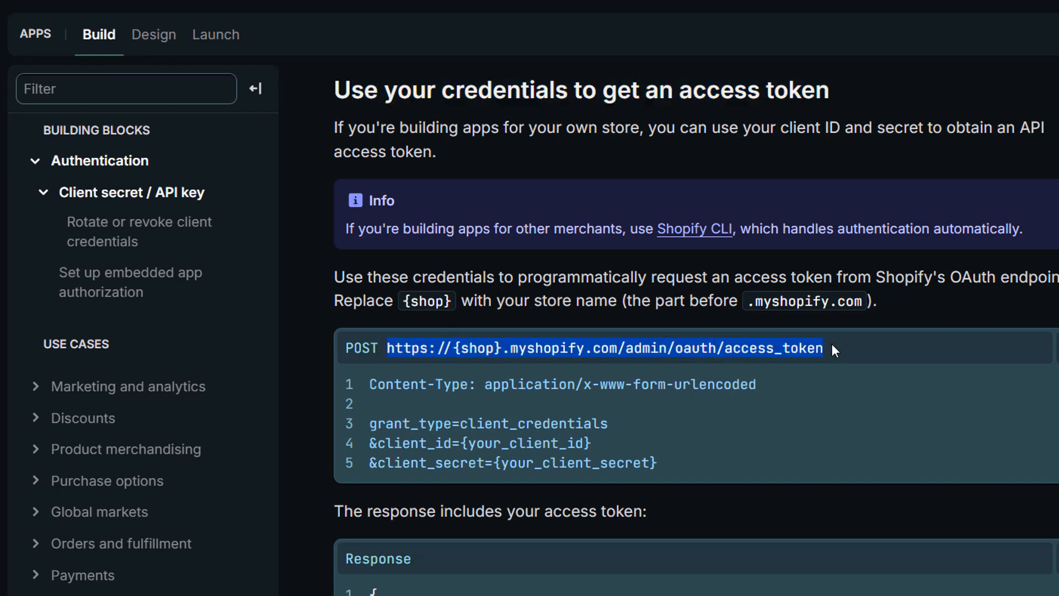
pyautogui.rightClick(793, 348)
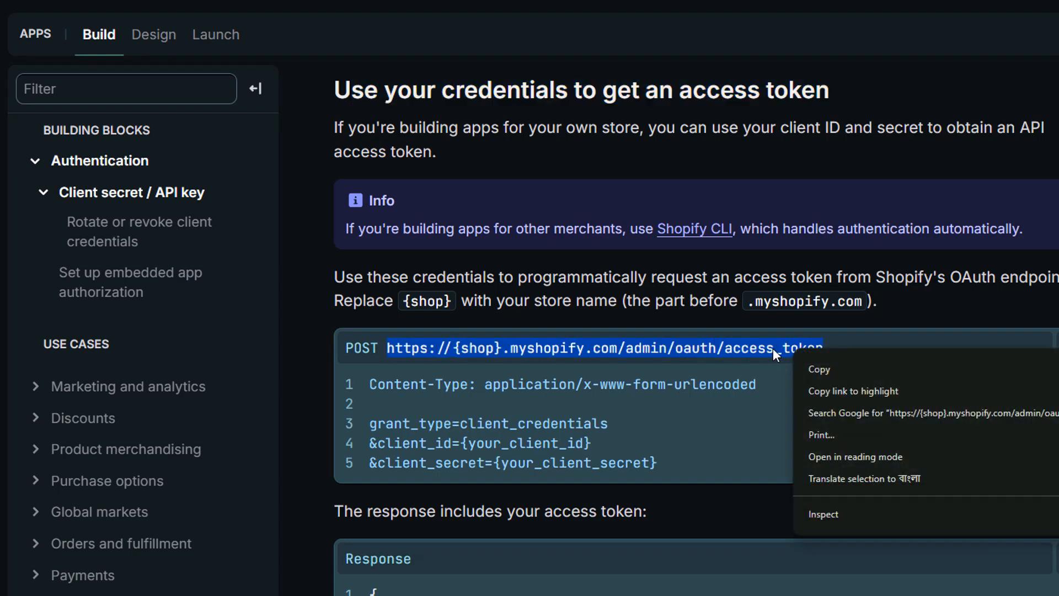
pyautogui.click(825, 368)
# - Paste the access token endpoint URL into the new request's URL
pyautogui.hotkey('alt', 'Tab')
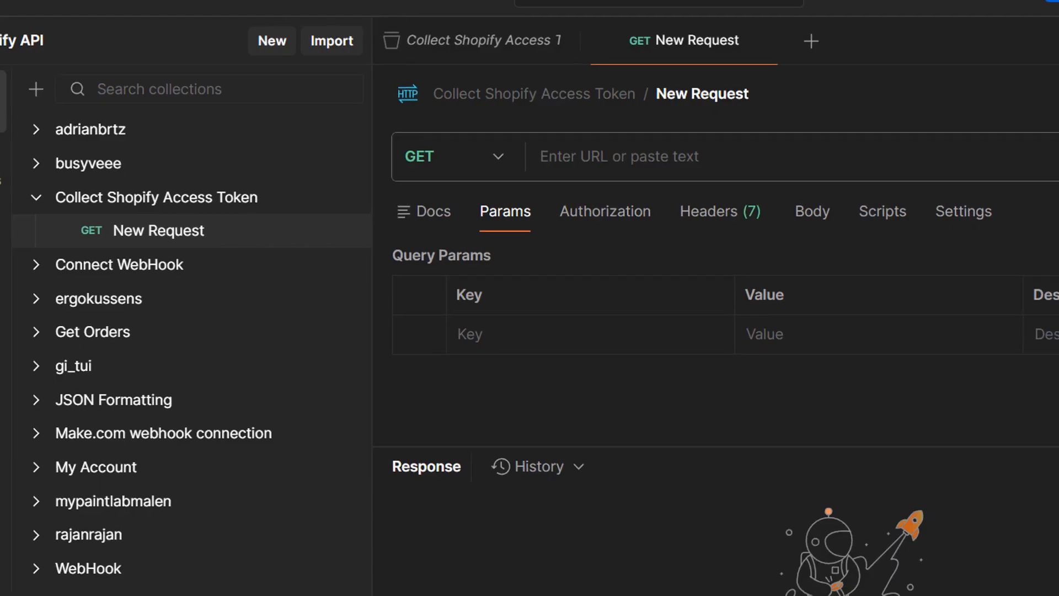
pyautogui.click(306, 160)
pyautogui.hotkey('ctrl', 'v')
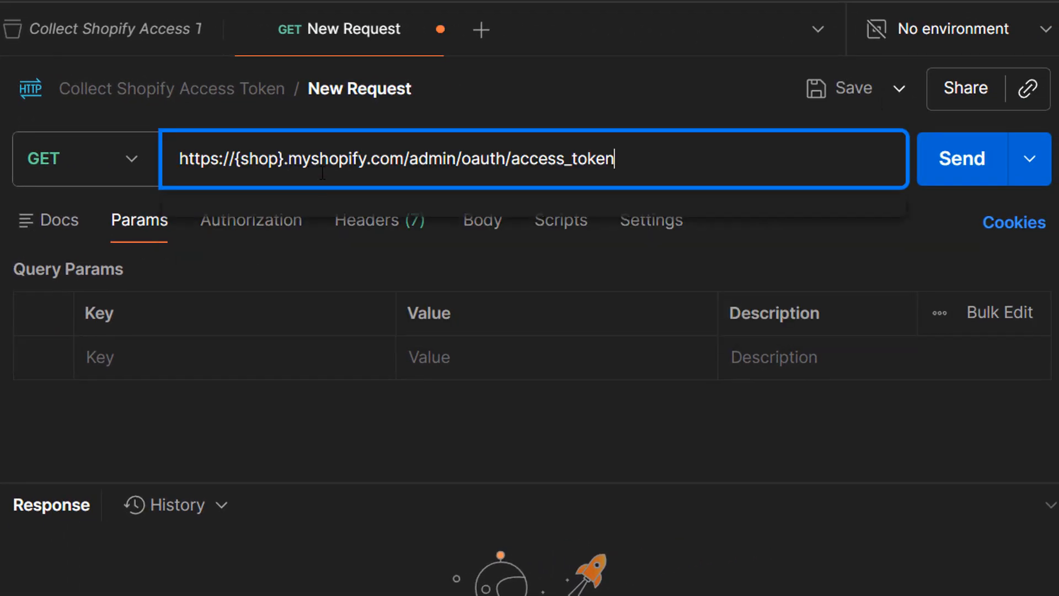
# - Replace the {shop} placeholder in the request URL with the store name debudegitalsindia
pyautogui.moveTo(235, 160); pyautogui.dragTo(289, 155)
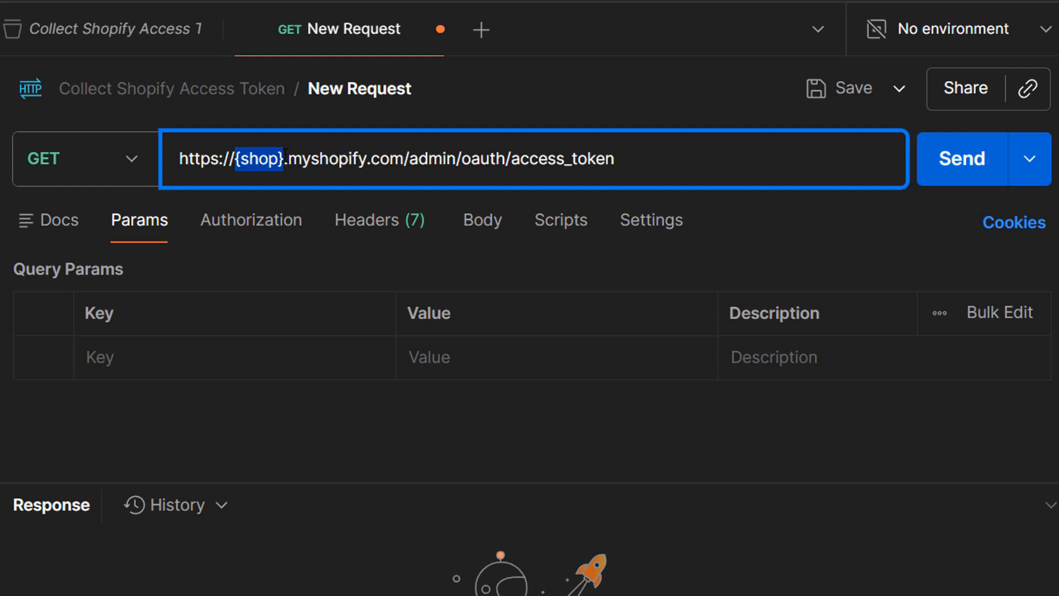
pyautogui.press('BackSpace')
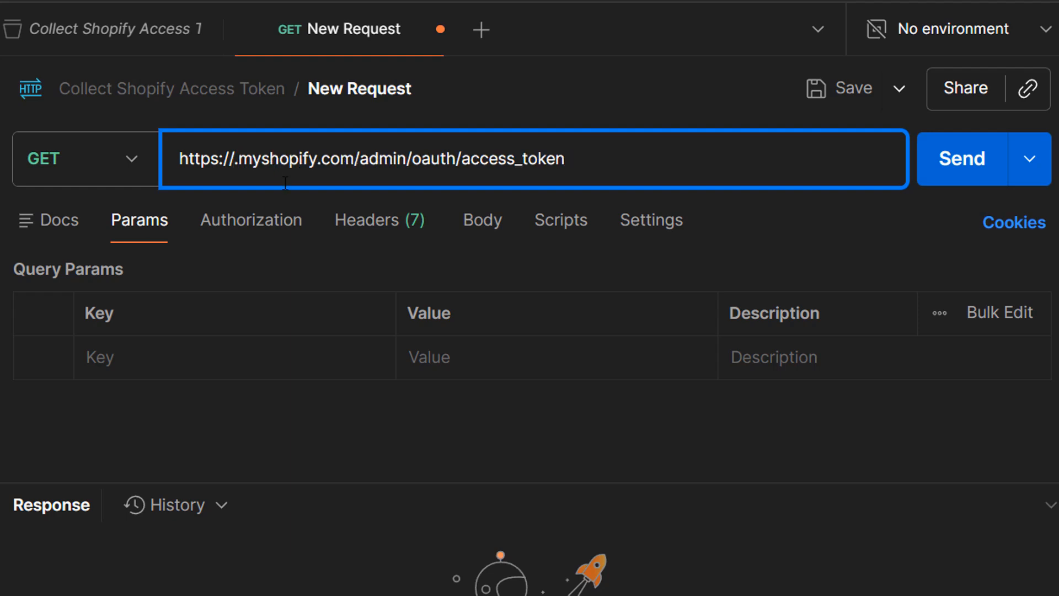
pyautogui.press('super+v')
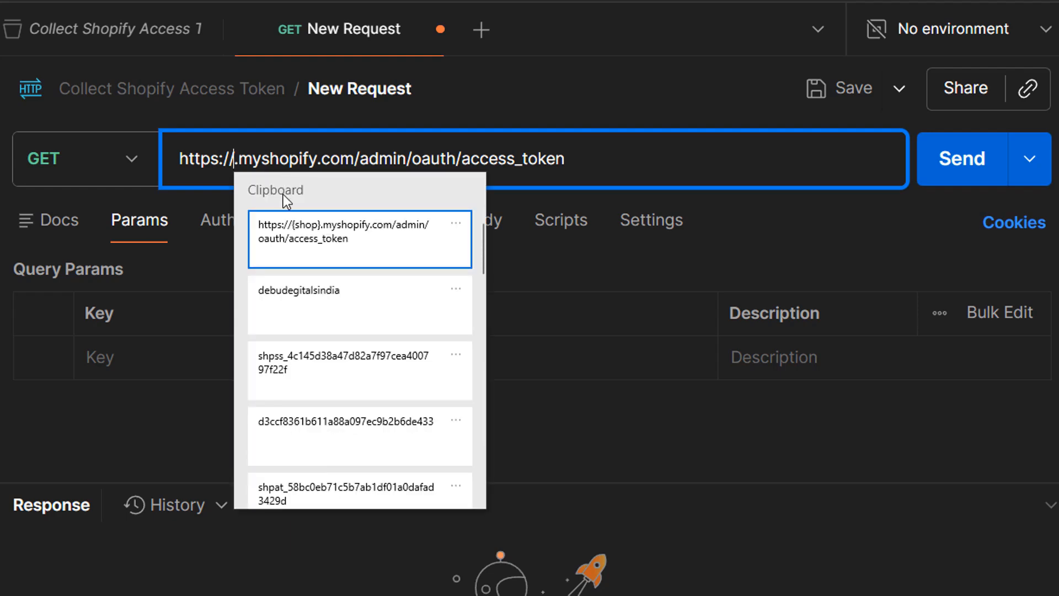
pyautogui.click(313, 298)
pyautogui.click(236, 411)
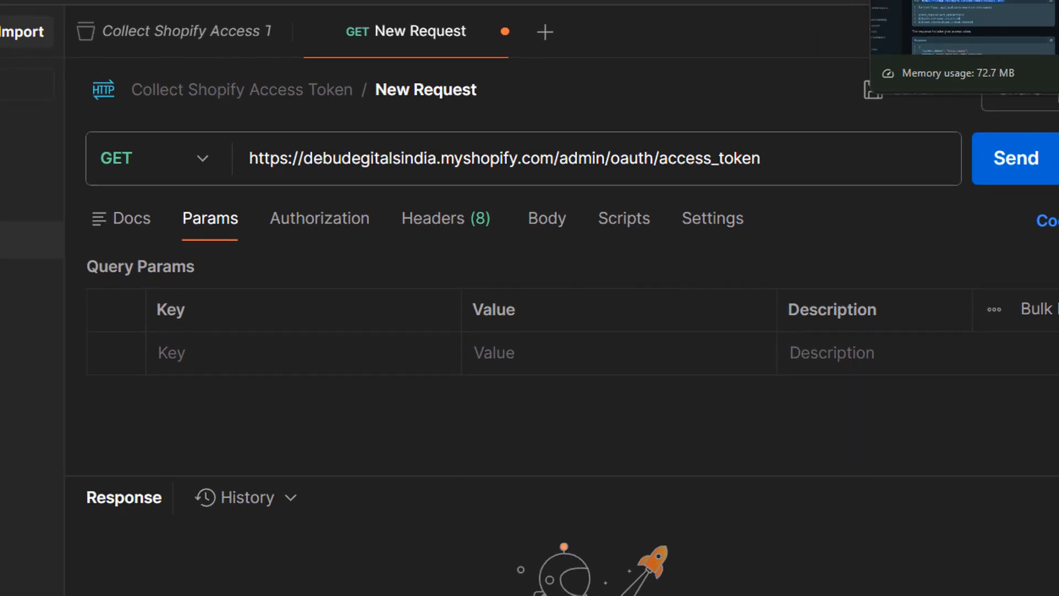
# - Copy the grant_type parameter name and its client_credentials value from the documentation's example request
pyautogui.click(844, 1)
pyautogui.click(650, 377)
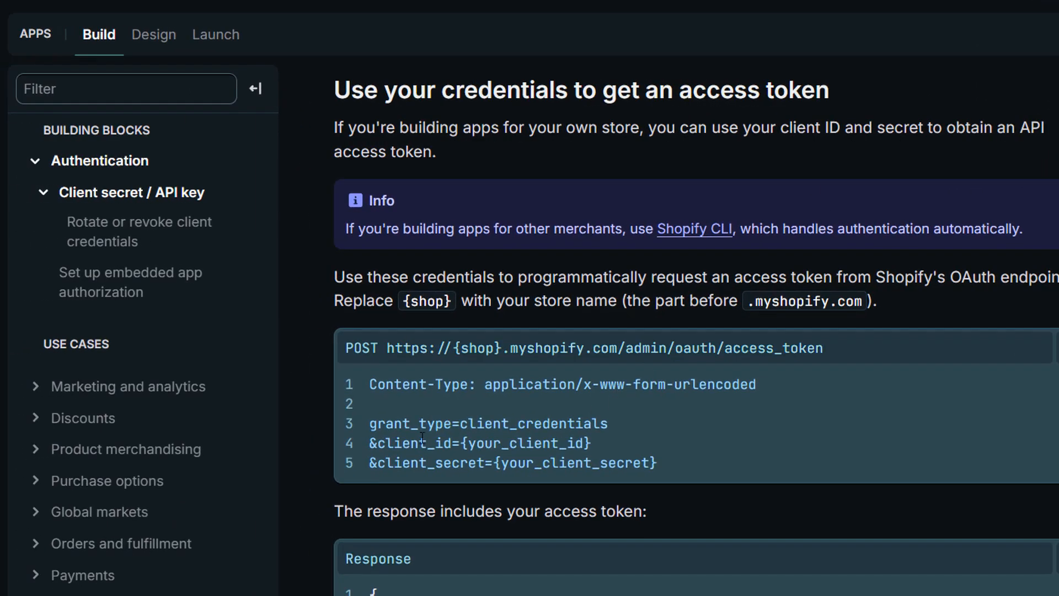
pyautogui.doubleClick(389, 425)
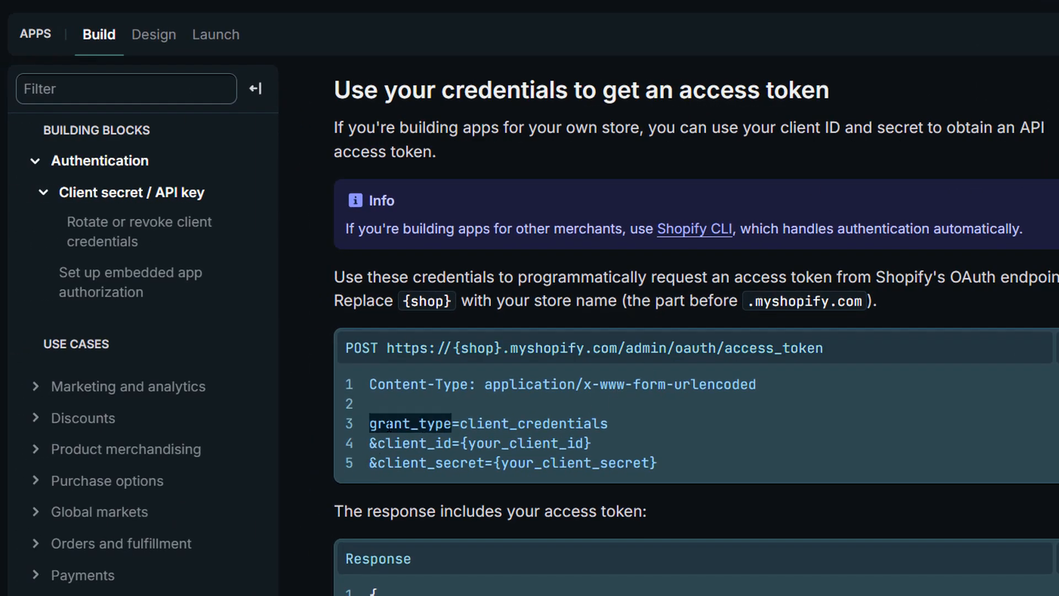
pyautogui.doubleClick(529, 423)
pyautogui.press('super+c')
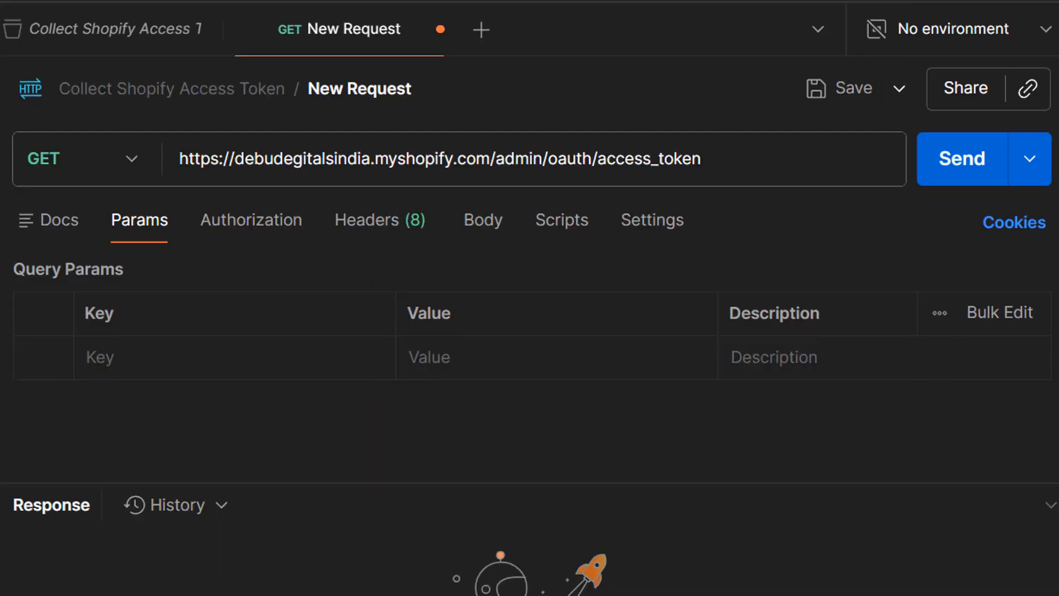
# - Set the request body type to raw with JSON format
pyautogui.click(476, 223)
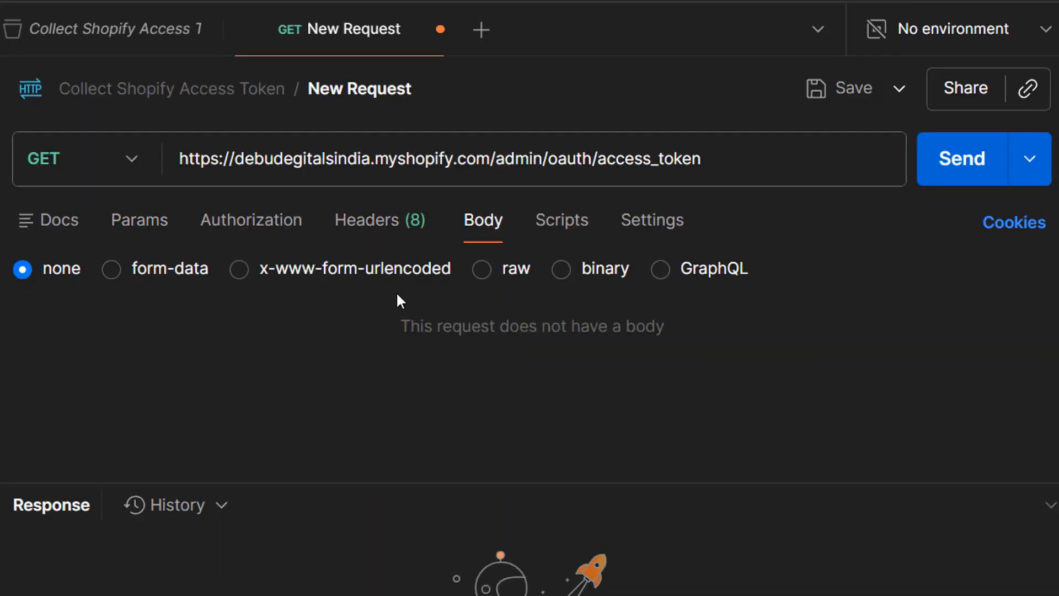
pyautogui.click(483, 270)
pyautogui.click(797, 270)
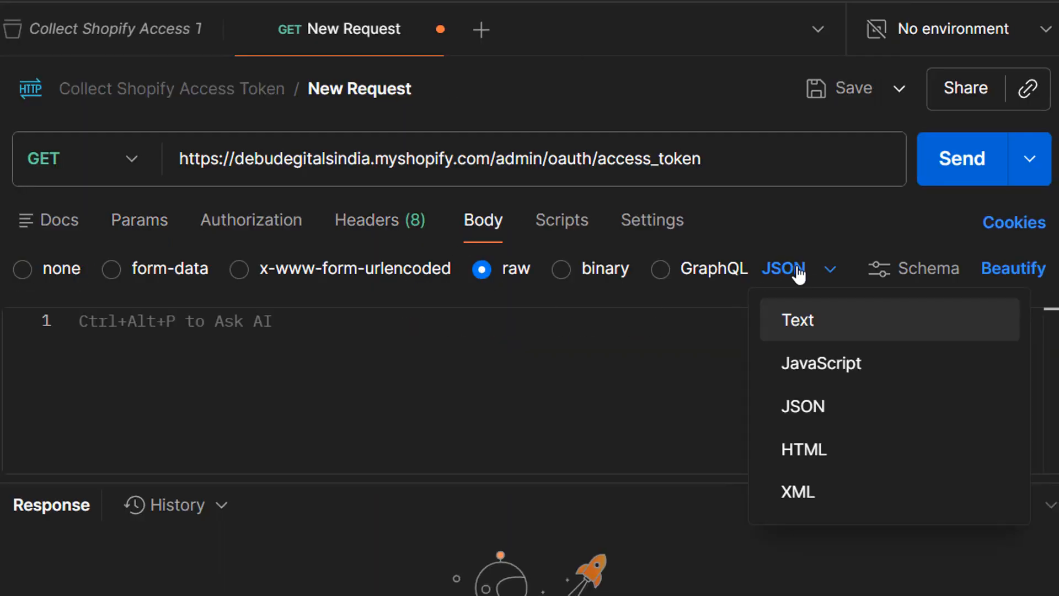
pyautogui.click(822, 400)
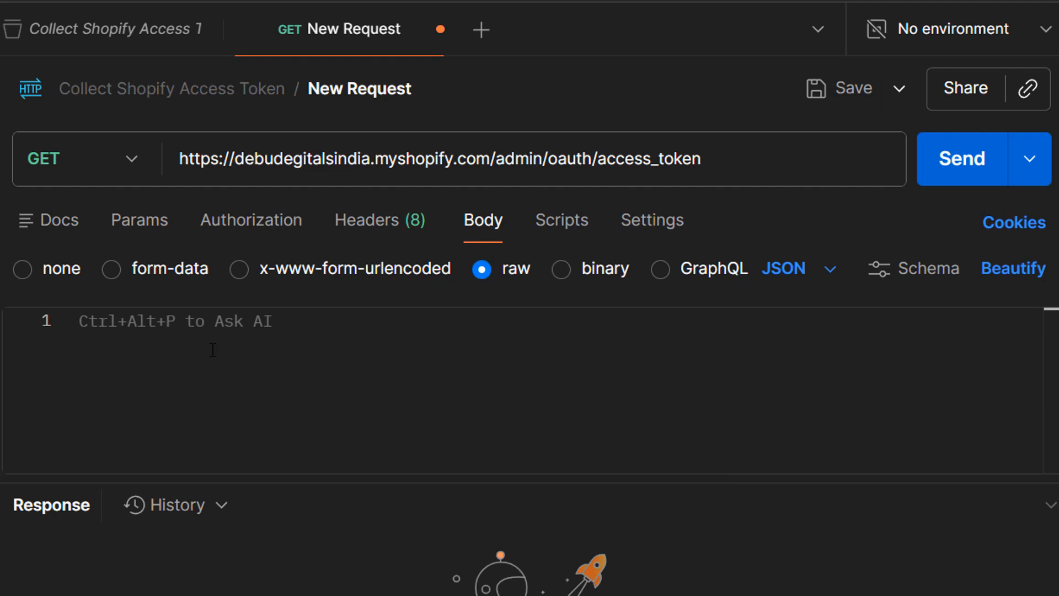
# - Write a JSON body object with "grant_type" : "client_credentials", followed by a comma and a new line
pyautogui.click(174, 345)
pyautogui.write('{')
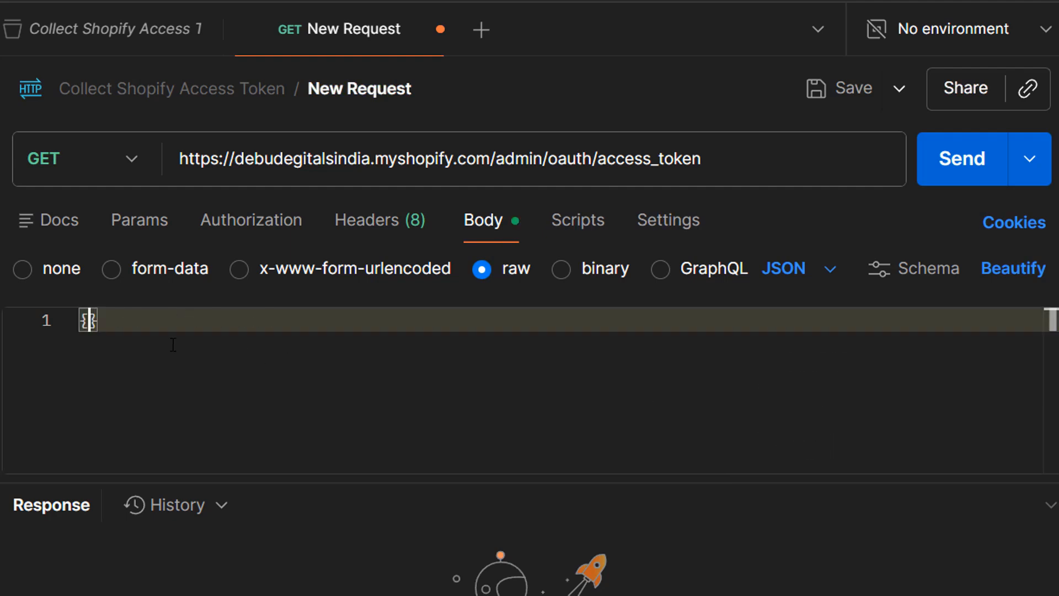
pyautogui.press('Return')
pyautogui.write('"')
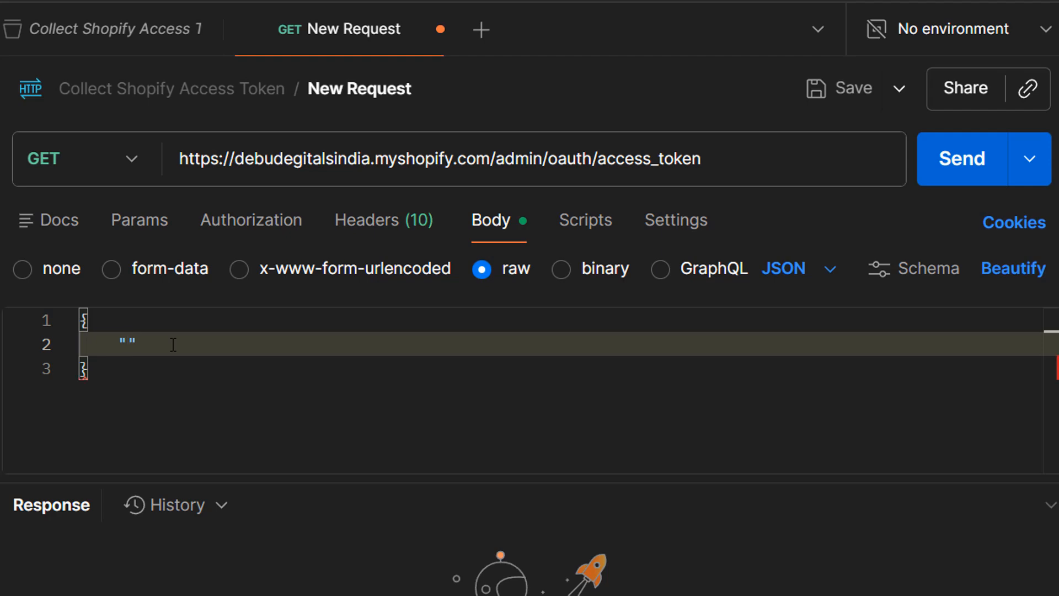
pyautogui.press('super+v')
pyautogui.click(279, 425)
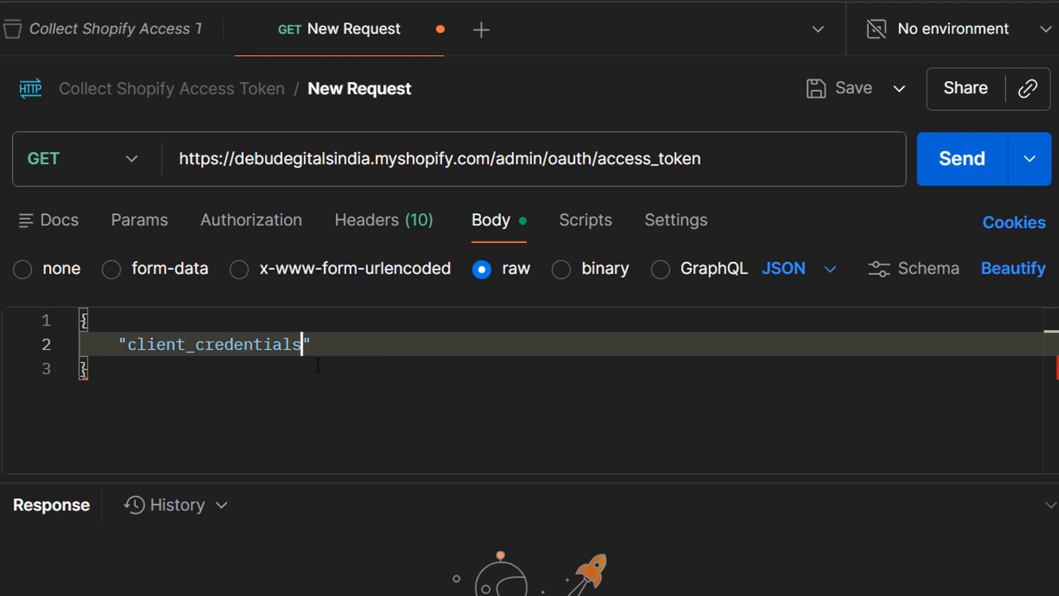
pyautogui.write(':')
pyautogui.doubleClick(212, 342)
pyautogui.press('super+v')
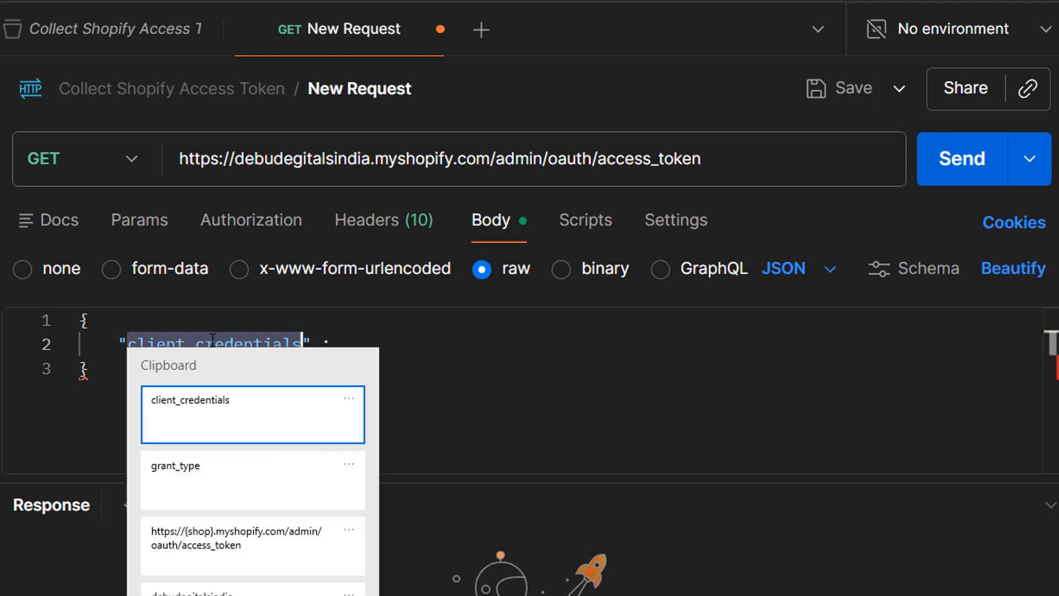
pyautogui.click(262, 468)
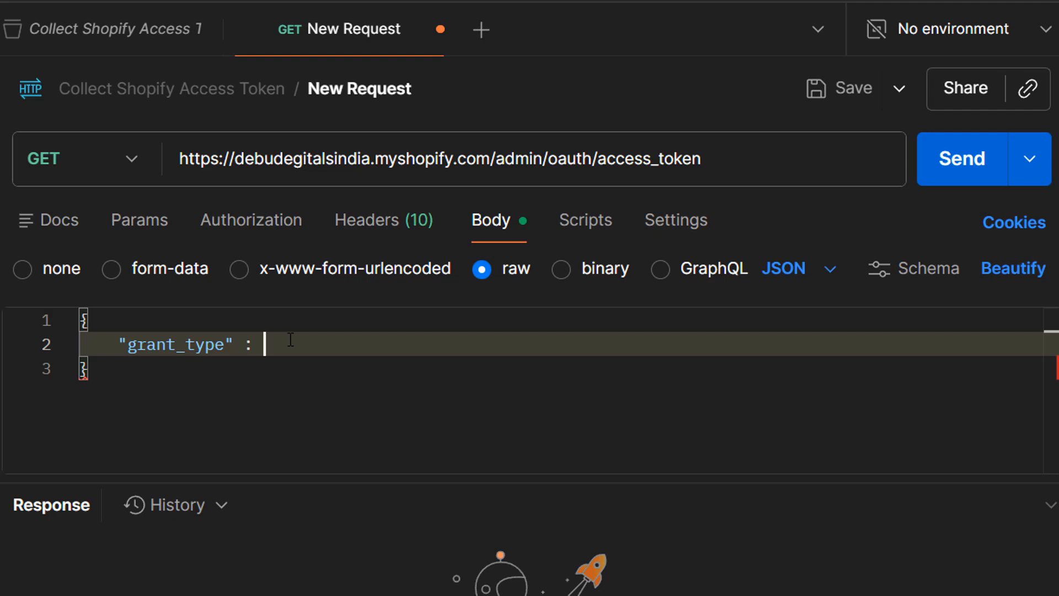
pyautogui.write('"')
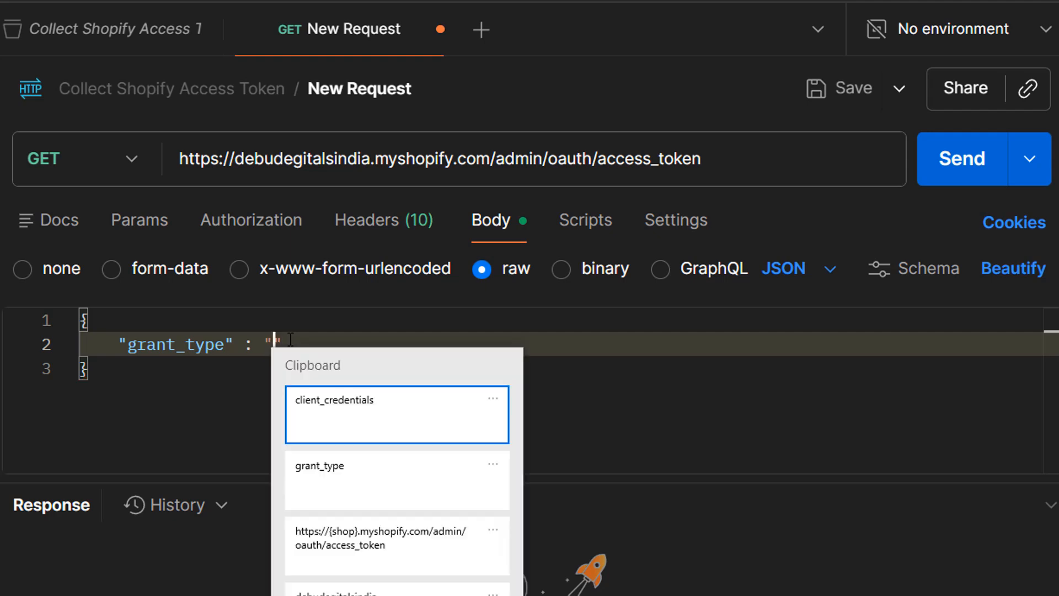
pyautogui.press('super+v')
pyautogui.click(310, 426)
pyautogui.press('Right')
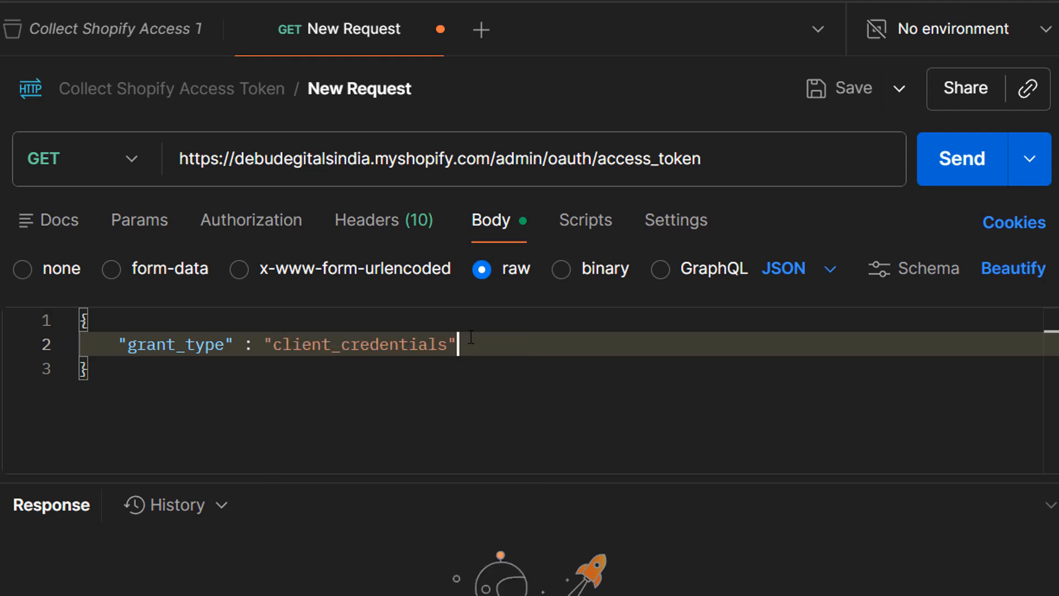
pyautogui.write(',')
pyautogui.press('Return')
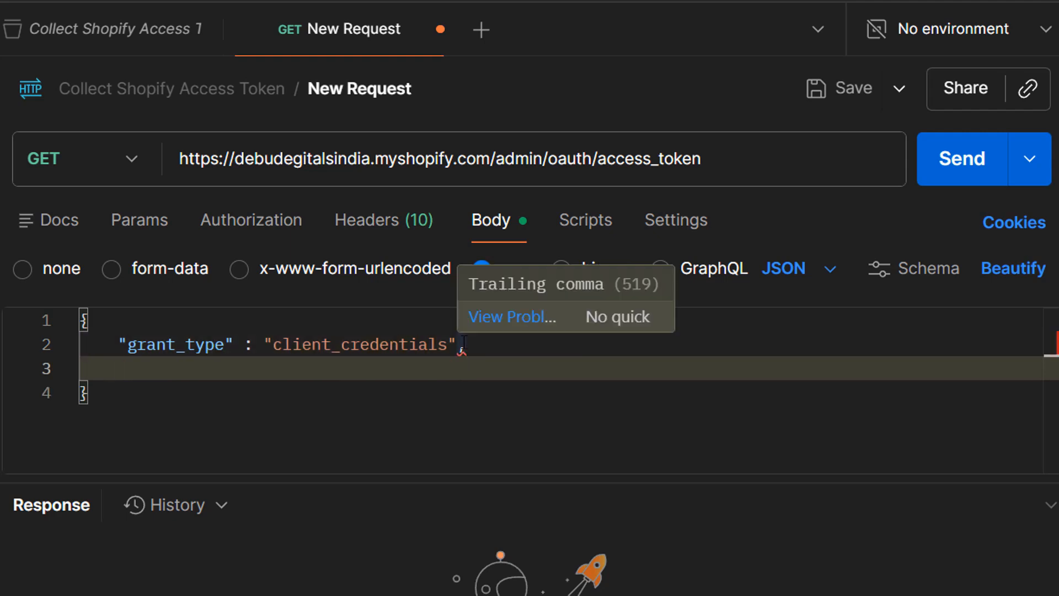
# - Add two empty key-value pair lines below grant_type in the JSON body, separated by a comma
pyautogui.write('""')
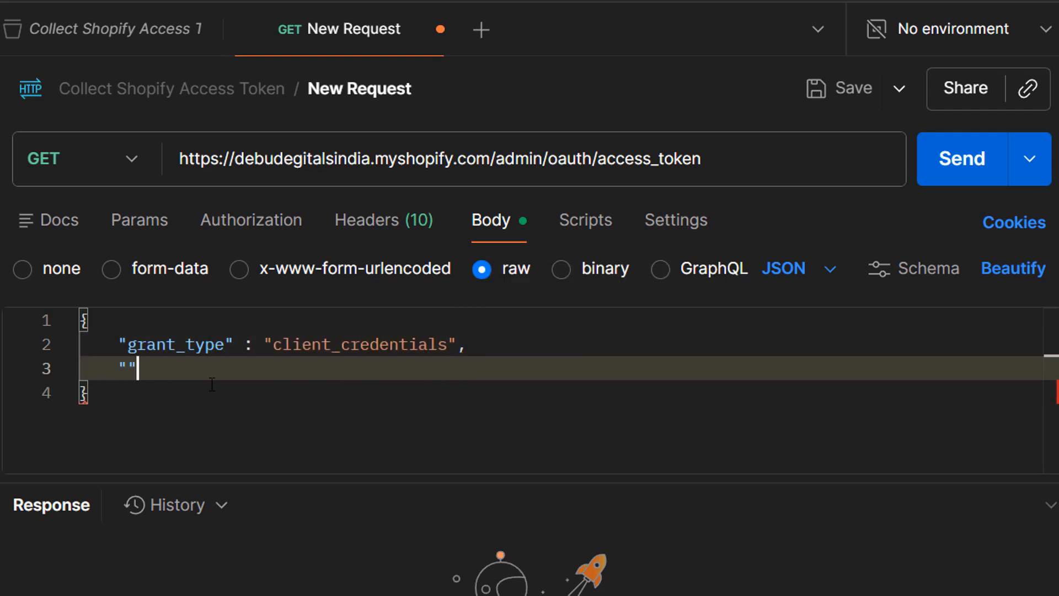
pyautogui.press('Return')
pyautogui.write('""')
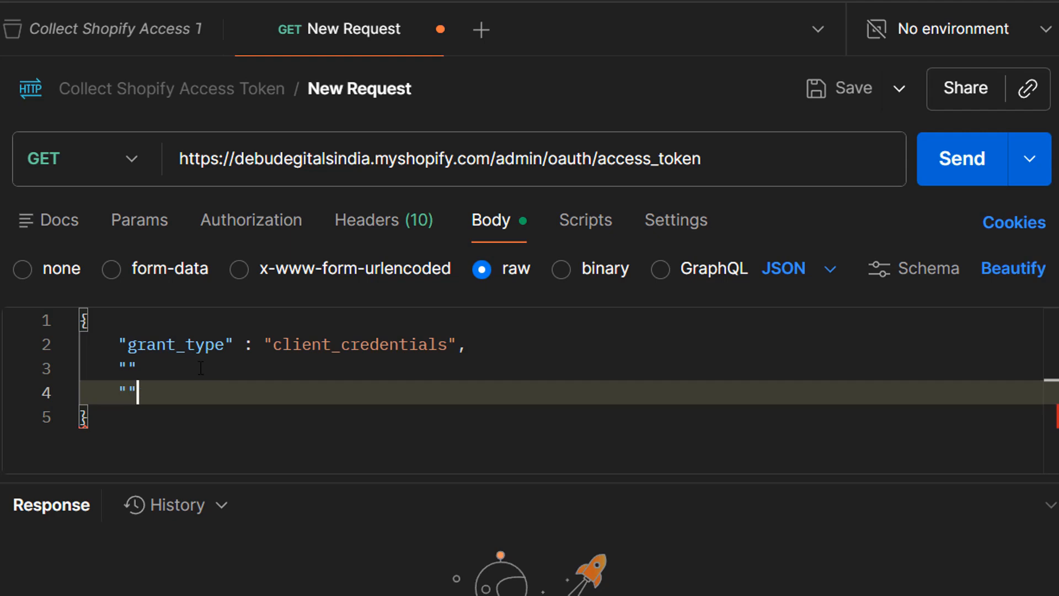
pyautogui.click(200, 366)
pyautogui.write(': ""')
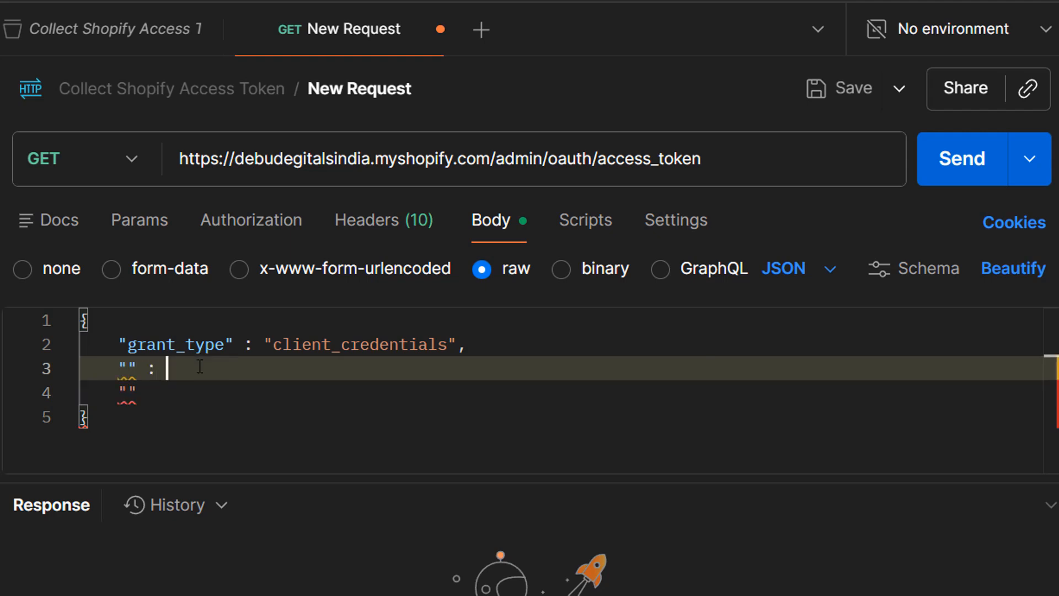
pyautogui.click(176, 393)
pyautogui.write(': ')
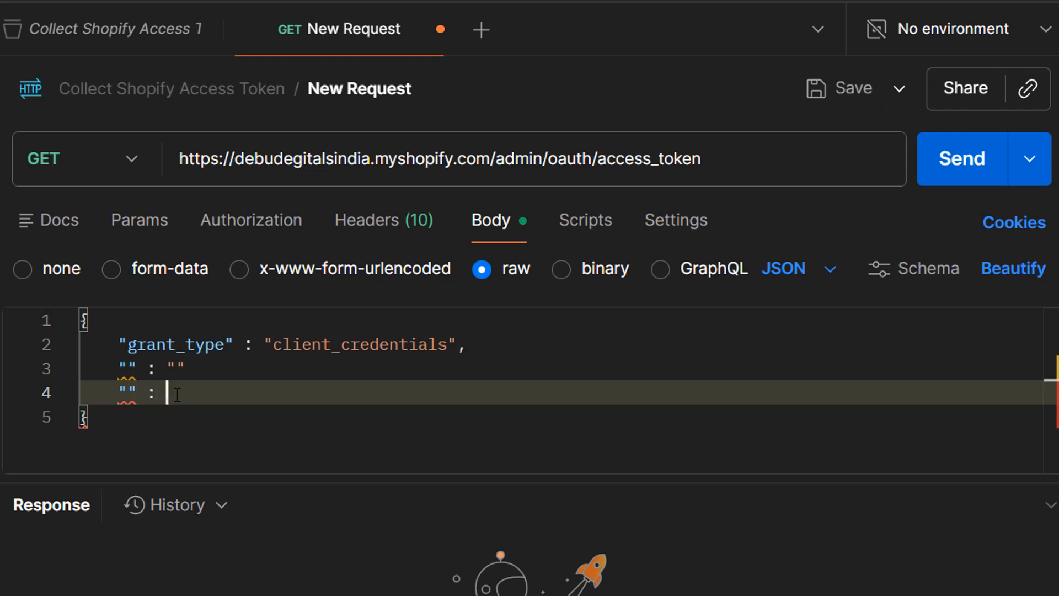
pyautogui.write('""')
pyautogui.click(219, 371)
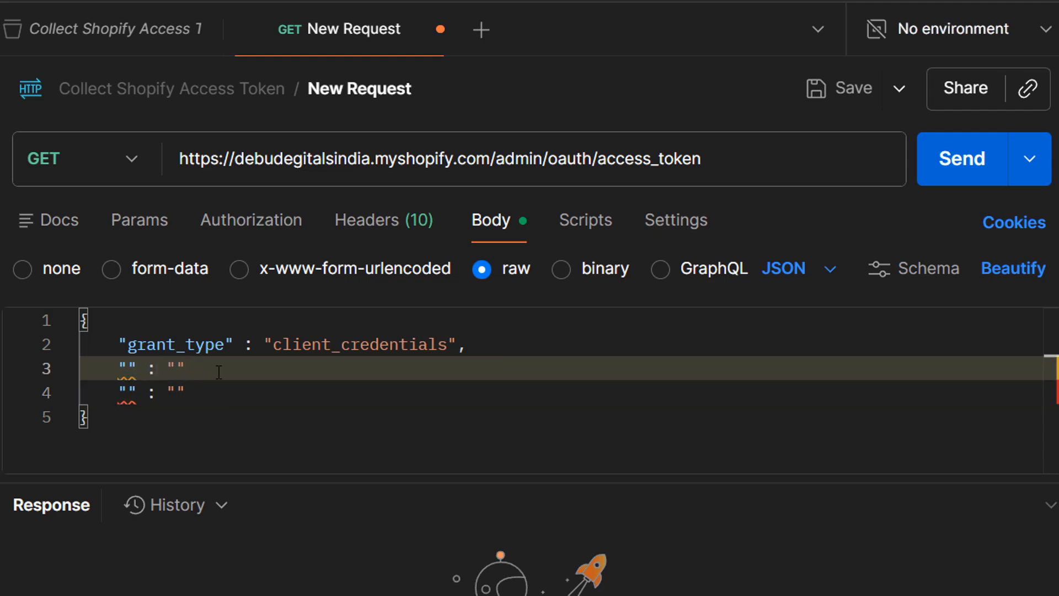
pyautogui.write(',')
pyautogui.press('Down')
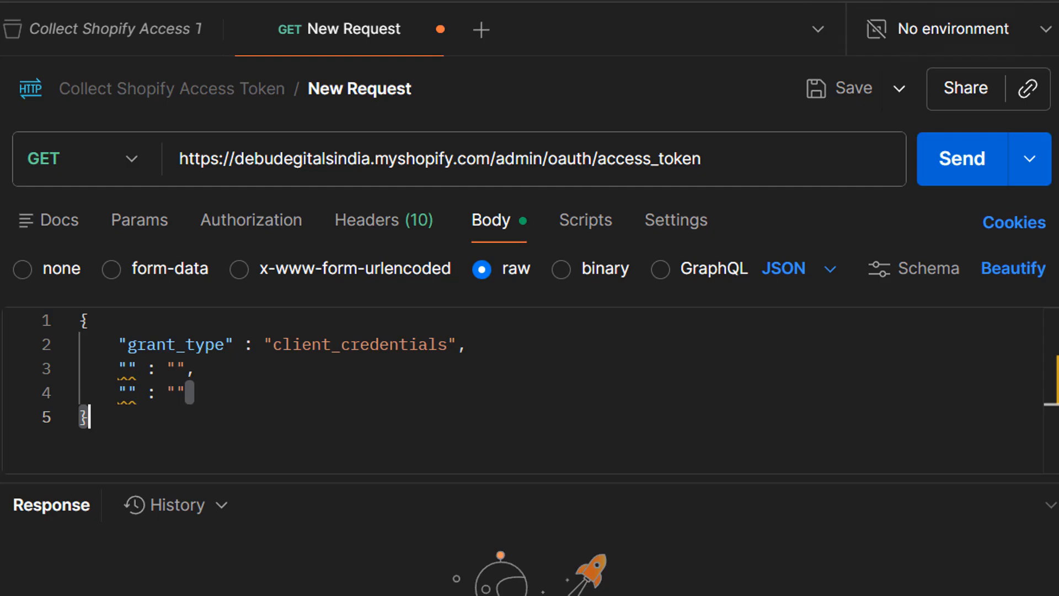
# - Copy client_id from the documentation and fill the third pair with client_id and the app's client ID value
pyautogui.click(861, 1)
pyautogui.click(437, 444)
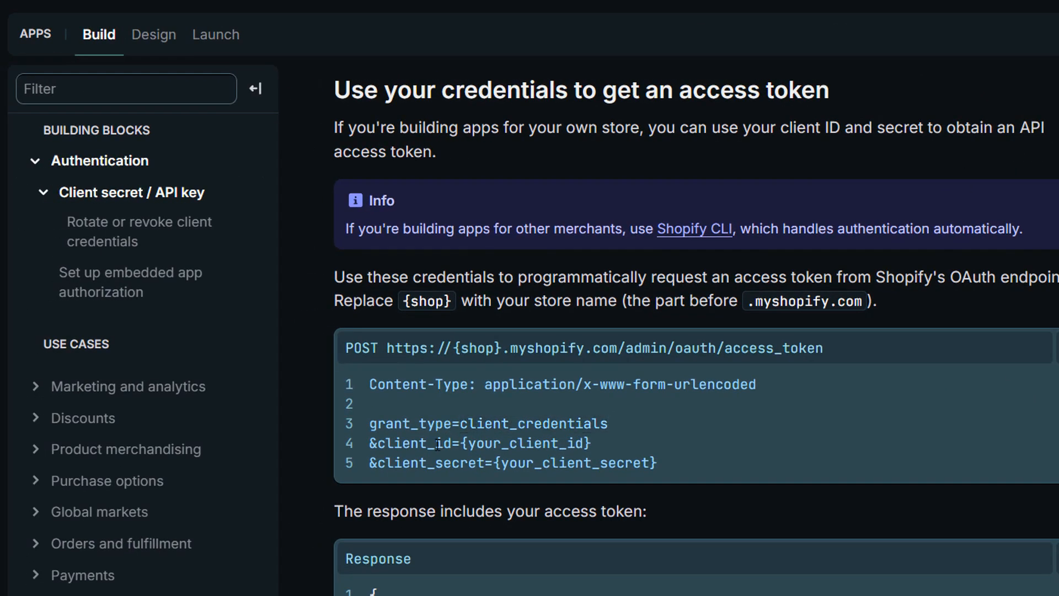
pyautogui.doubleClick(437, 444)
pyautogui.hotkey('ctrl', 'c')
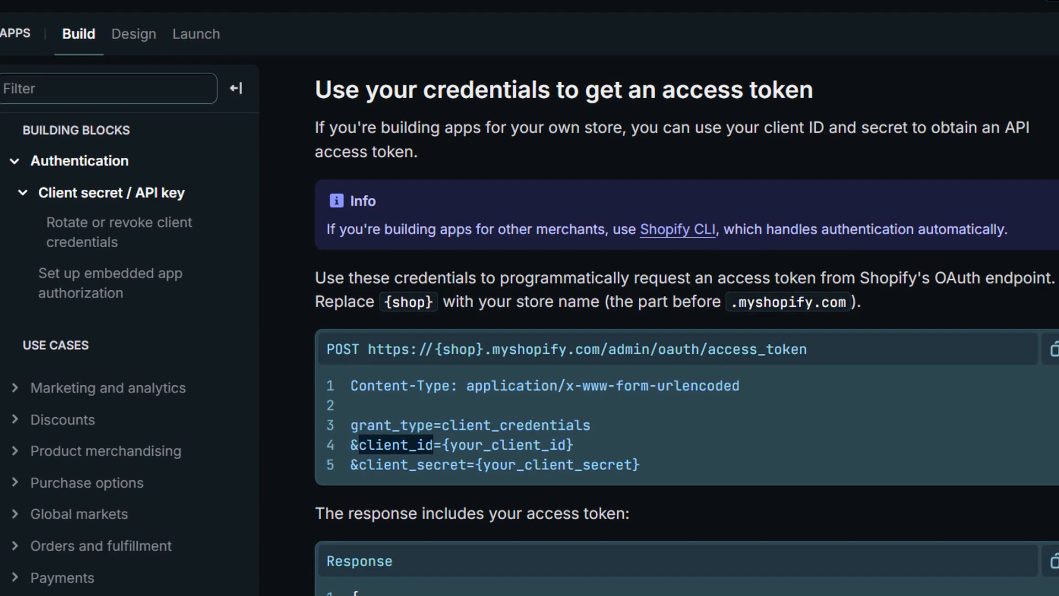
pyautogui.click(717, 1)
pyautogui.click(126, 369)
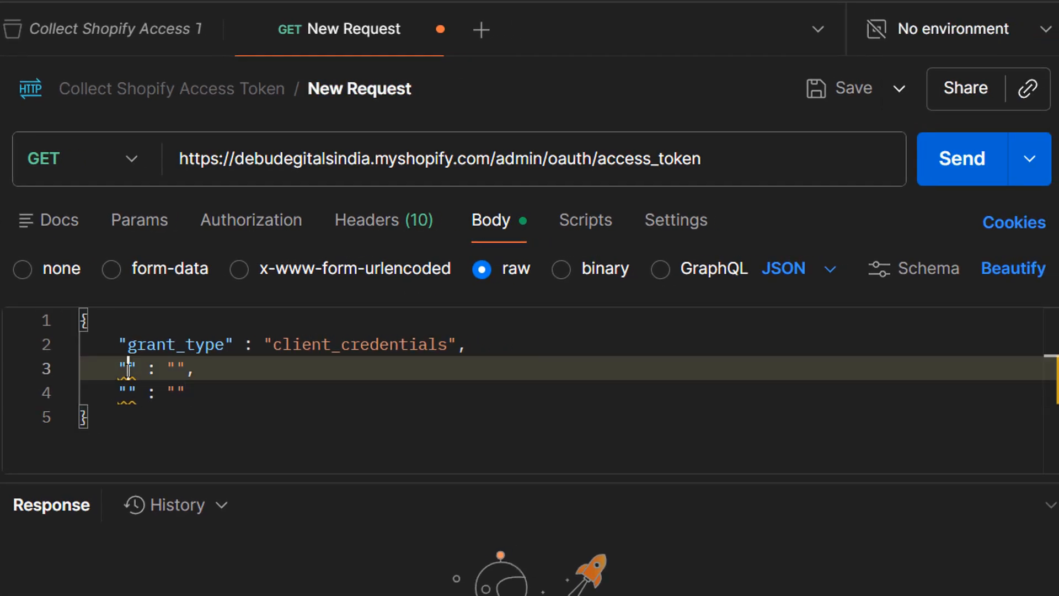
pyautogui.hotkey('ctrl', 'v')
pyautogui.click(170, 420)
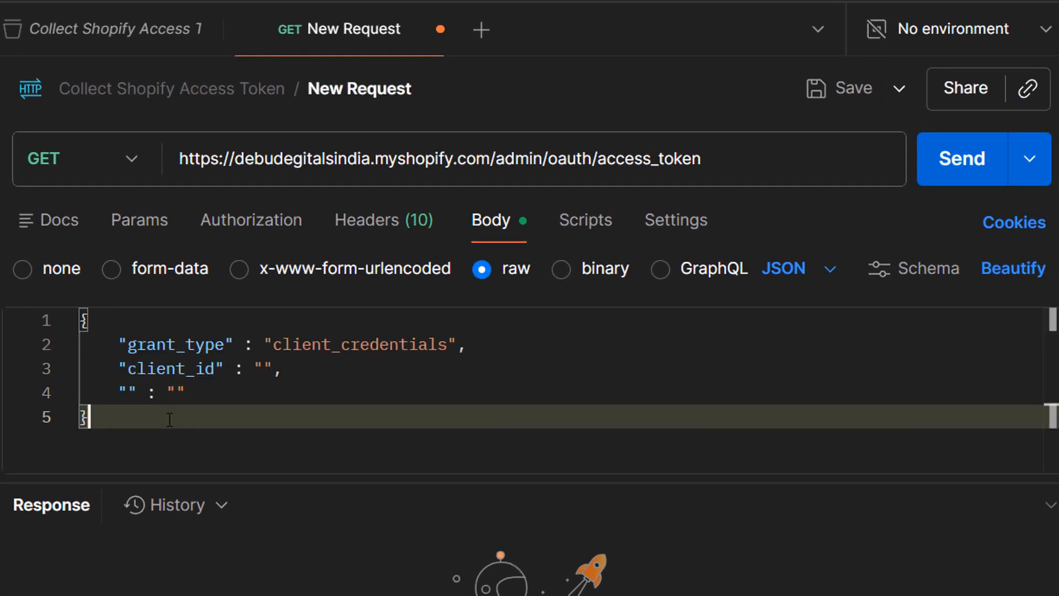
pyautogui.click(267, 368)
pyautogui.press('super+v')
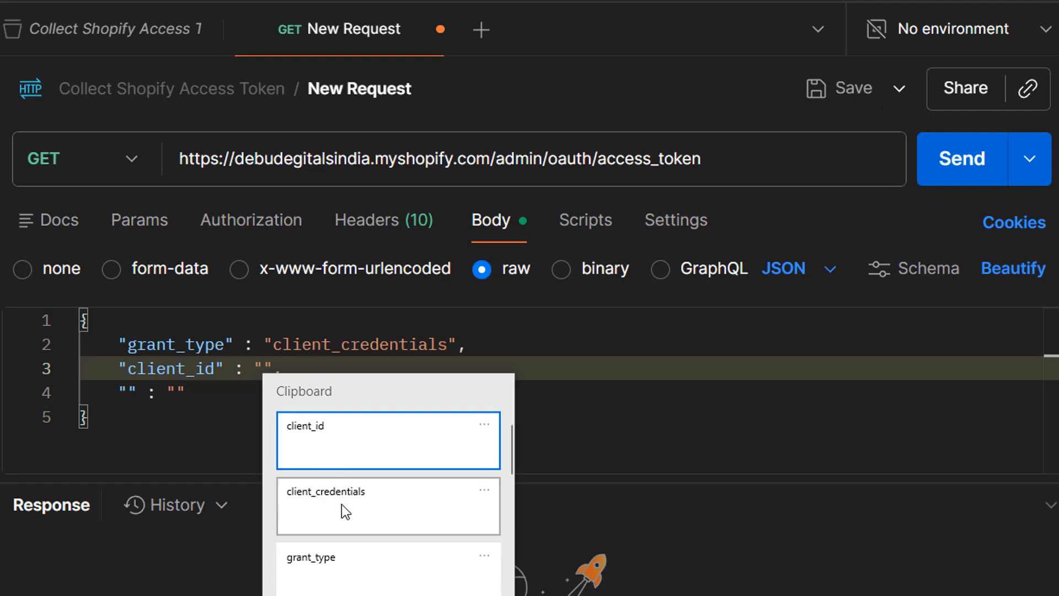
pyautogui.scroll(-3, 351, 515)
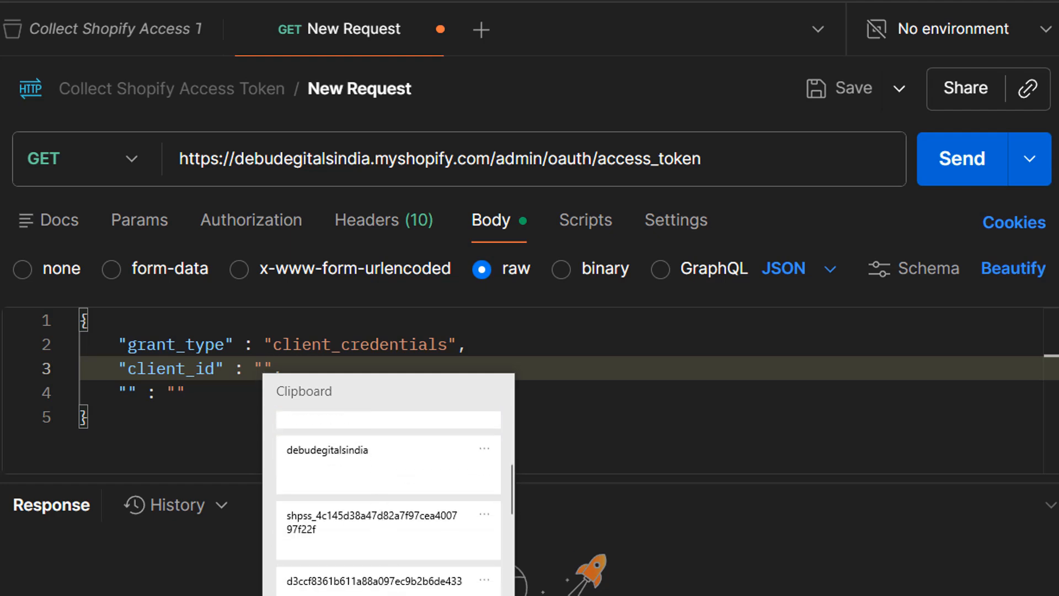
pyautogui.click(395, 577)
pyautogui.click(165, 418)
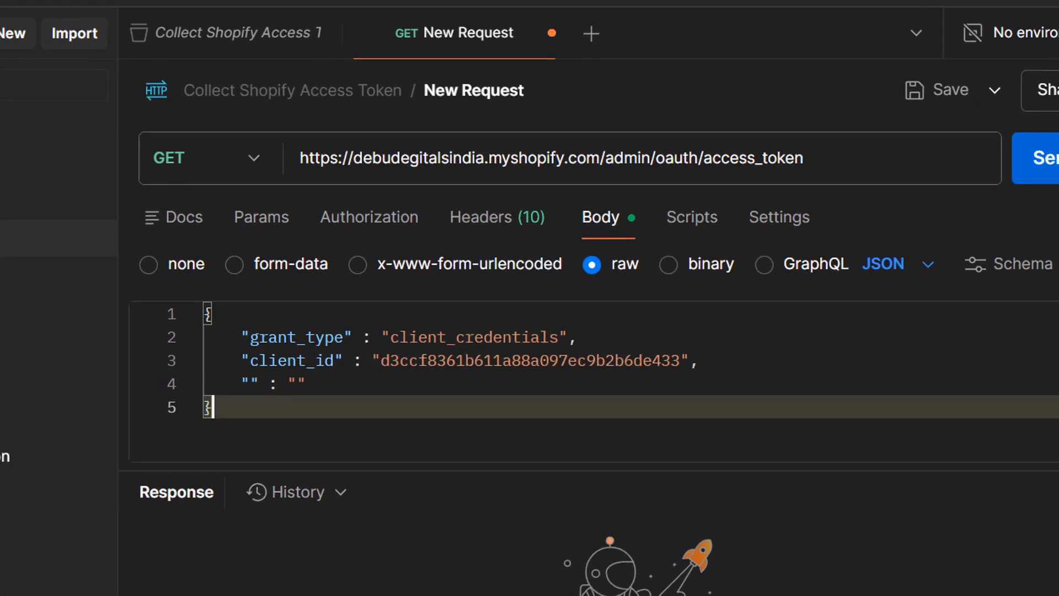
# - Copy client_secret from the documentation and set it as the key of the fourth pair
pyautogui.hotkey('alt', 'Tab')
pyautogui.doubleClick(431, 469)
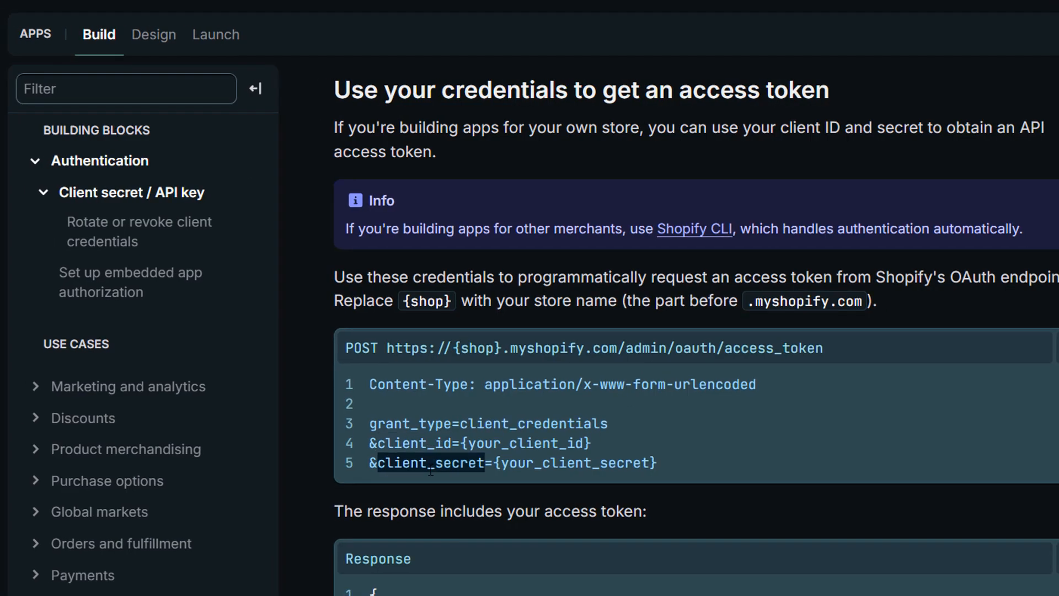
pyautogui.hotkey('alt', 'Tab')
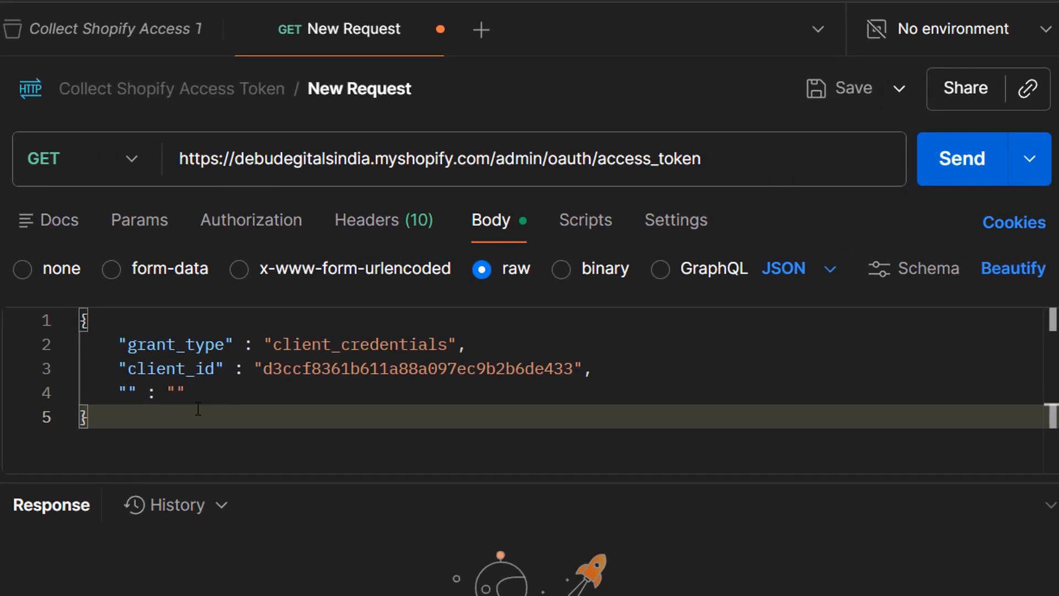
pyautogui.click(128, 393)
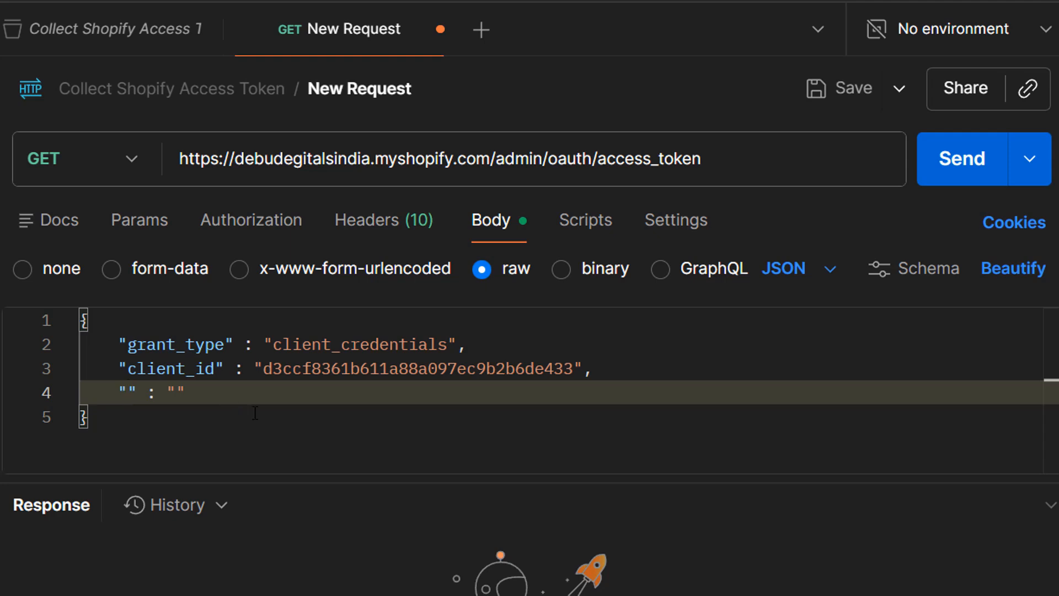
pyautogui.press('super+v')
pyautogui.click(248, 439)
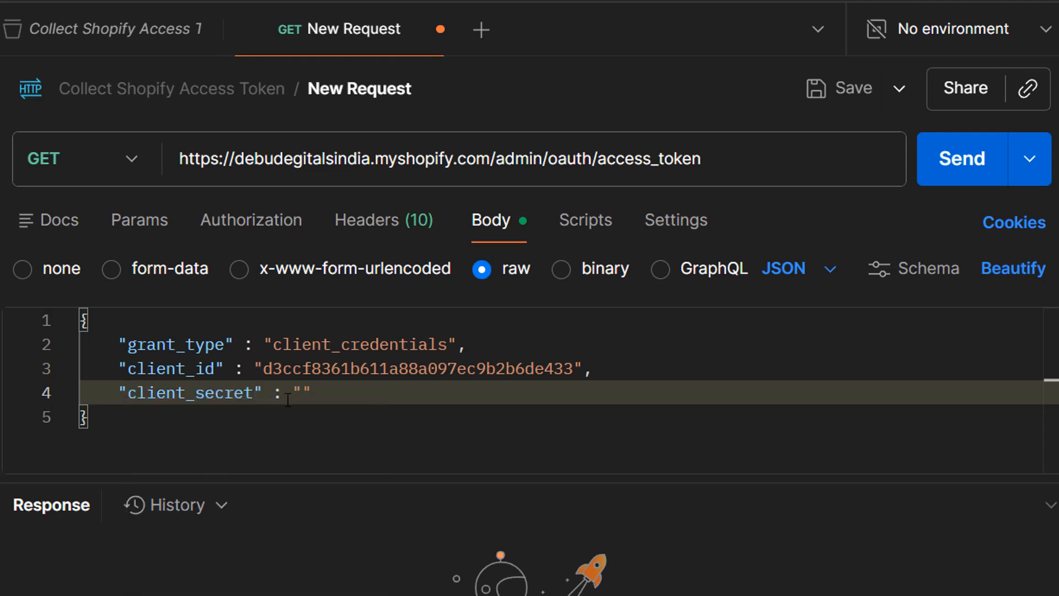
# - Paste the app's client secret from clipboard history as the client_secret value in the JSON body
pyautogui.click(304, 392)
pyautogui.press('super+v')
pyautogui.scroll(-3, 387, 485)
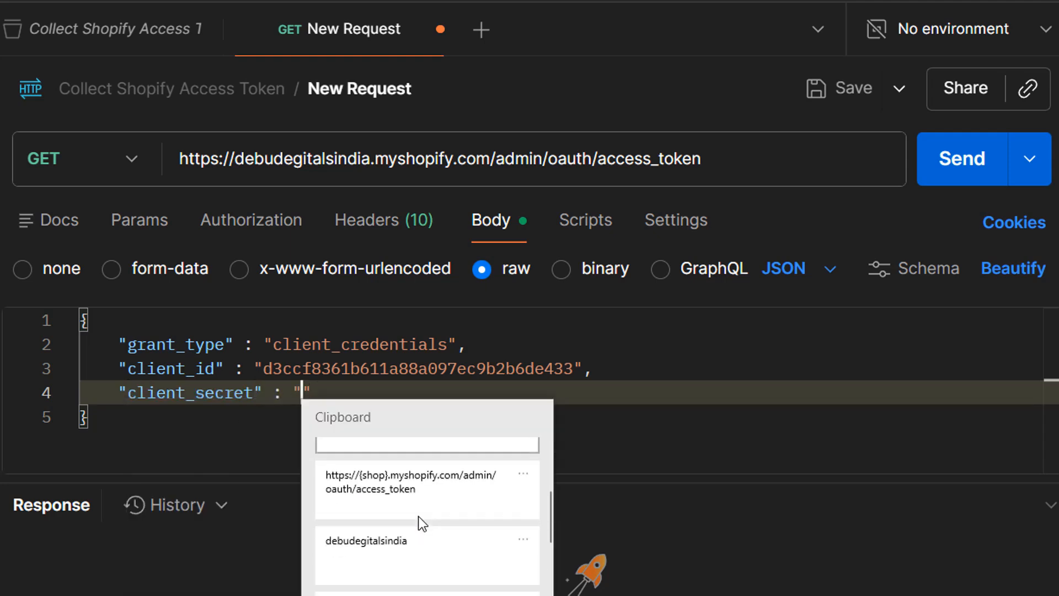
pyautogui.scroll(3, 419, 515)
pyautogui.click(416, 519)
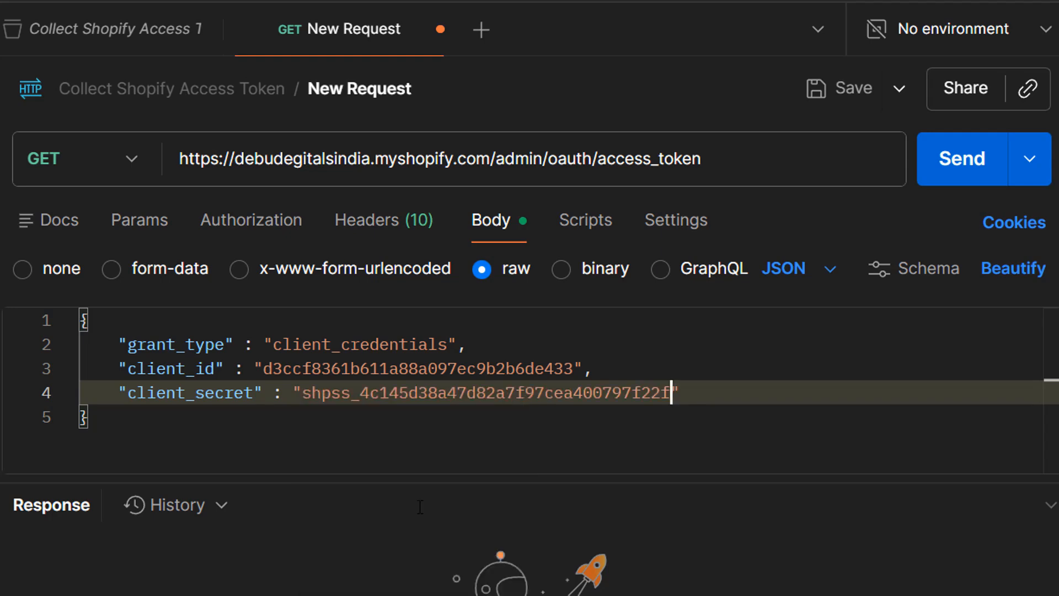
pyautogui.click(322, 433)
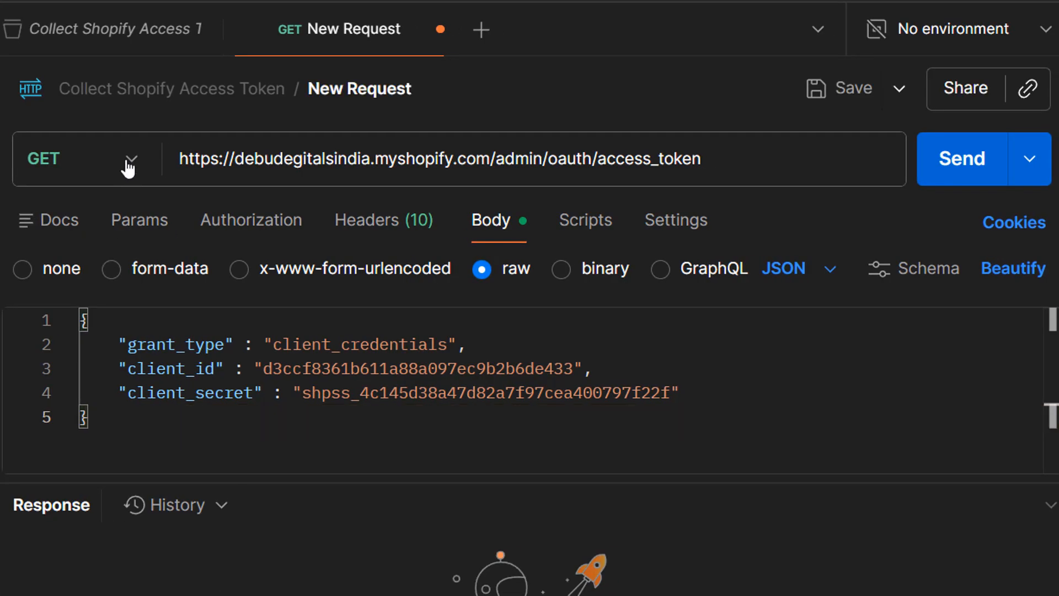
# - Switch the request method to POST and send the access token request
pyautogui.click(131, 162)
pyautogui.click(50, 270)
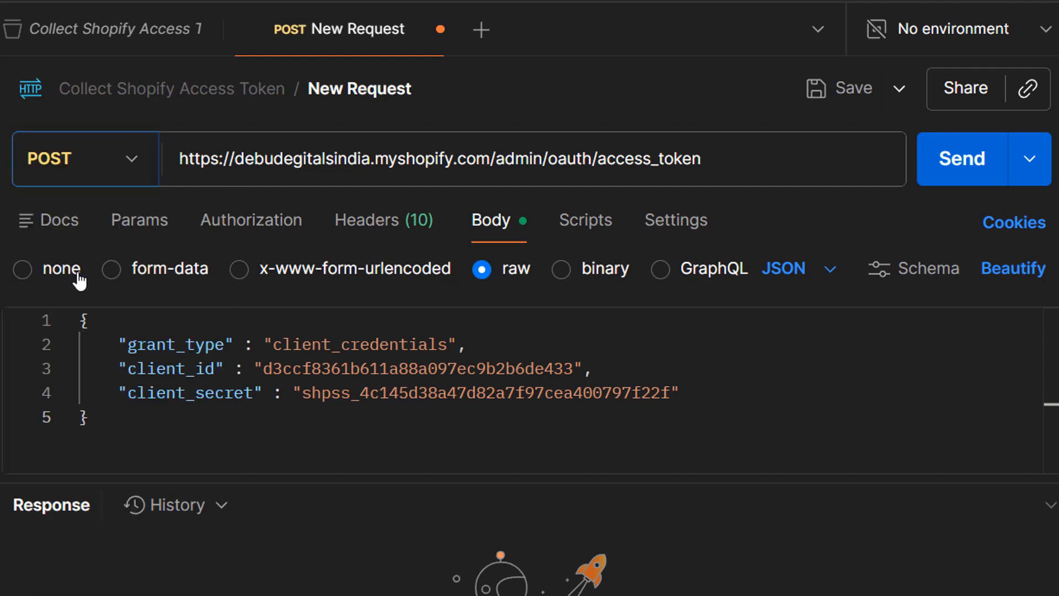
pyautogui.doubleClick(655, 394)
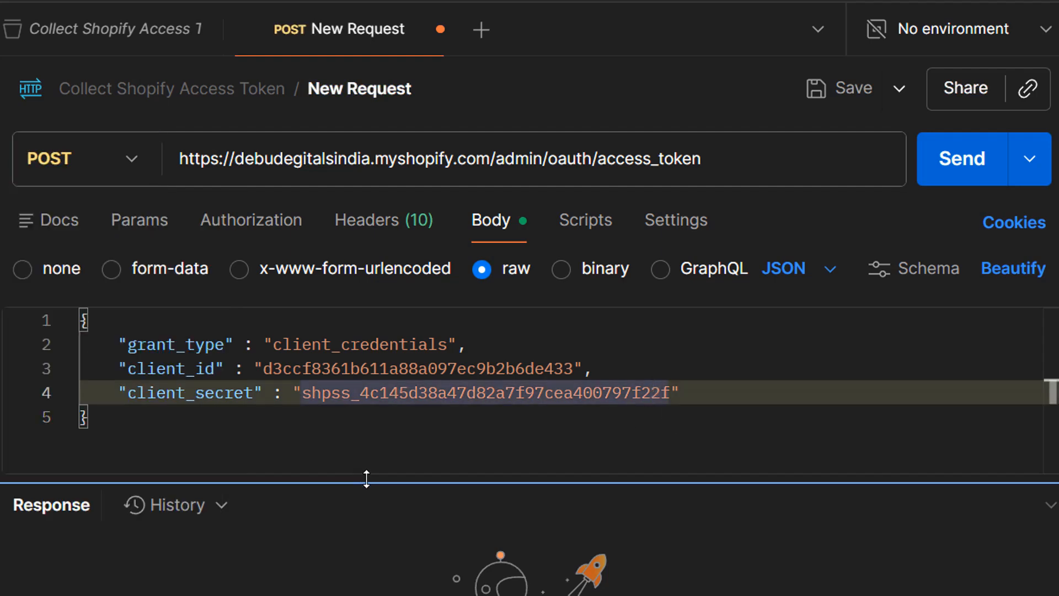
pyautogui.click(386, 411)
pyautogui.click(720, 352)
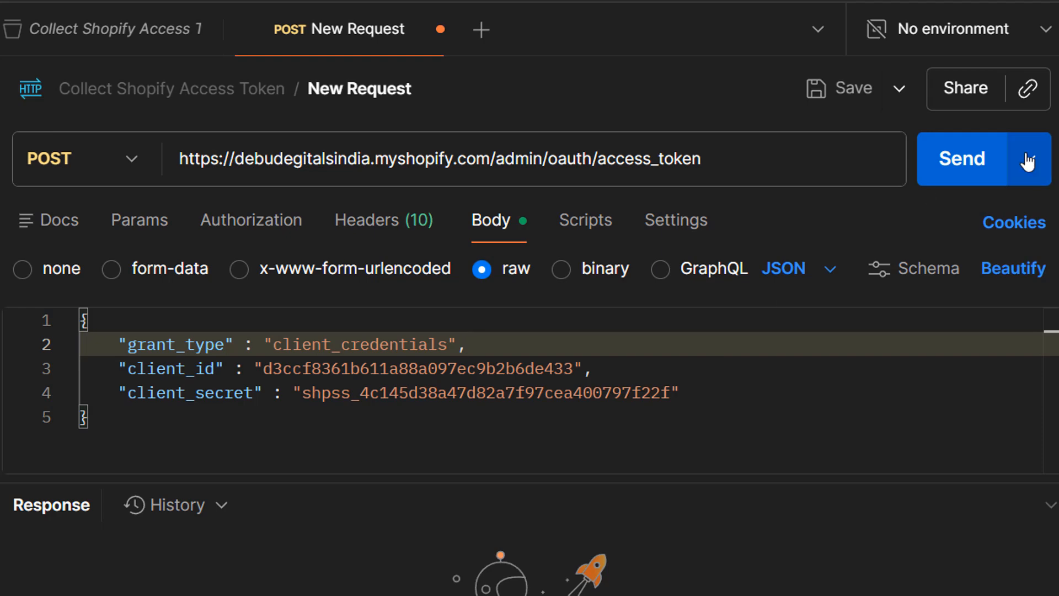
pyautogui.click(945, 163)
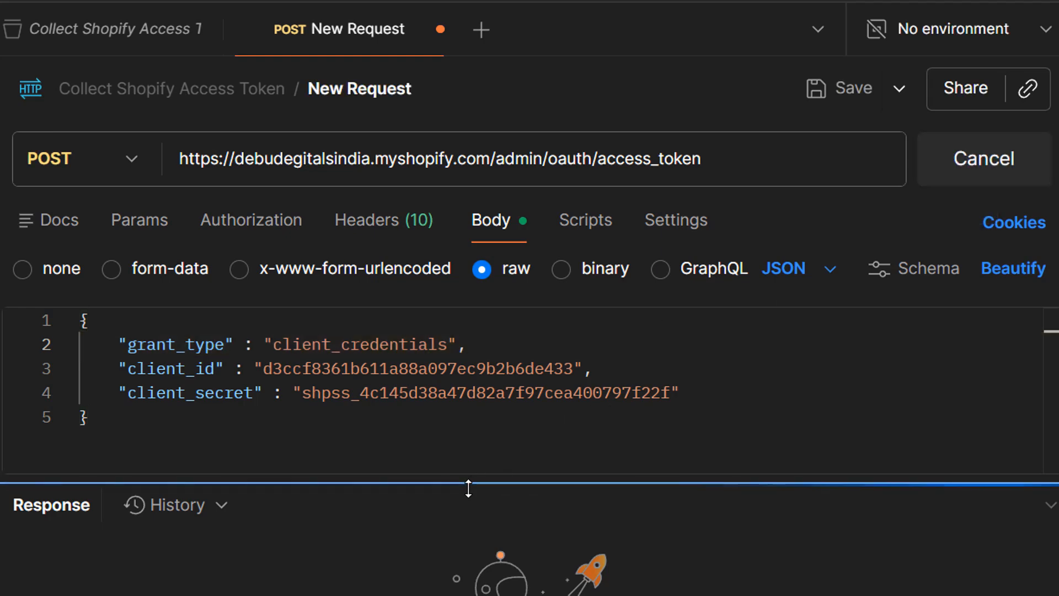
# - Enlarge the response panel and examine the error title in the HTML response
pyautogui.moveTo(466, 489); pyautogui.dragTo(494, 288)
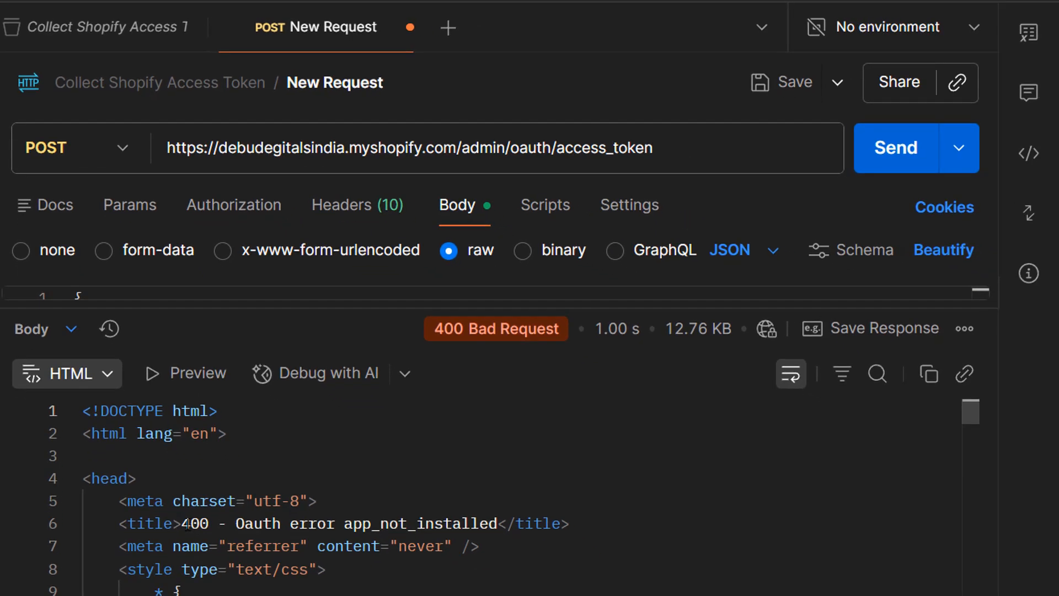
pyautogui.moveTo(187, 523); pyautogui.dragTo(403, 523)
pyautogui.click(400, 523)
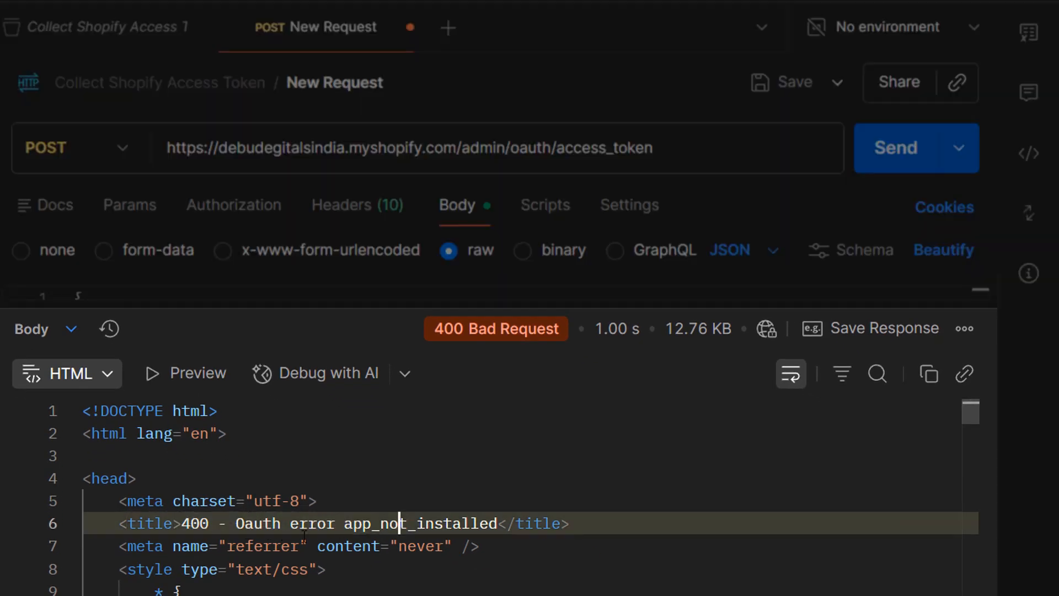
pyautogui.moveTo(189, 523); pyautogui.dragTo(452, 523)
pyautogui.click(454, 523)
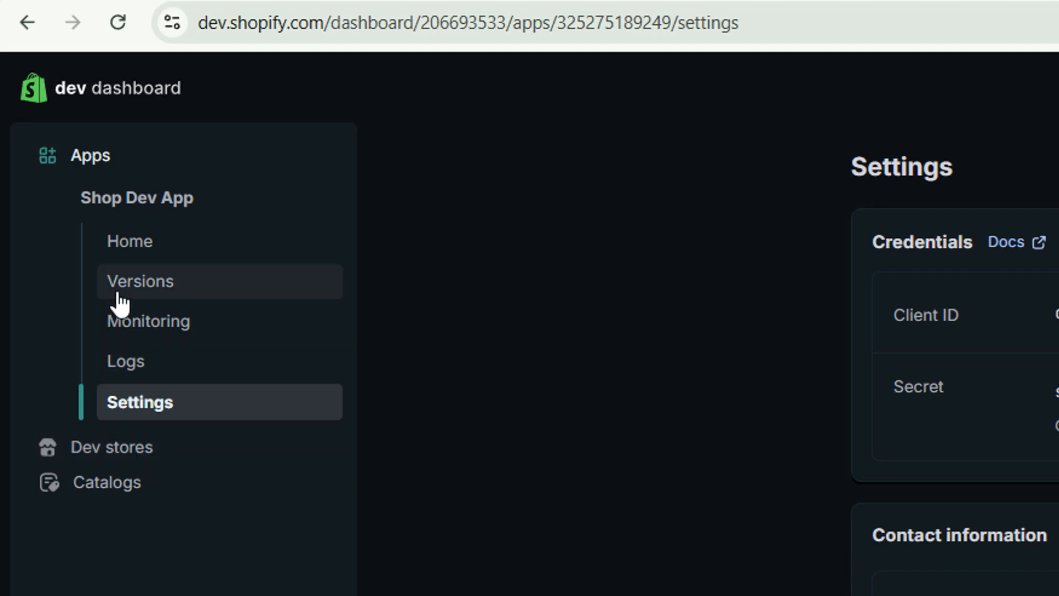
# - Install Shop Dev App on the debudegitalsindia store from the app's home page in the Dev Dashboard
pyautogui.click(172, 251)
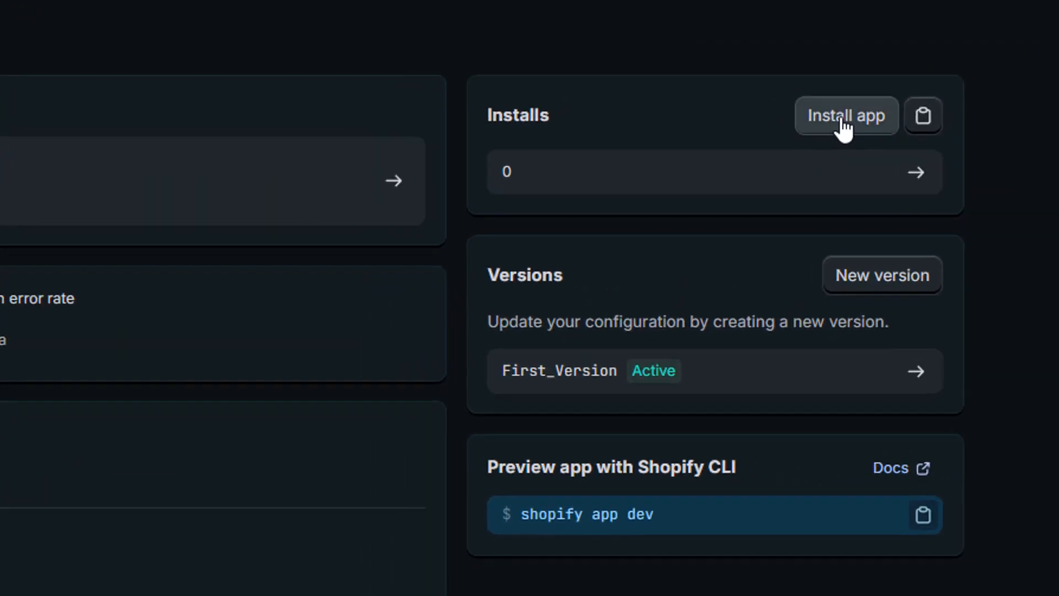
pyautogui.click(786, 113)
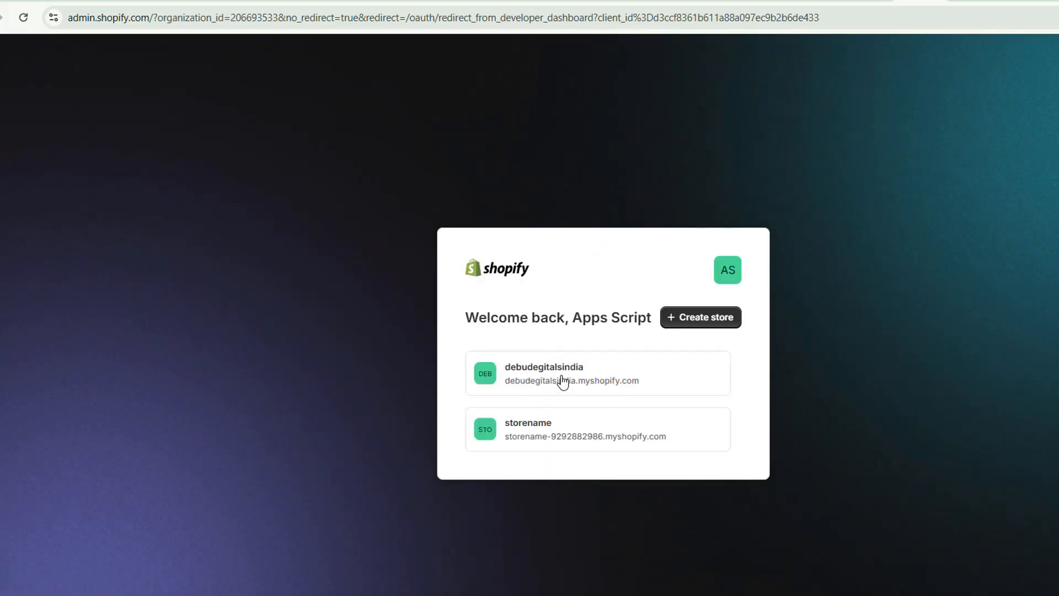
pyautogui.click(623, 387)
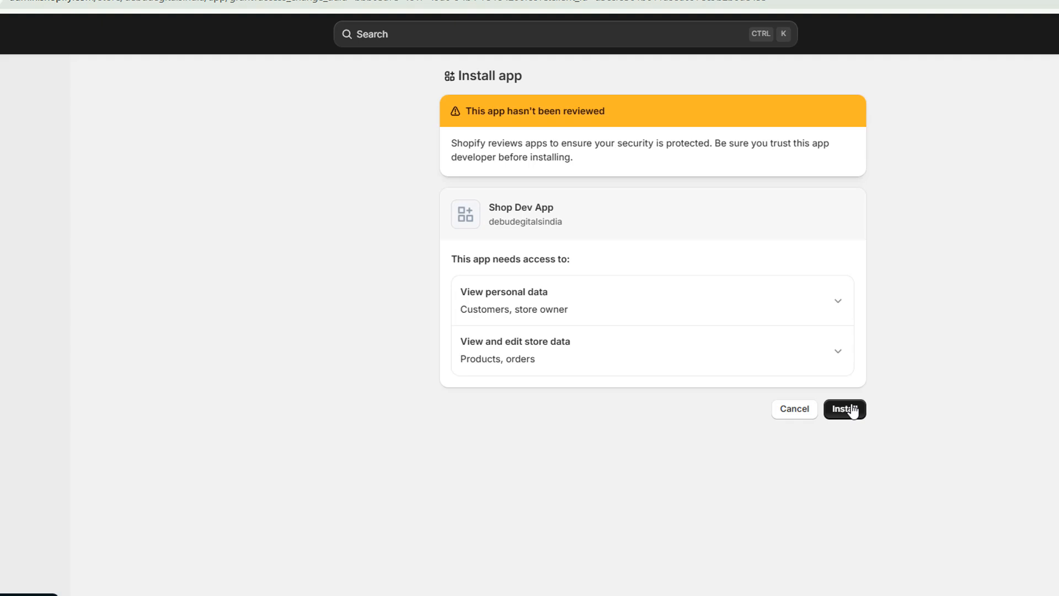
pyautogui.click(852, 409)
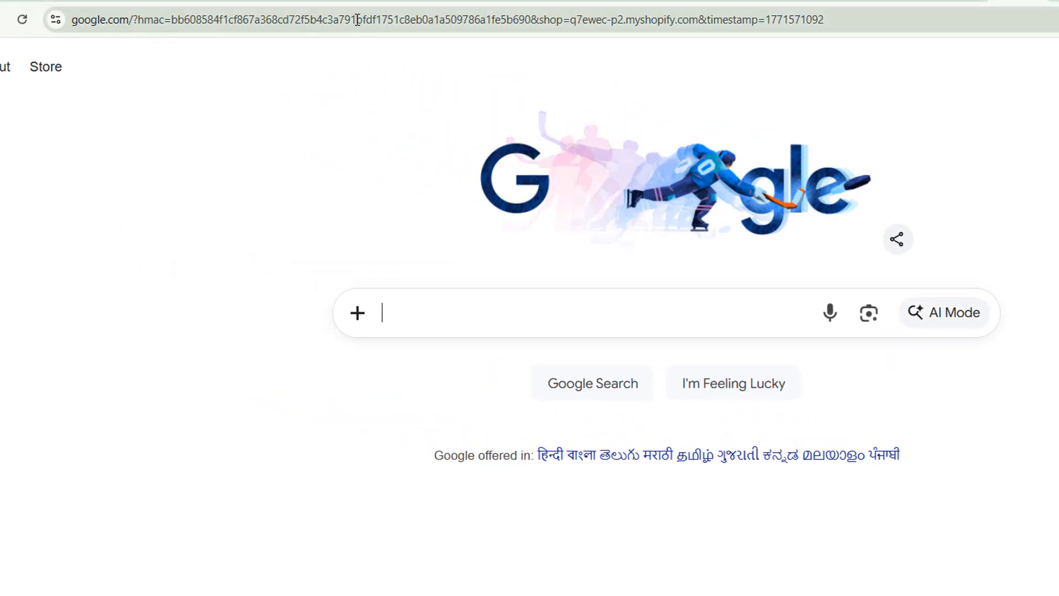
pyautogui.click(357, 20)
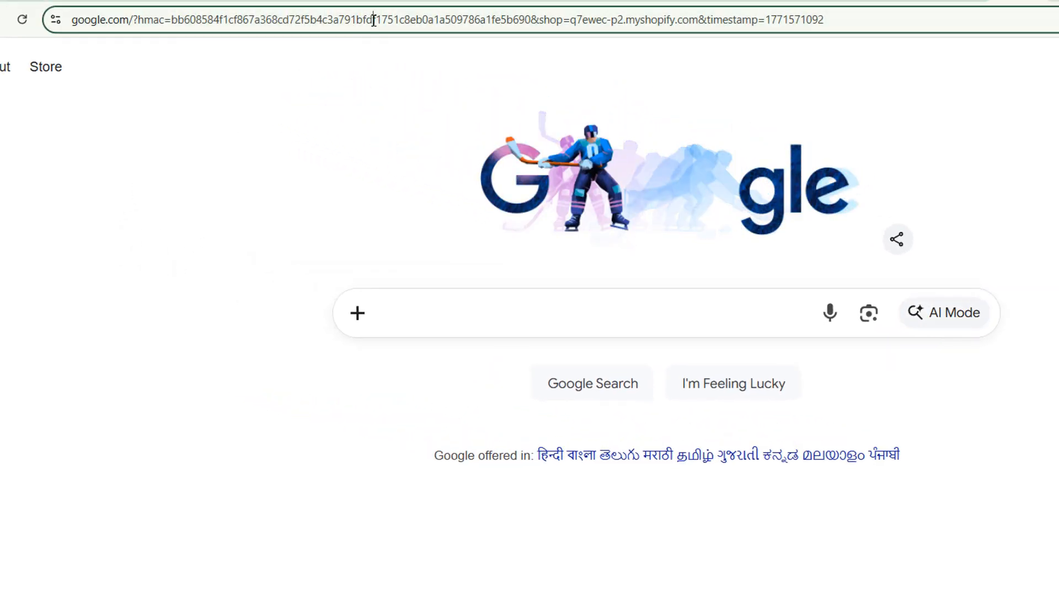
pyautogui.click(266, 231)
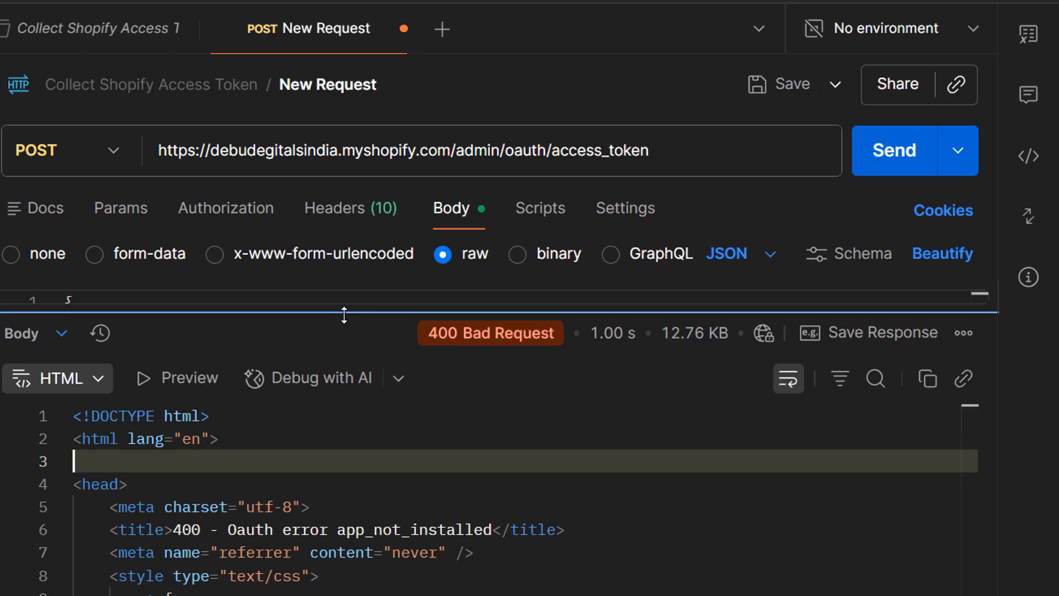
# - Resend the access token request from Postman
pyautogui.moveTo(343, 313); pyautogui.dragTo(333, 484)
pyautogui.click(864, 168)
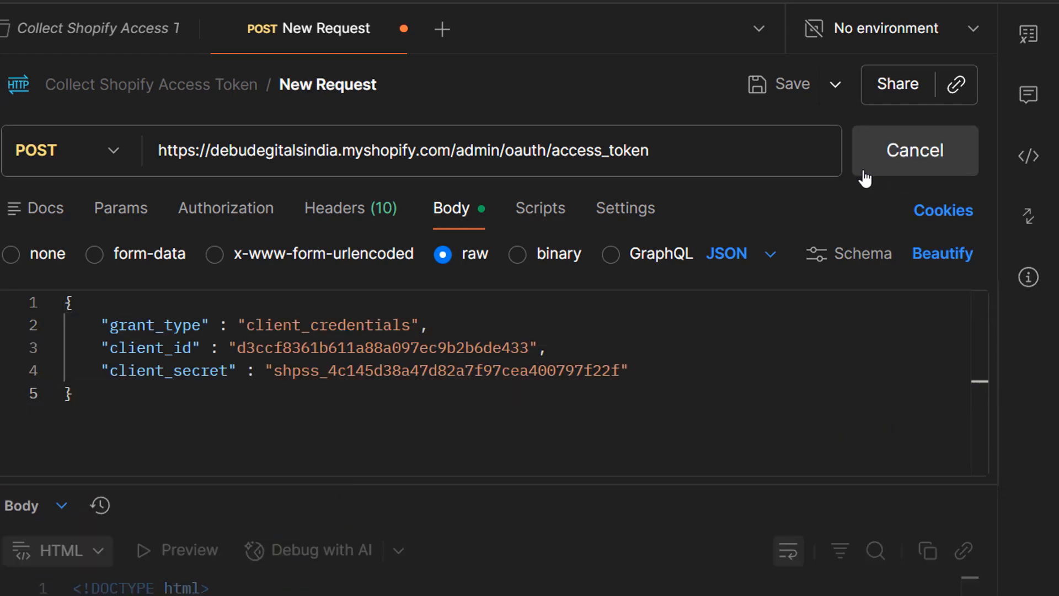
pyautogui.moveTo(393, 485); pyautogui.dragTo(393, 333)
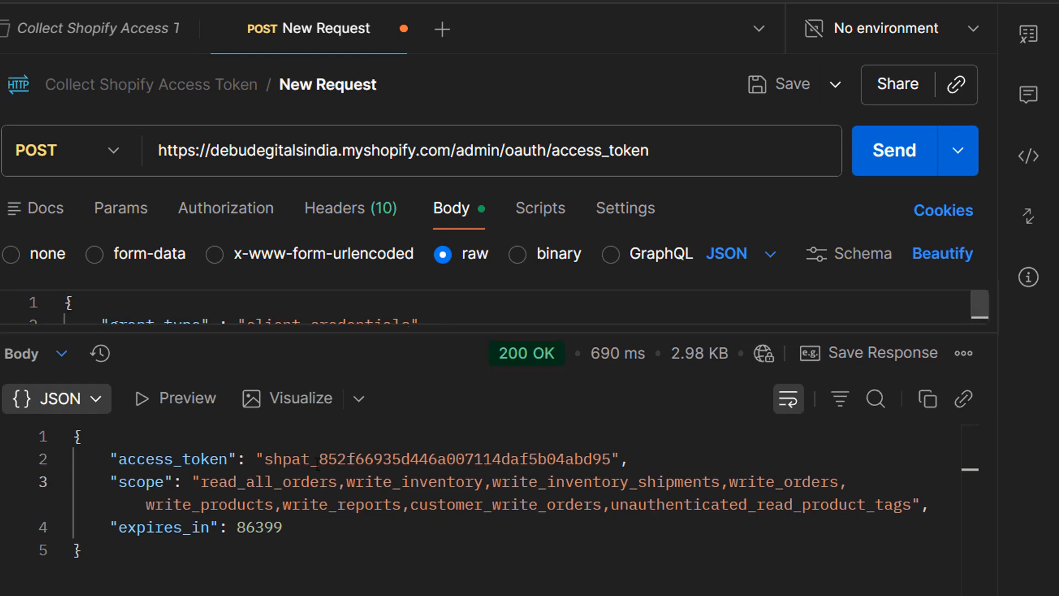
# - Copy the access_token value from the JSON response and save the token request
pyautogui.moveTo(267, 459); pyautogui.dragTo(576, 459)
pyautogui.moveTo(203, 486); pyautogui.dragTo(895, 504)
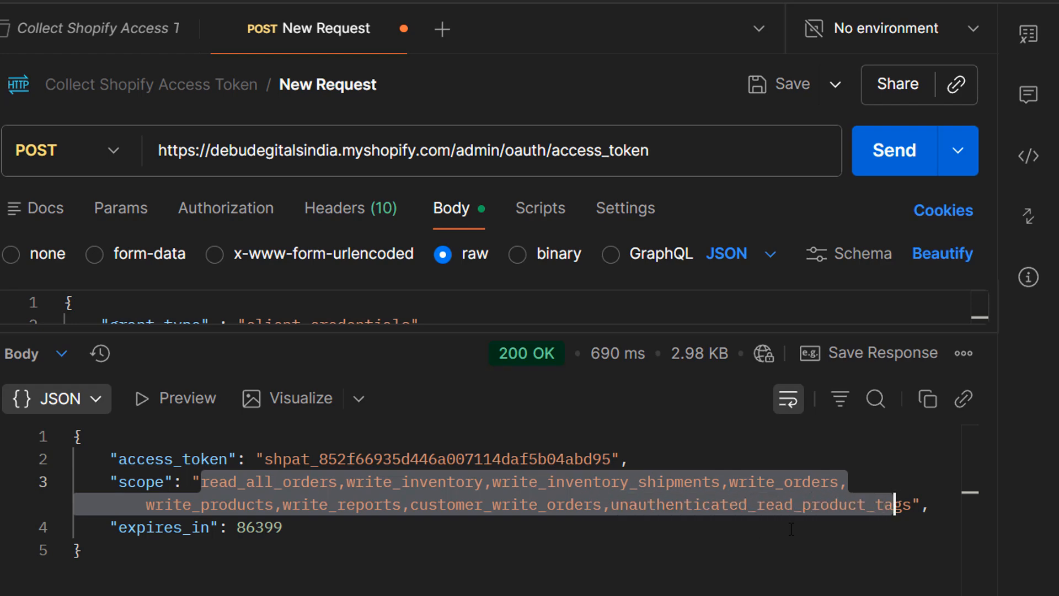
pyautogui.click(172, 529)
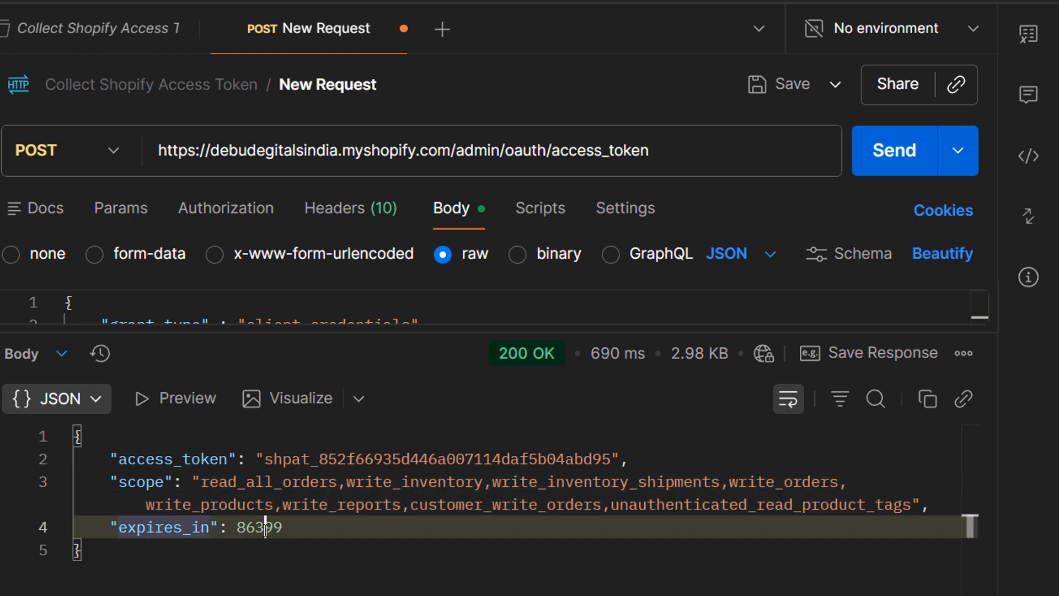
pyautogui.click(265, 528)
pyautogui.click(256, 529)
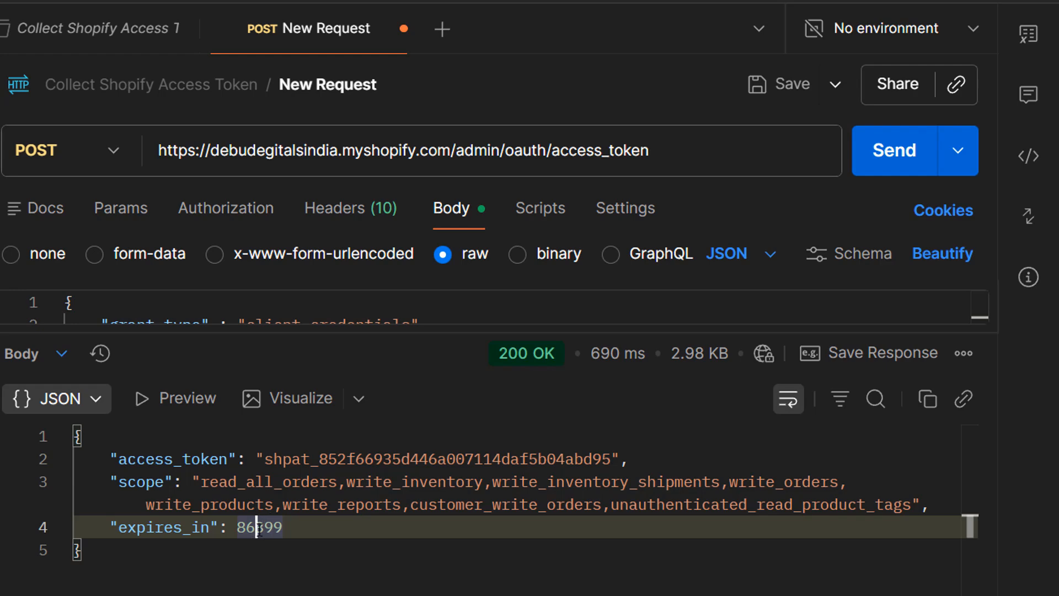
pyautogui.moveTo(266, 459); pyautogui.dragTo(603, 459)
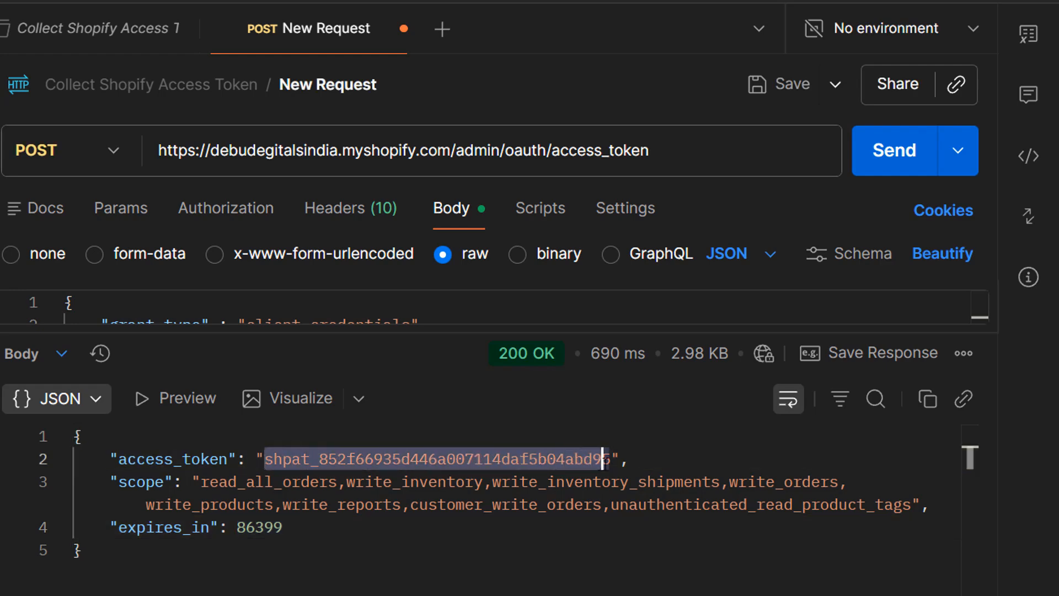
pyautogui.click(450, 503)
pyautogui.click(364, 482)
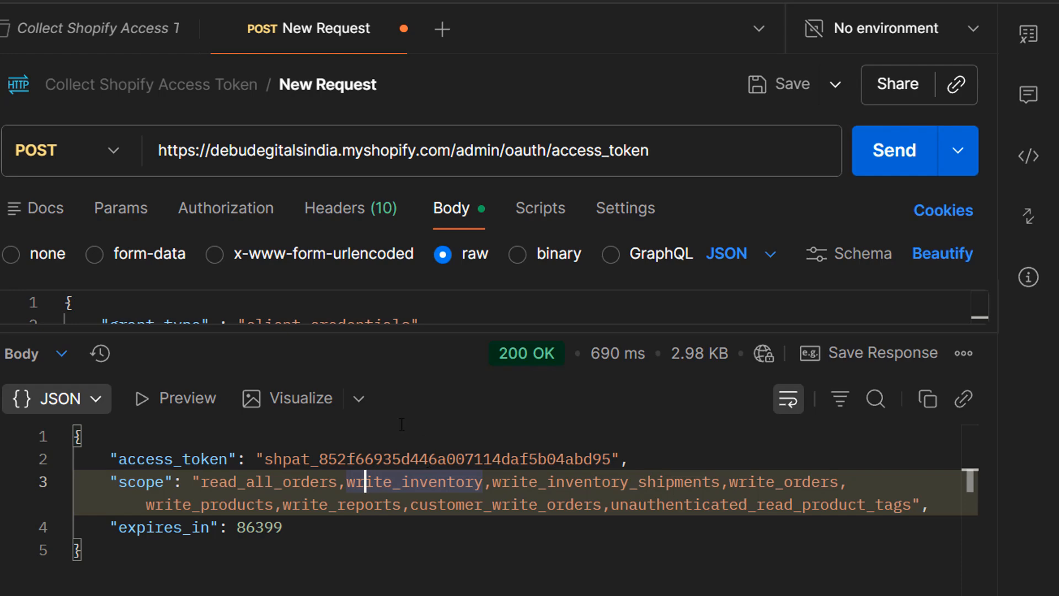
pyautogui.doubleClick(445, 459)
pyautogui.click(698, 1)
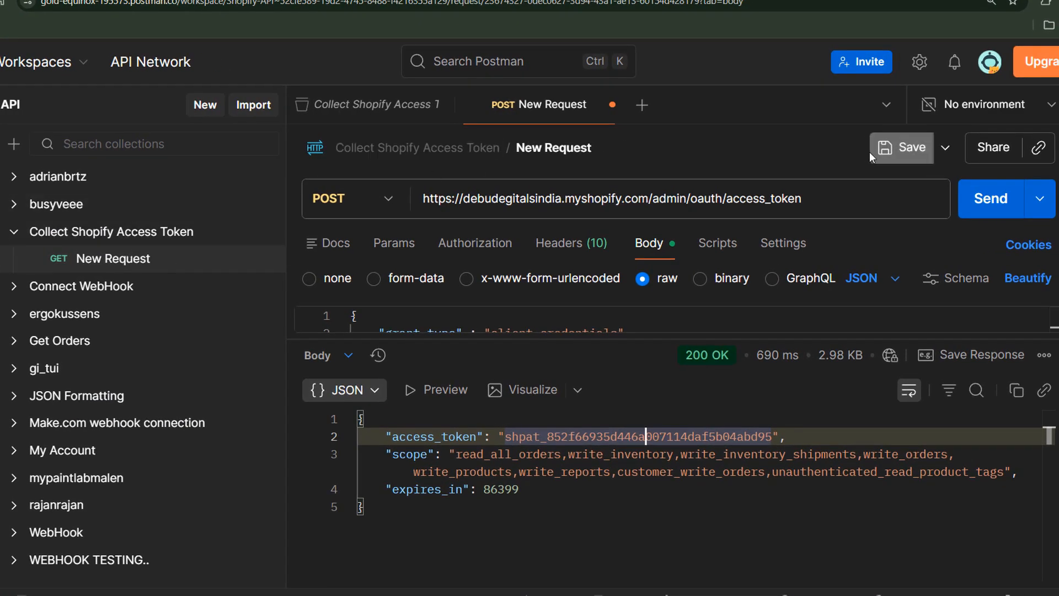
pyautogui.click(905, 148)
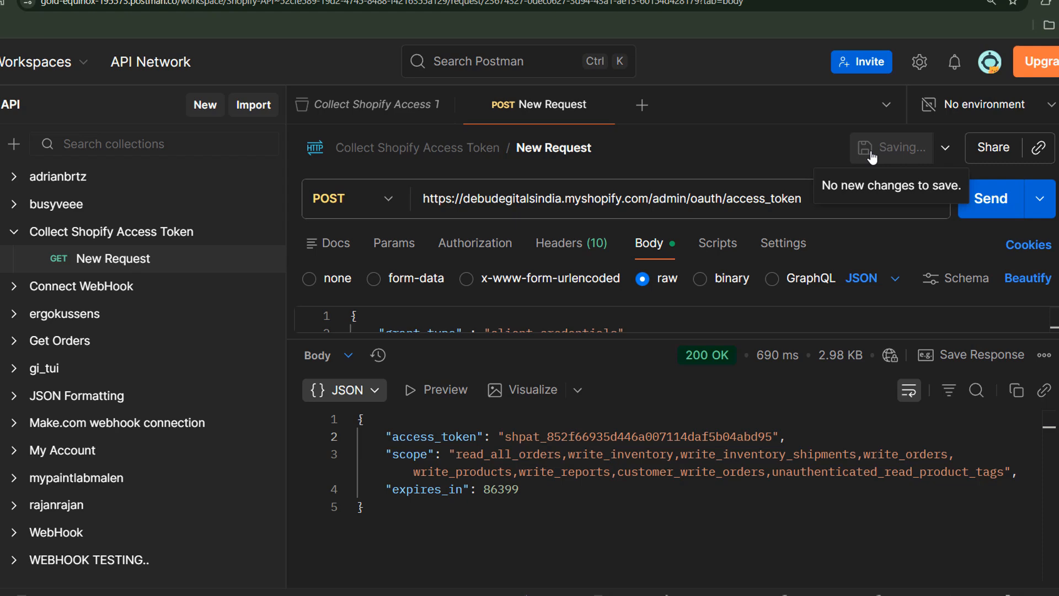
# - Import the copied orders cURL command into the mypaintlabmalen collection
pyautogui.click(251, 105)
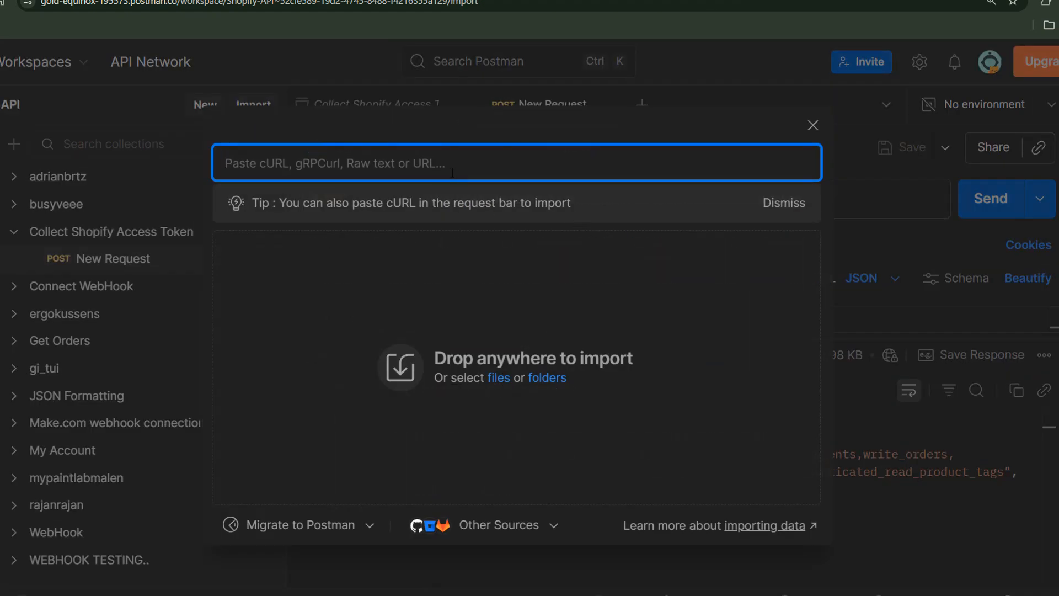
pyautogui.hotkey('ctrl', 'v')
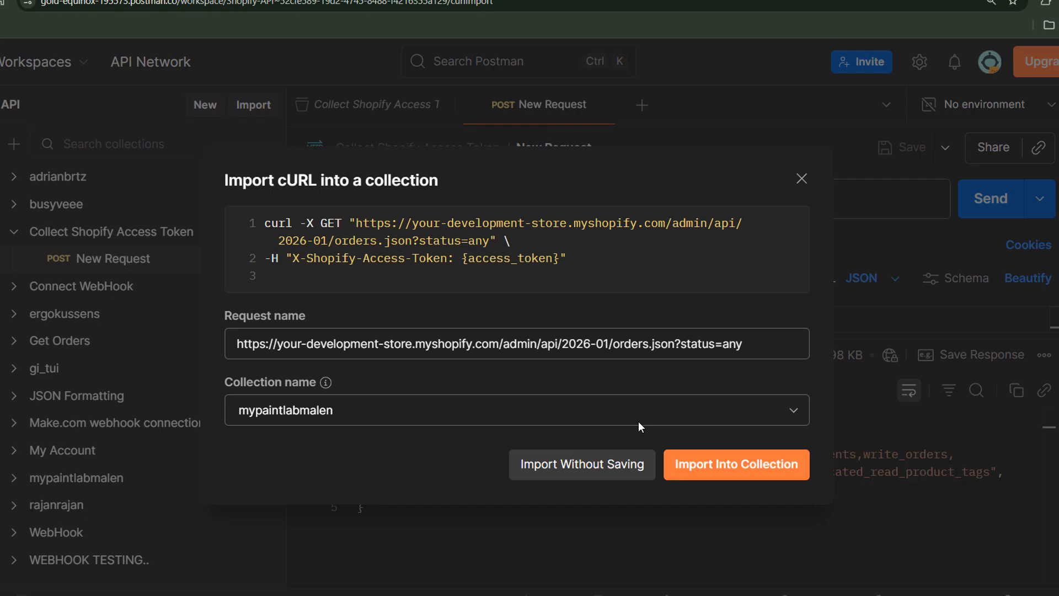
pyautogui.click(737, 466)
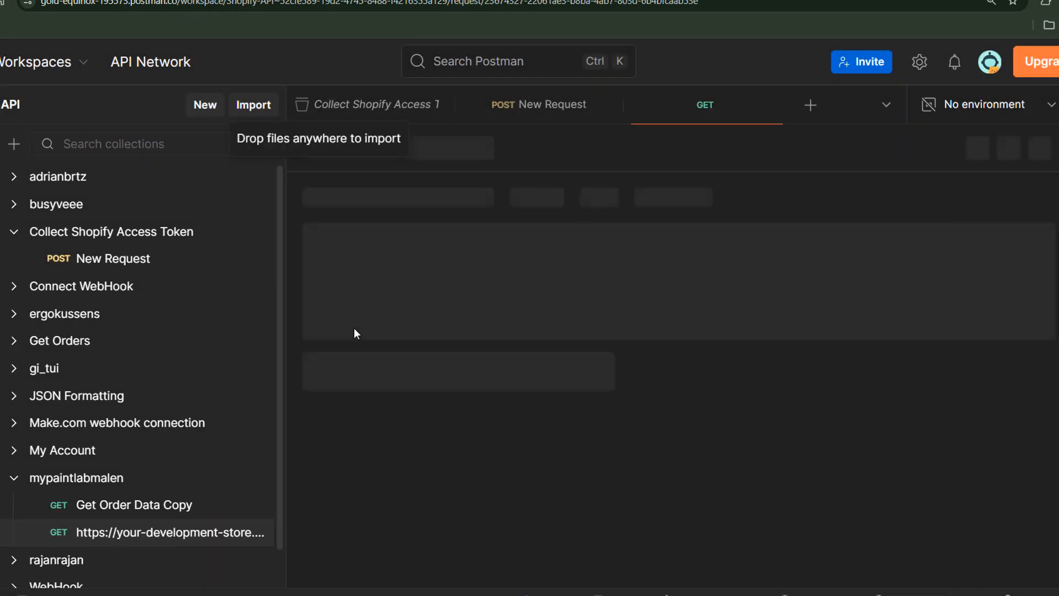
# - Move the imported request into Collect Shopify Access Token and rename it Get All Orders
pyautogui.moveTo(149, 533); pyautogui.dragTo(146, 237)
pyautogui.click(430, 148)
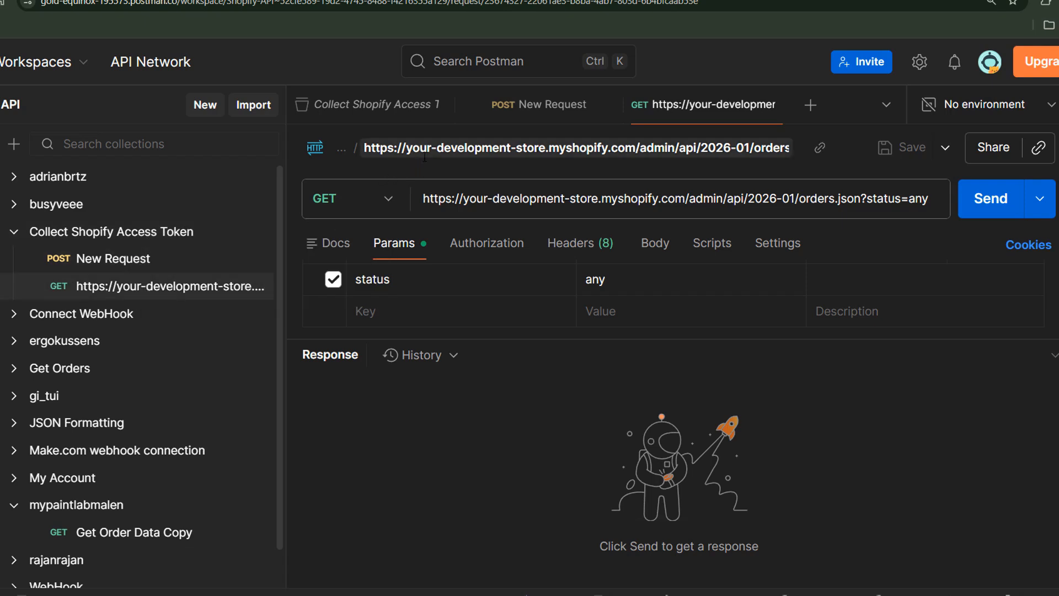
pyautogui.write('Ge')
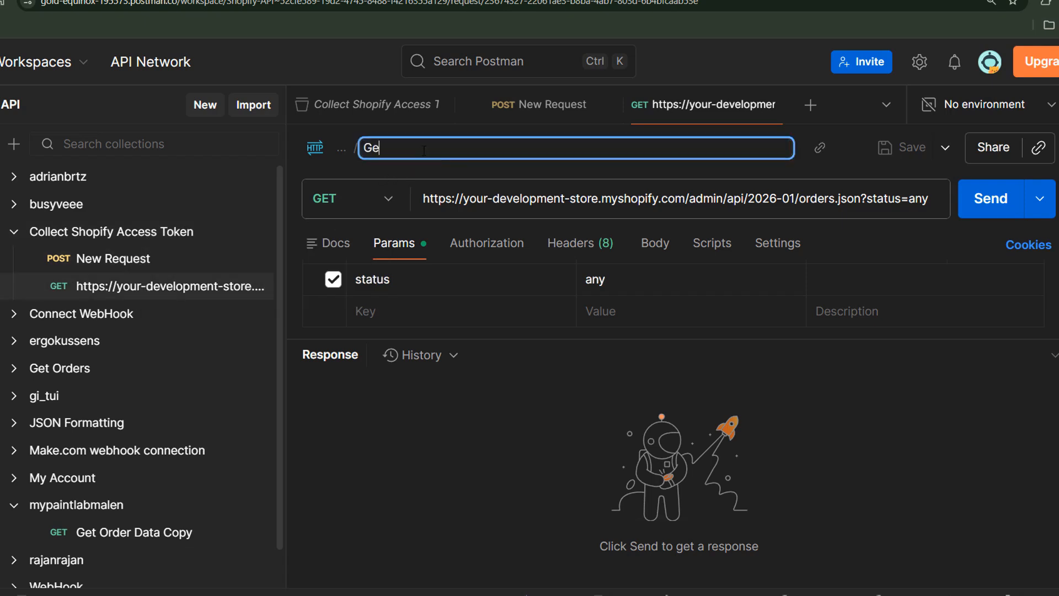
pyautogui.write('t All Orders')
pyautogui.press('Return')
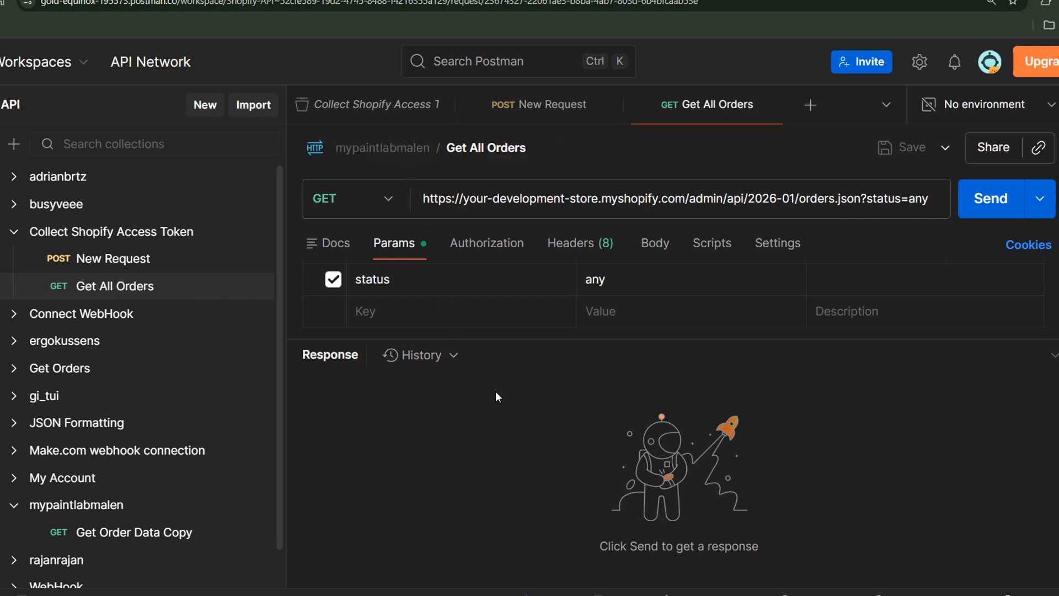
# - Replace the your-development-store placeholder in the orders URL with the store name debudegitalsindia
pyautogui.click(470, 199)
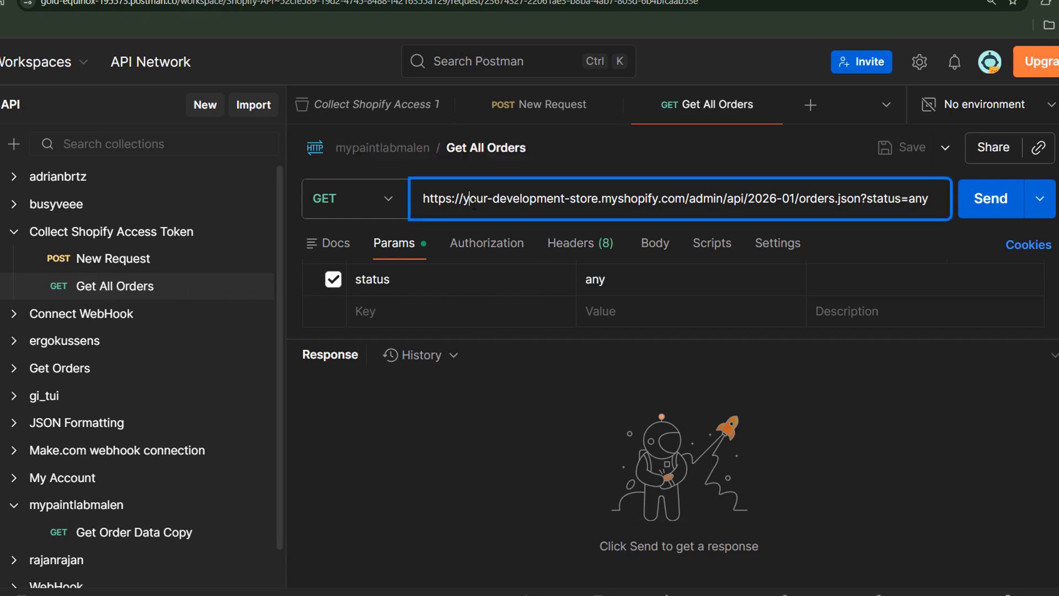
pyautogui.moveTo(462, 197); pyautogui.dragTo(597, 200)
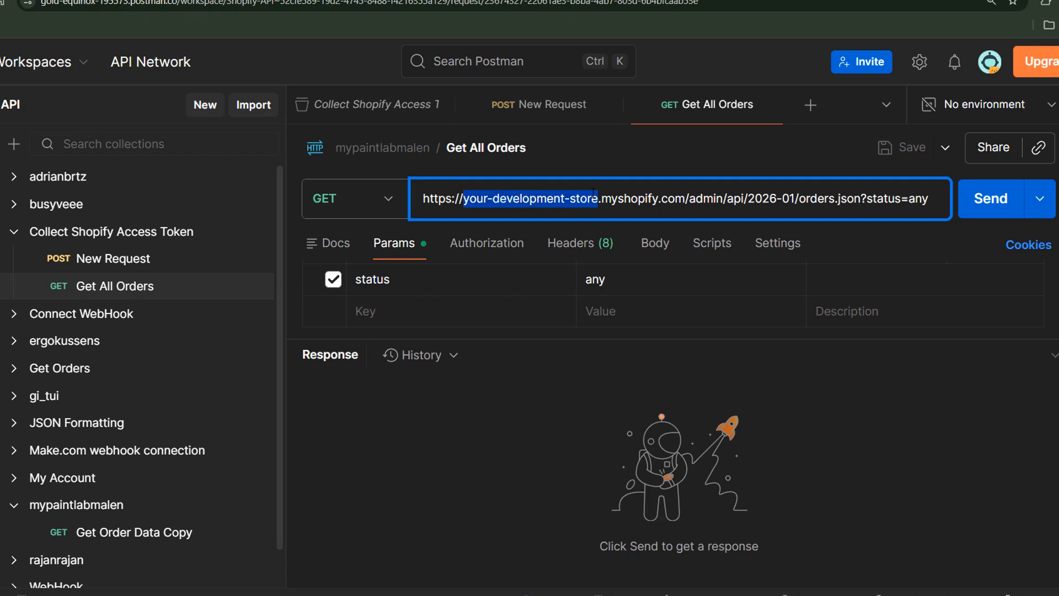
pyautogui.press('BackSpace')
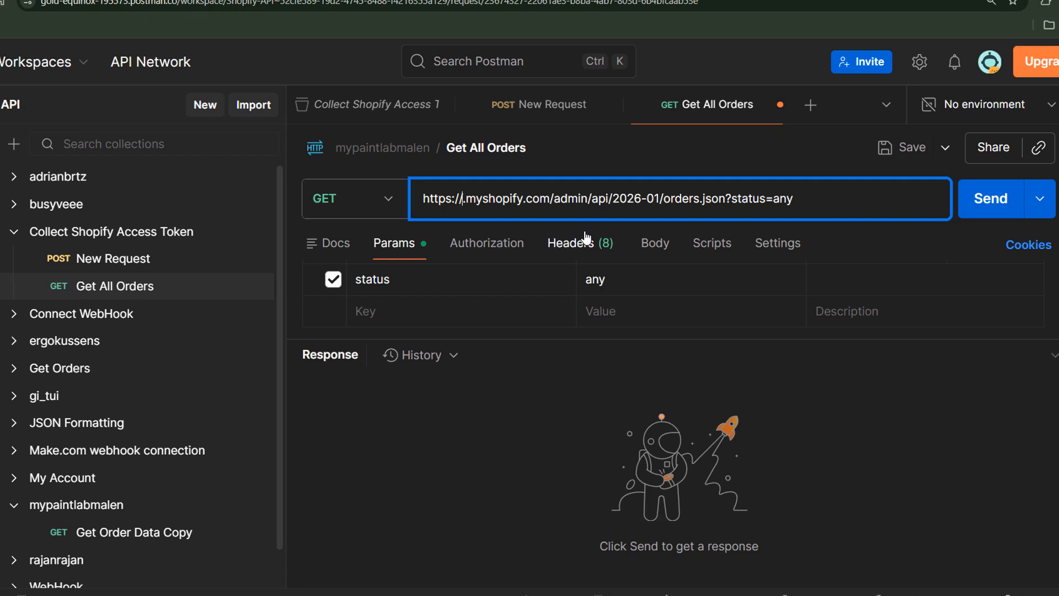
pyautogui.press('super+v')
pyautogui.scroll(-3, 550, 356)
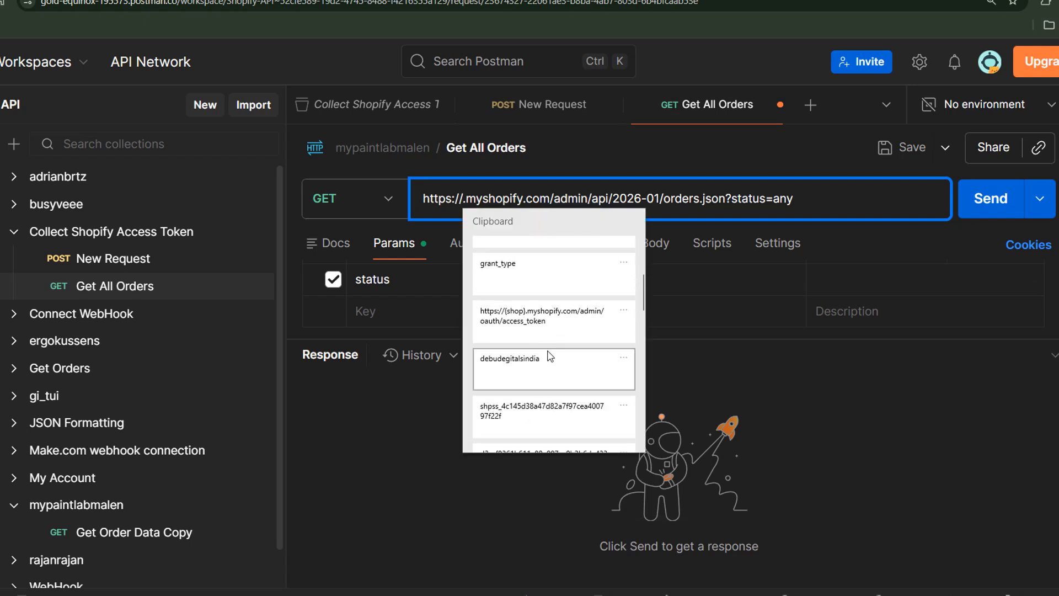
pyautogui.click(550, 358)
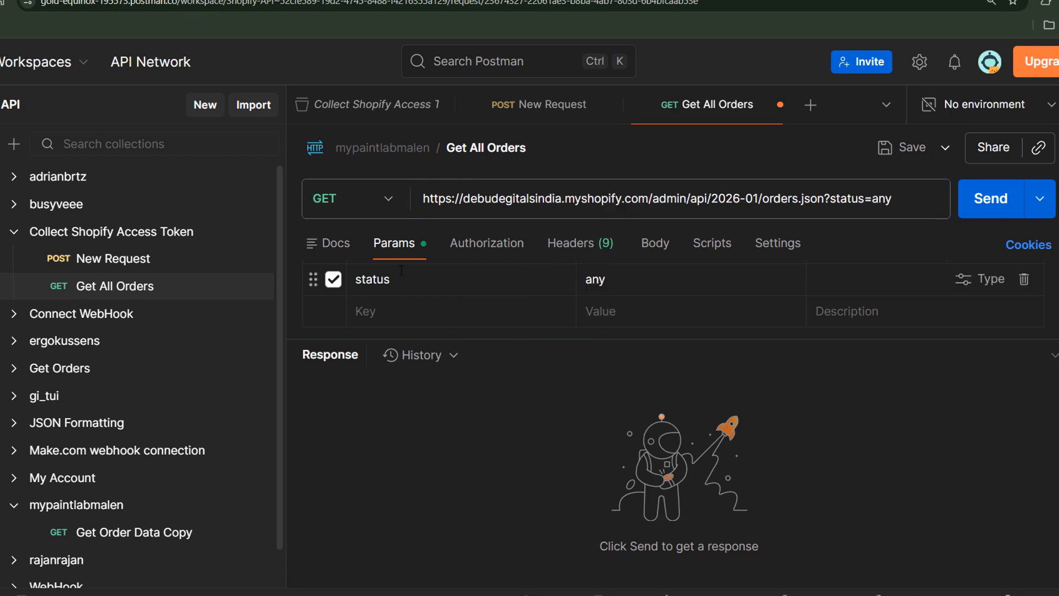
# - Clear the placeholder value of the X-Shopify-Access-Token header in the Get All Orders request
pyautogui.click(557, 244)
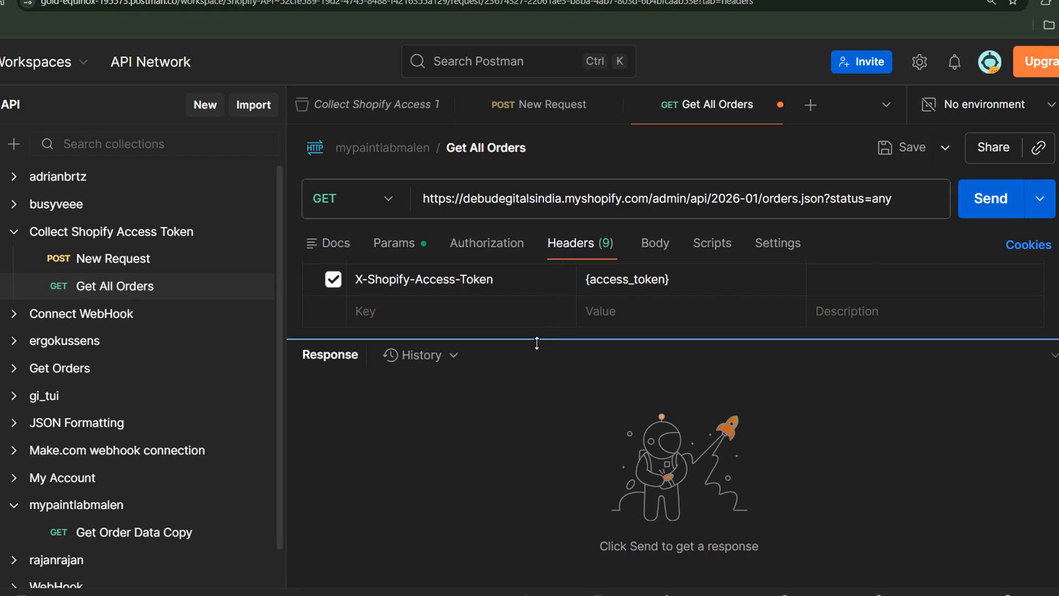
pyautogui.moveTo(537, 344); pyautogui.dragTo(537, 441)
pyautogui.moveTo(674, 343); pyautogui.dragTo(562, 342)
pyautogui.press('BackSpace')
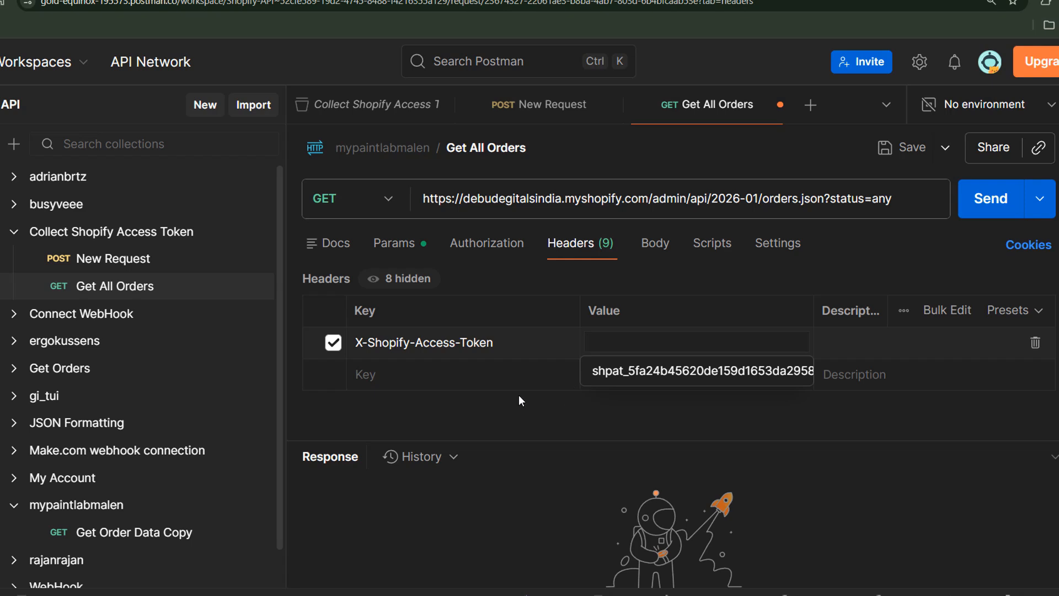
# - Copy the access token from the token request's response and paste it as the X-Shopify-Access-Token header value
pyautogui.click(521, 107)
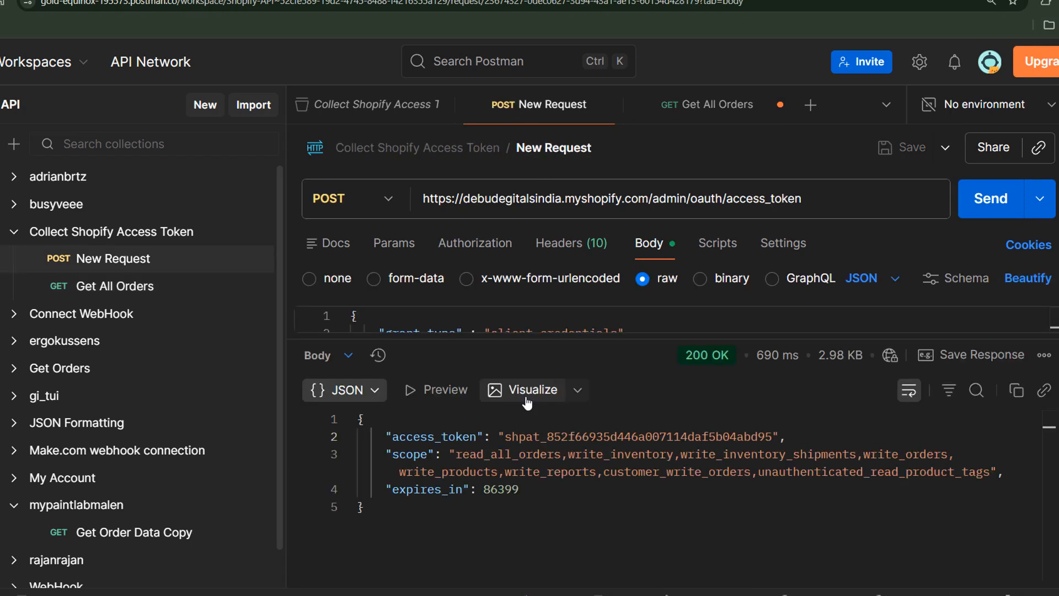
pyautogui.moveTo(507, 437); pyautogui.dragTo(774, 436)
pyautogui.hotkey('ctrl', 'c')
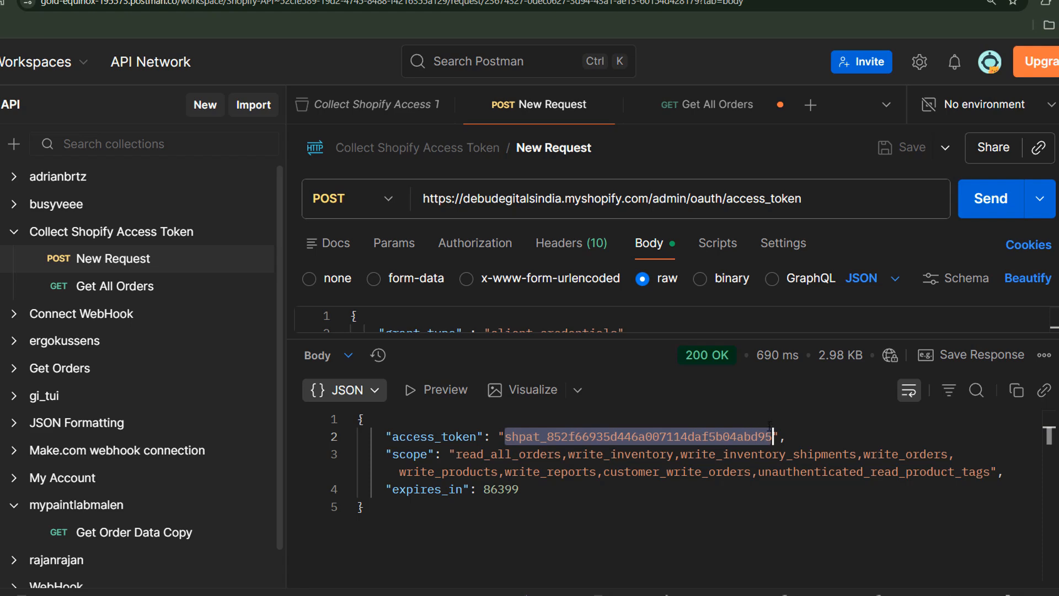
pyautogui.click(679, 104)
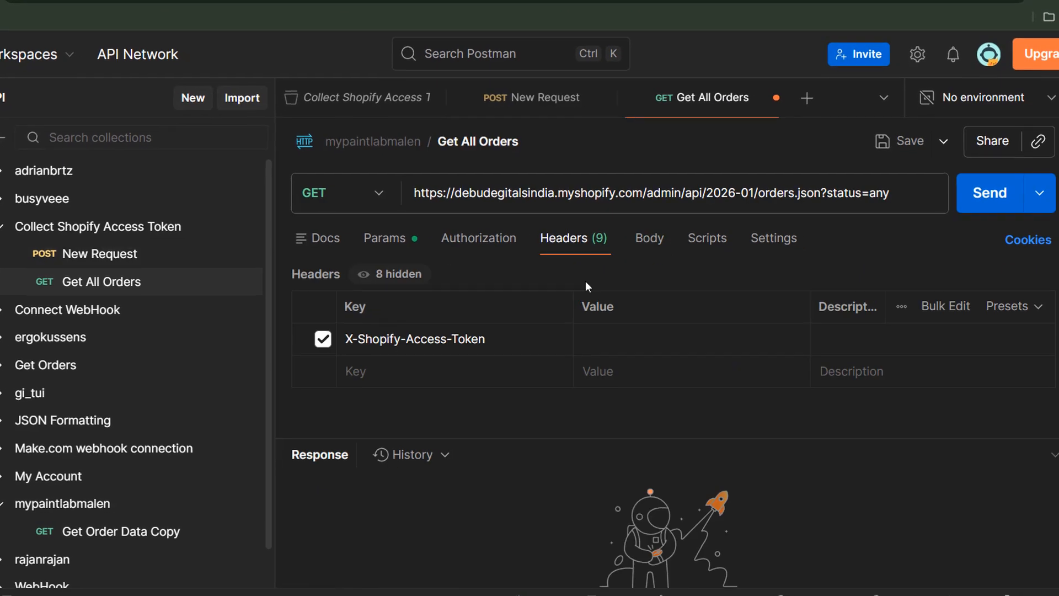
pyautogui.click(652, 343)
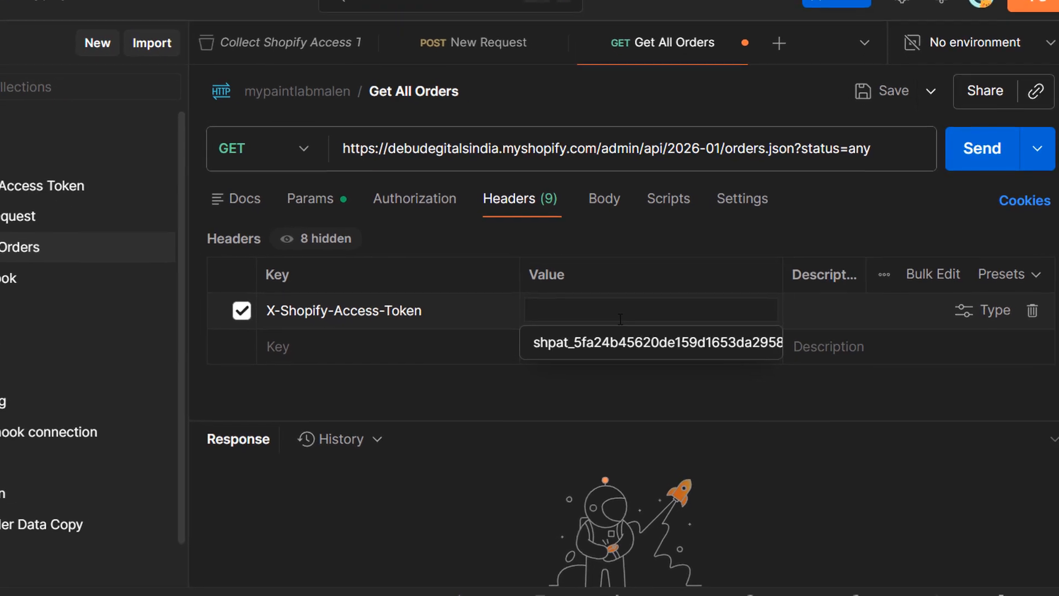
pyautogui.hotkey('ctrl', 'v')
pyautogui.click(478, 388)
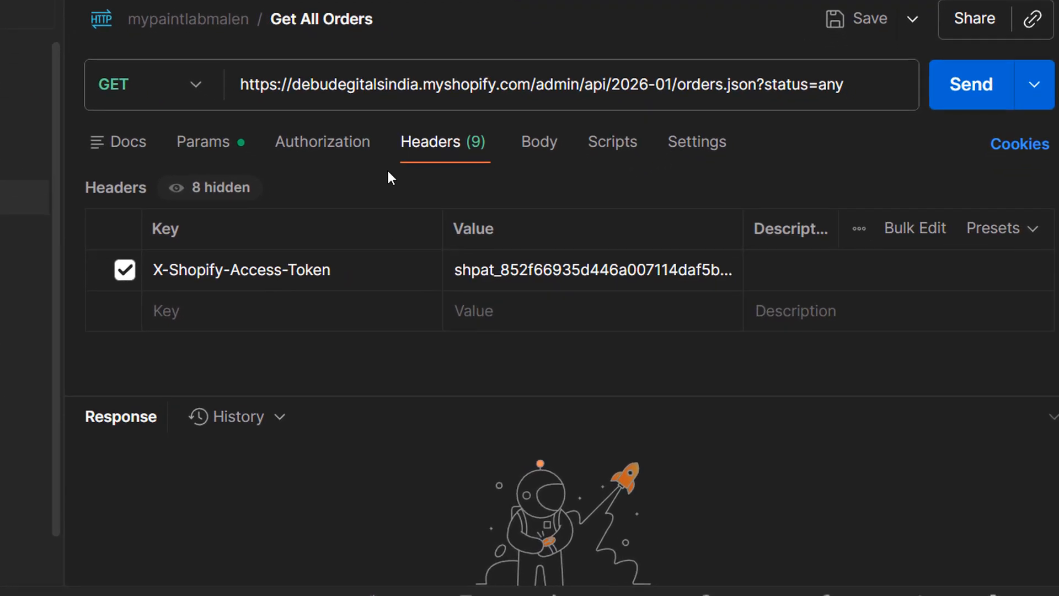
# - Send the Get All Orders request and inspect the orders array in the JSON response
pyautogui.click(973, 74)
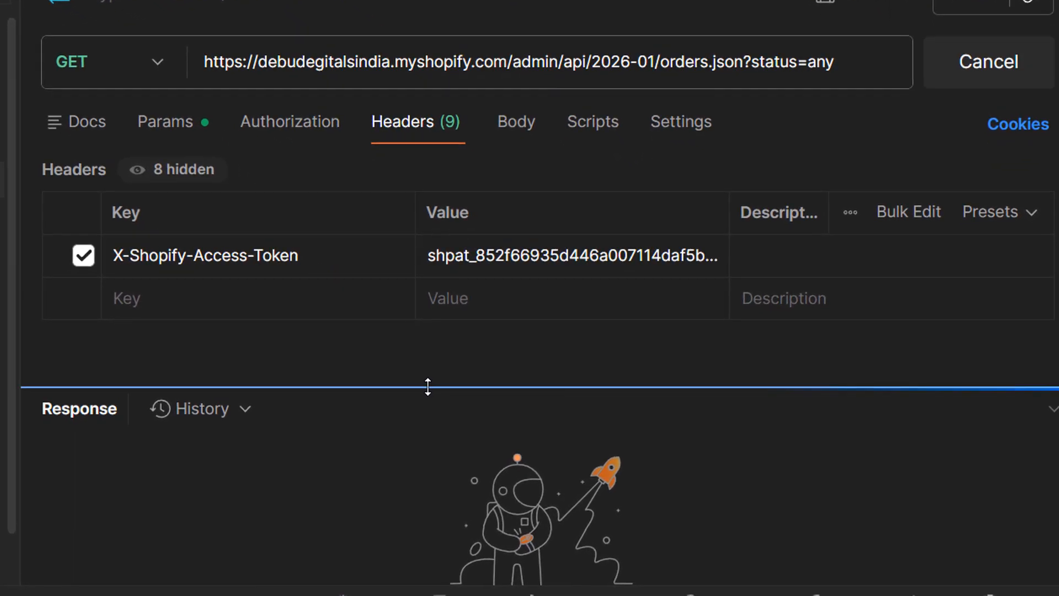
pyautogui.moveTo(428, 385); pyautogui.dragTo(442, 231)
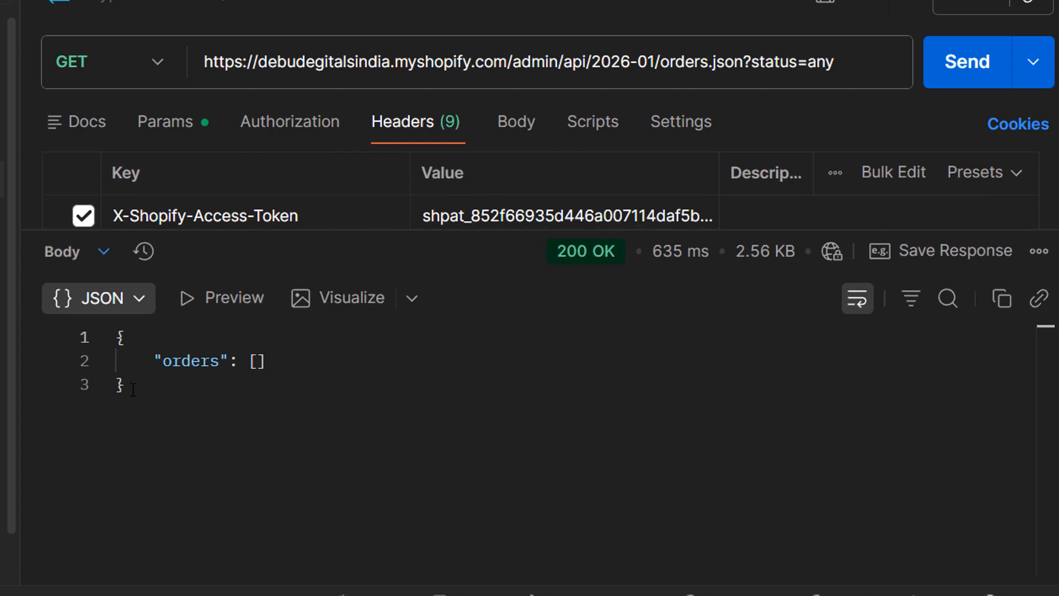
pyautogui.moveTo(138, 386); pyautogui.dragTo(113, 334)
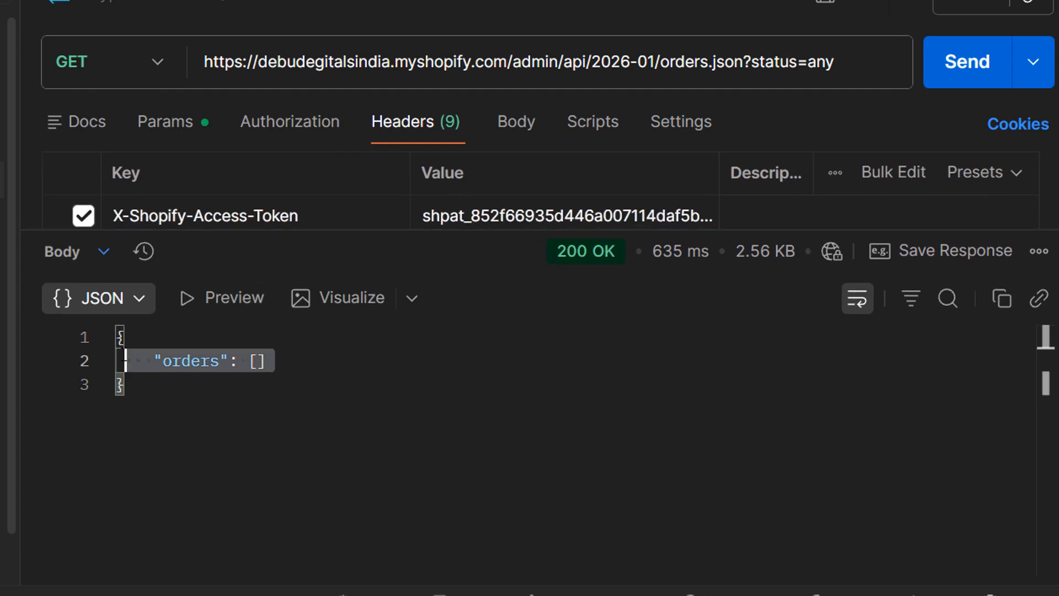
pyautogui.click(251, 363)
pyautogui.click(258, 361)
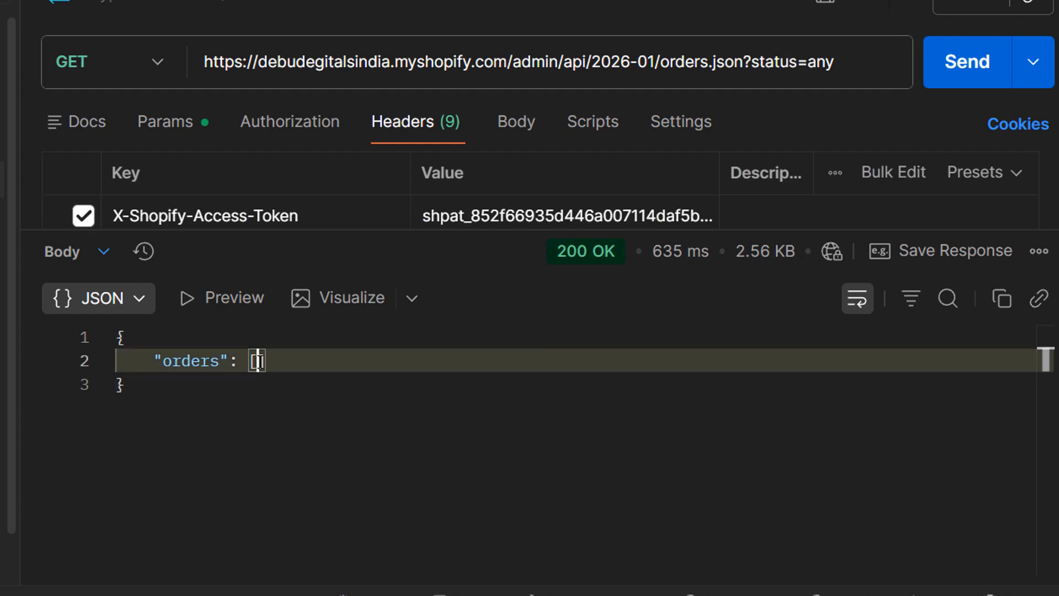
pyautogui.click(292, 384)
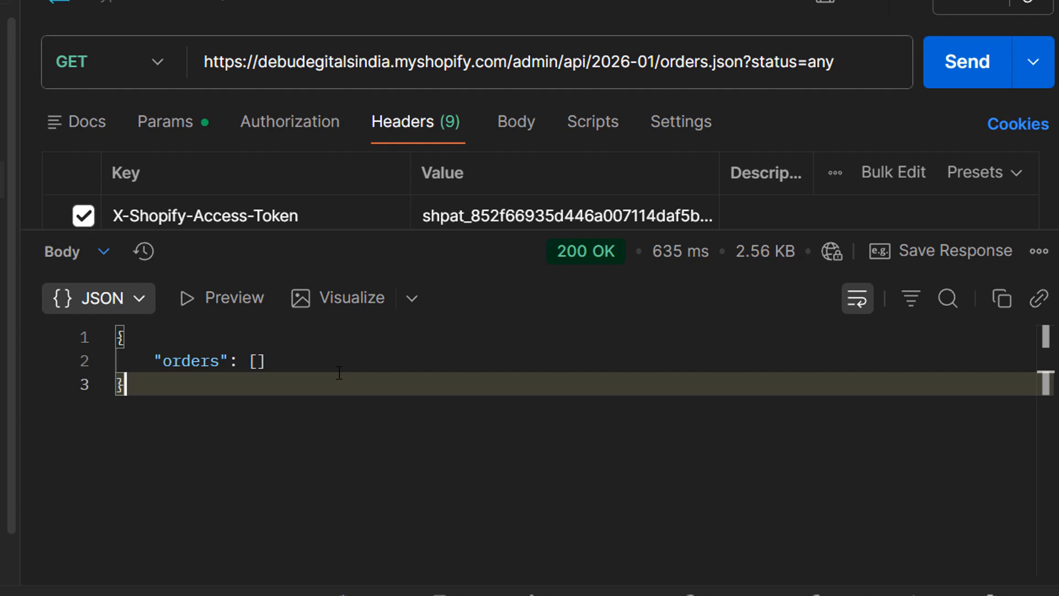
# - Review the scope list returned in the access token request's response
pyautogui.click(378, 231)
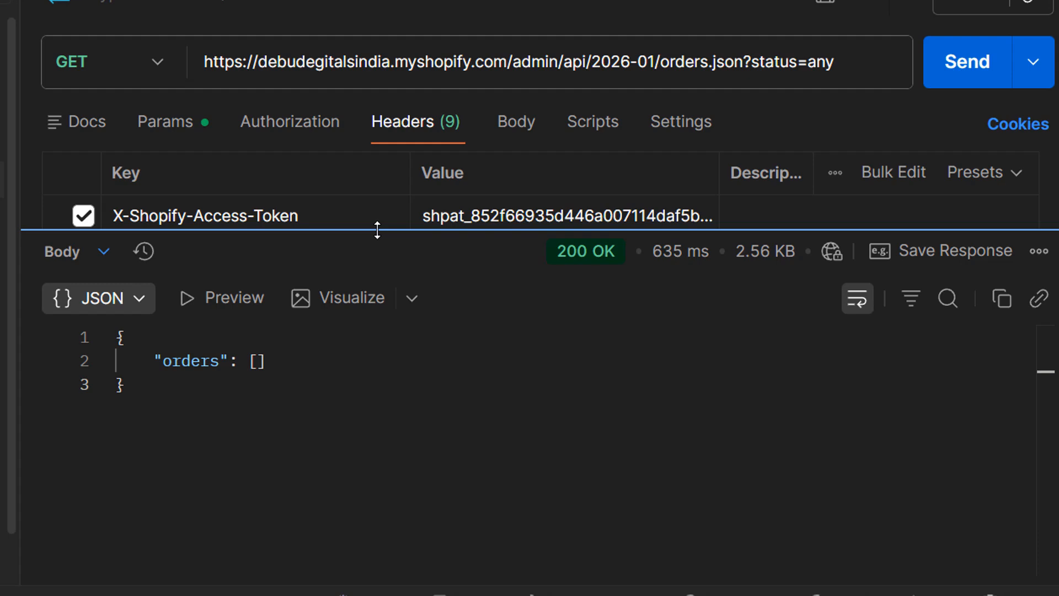
pyautogui.moveTo(378, 230); pyautogui.dragTo(376, 360)
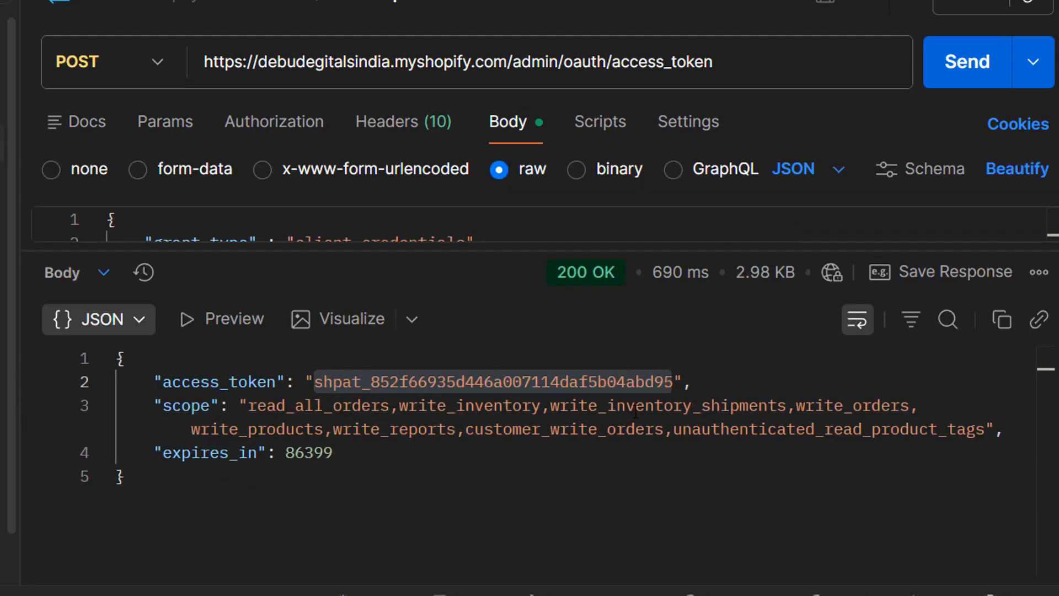
pyautogui.click(768, 409)
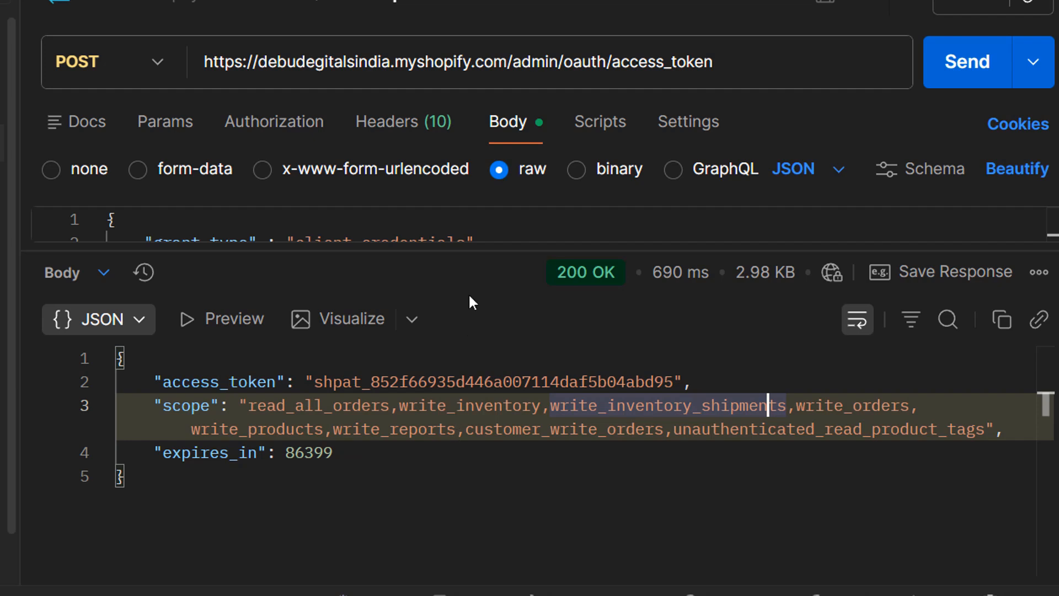